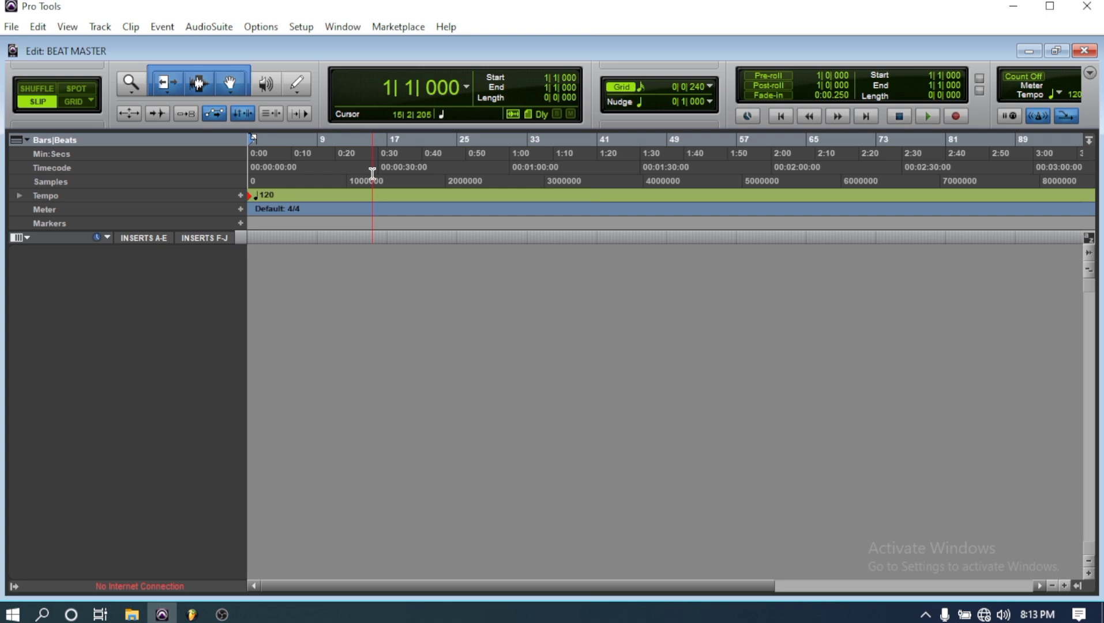
Start an audio import and browse to the Bounced Files folder inside masterclass edit.
click(10, 28)
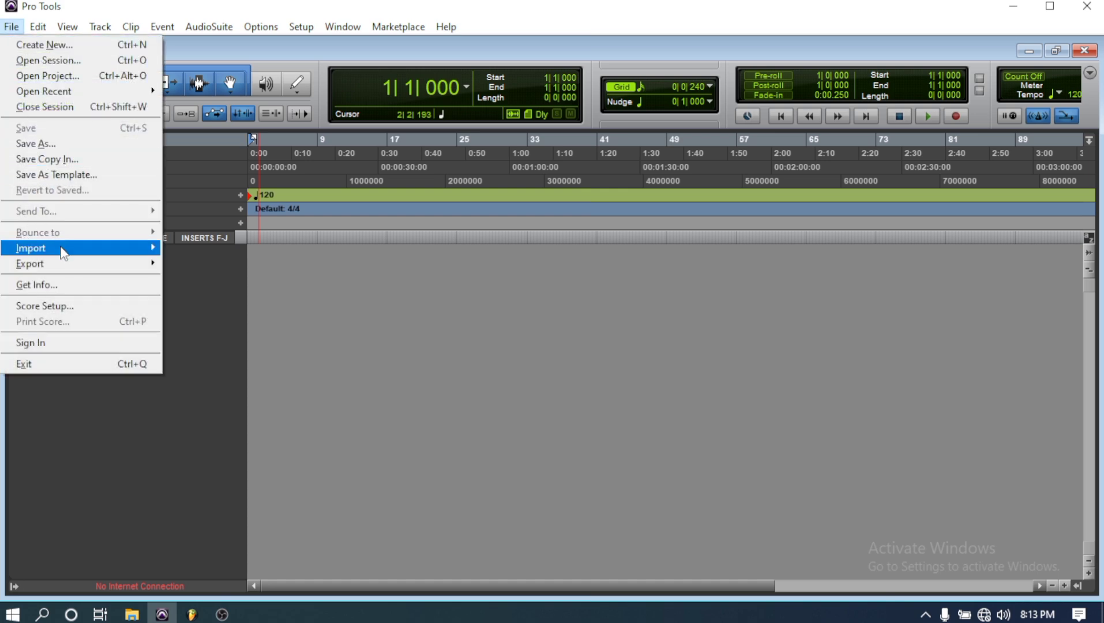
mouse_move(128, 253)
click(206, 270)
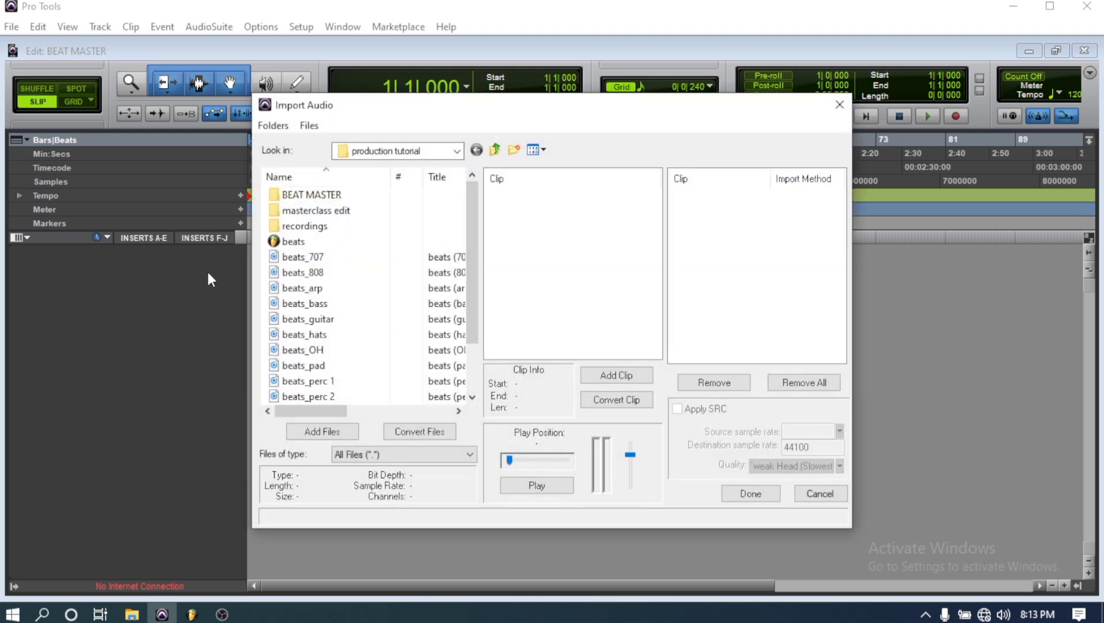
scroll(385, 245, down, 2)
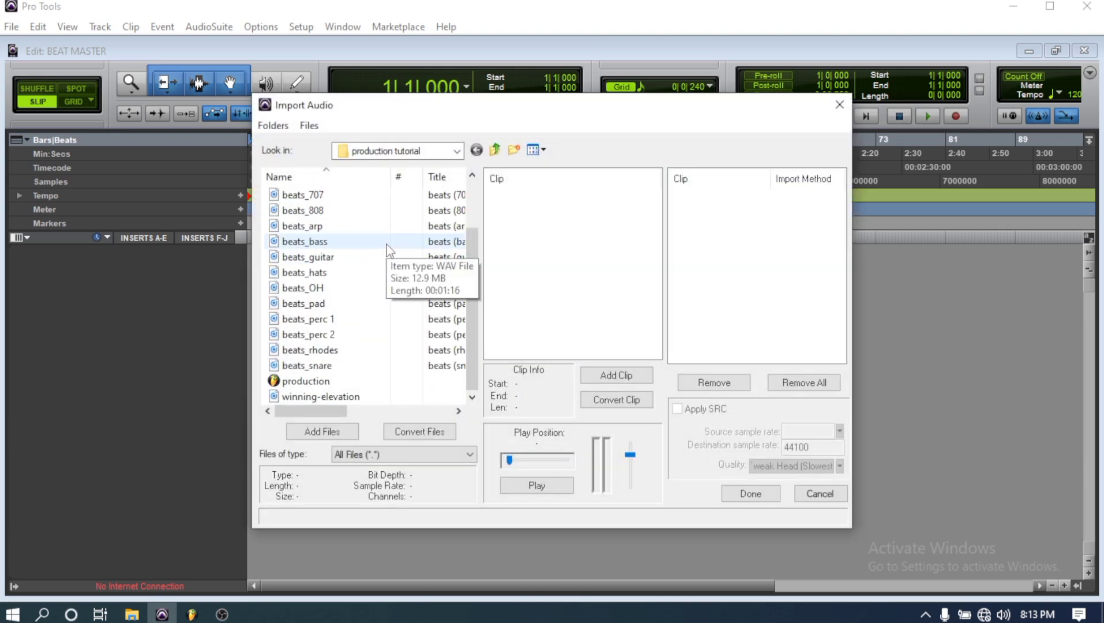
scroll(385, 248, up, 2)
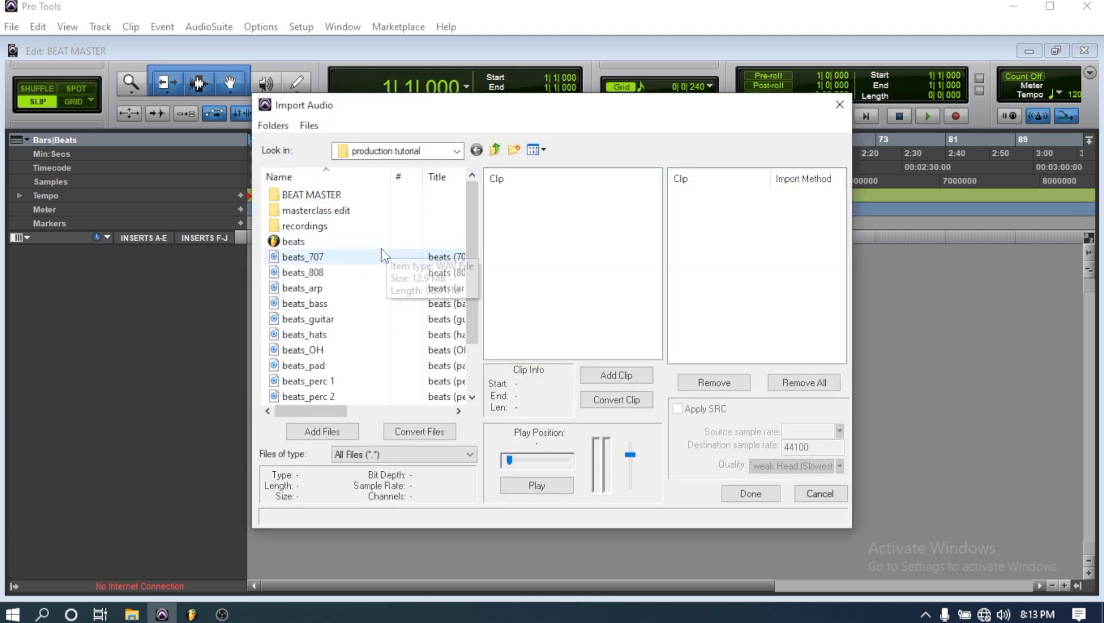
double_click(314, 213)
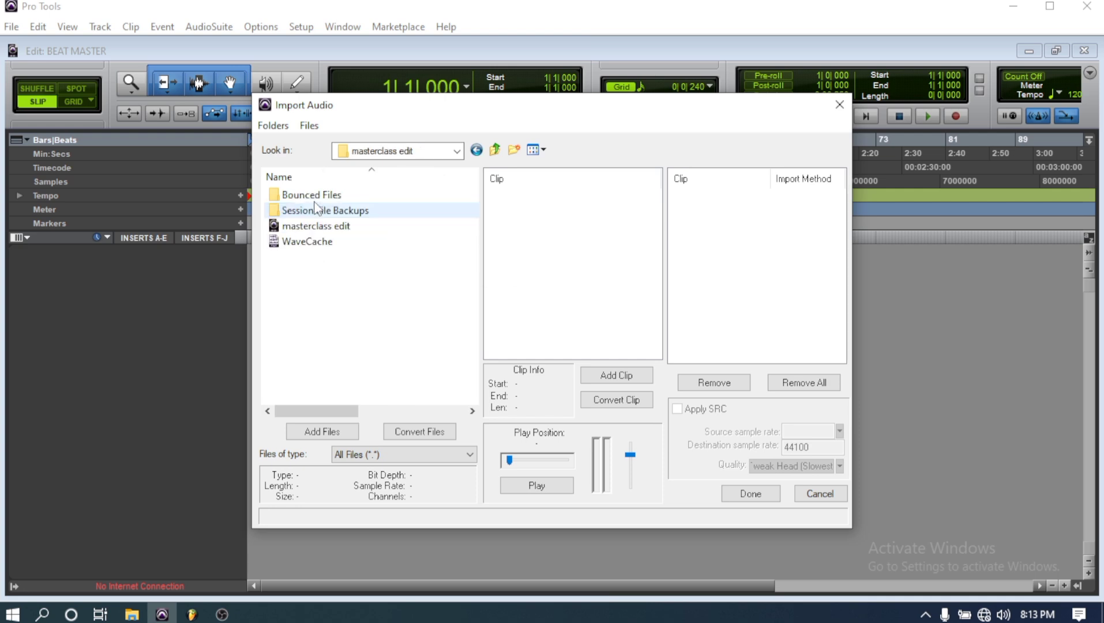
double_click(305, 194)
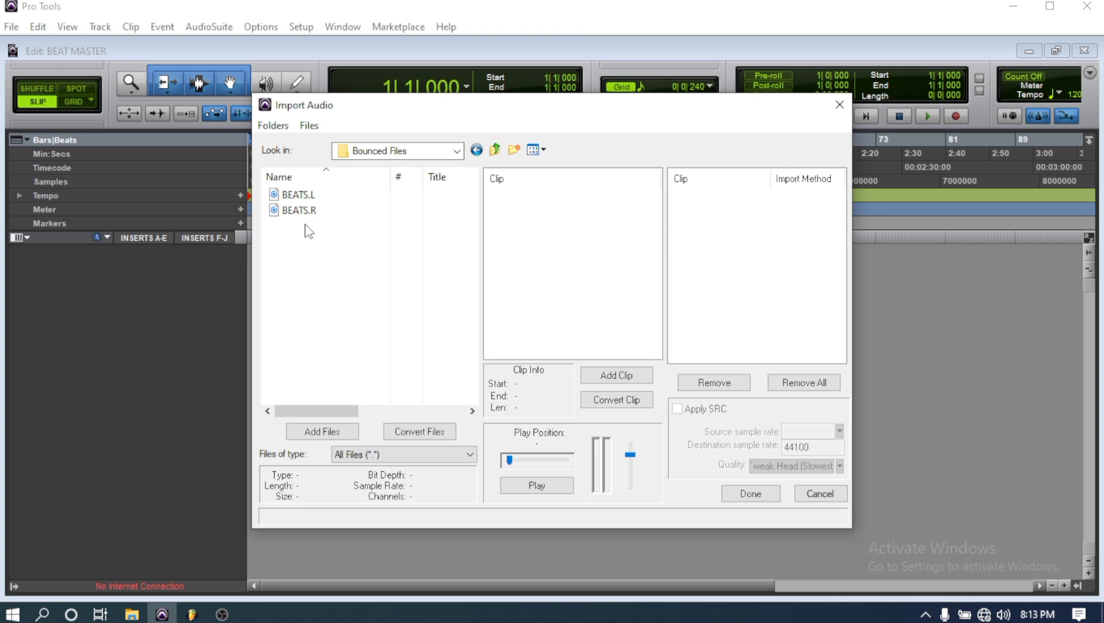
Add BEATS.L and BEATS.R to the import list and import them to a new track at Session Start.
double_click(299, 195)
double_click(298, 212)
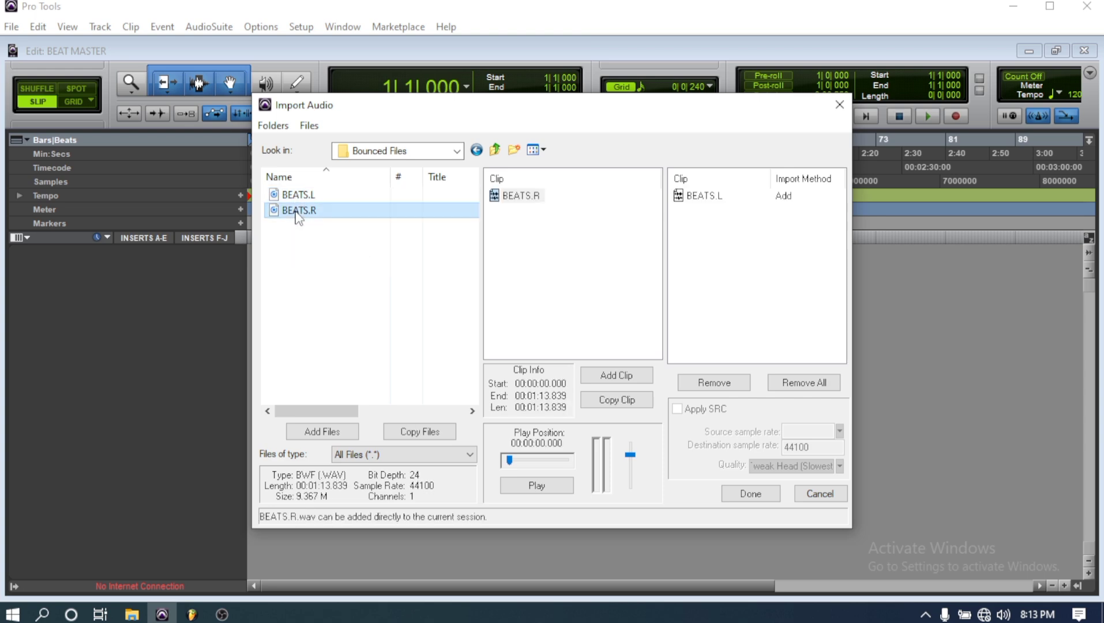
click(326, 196)
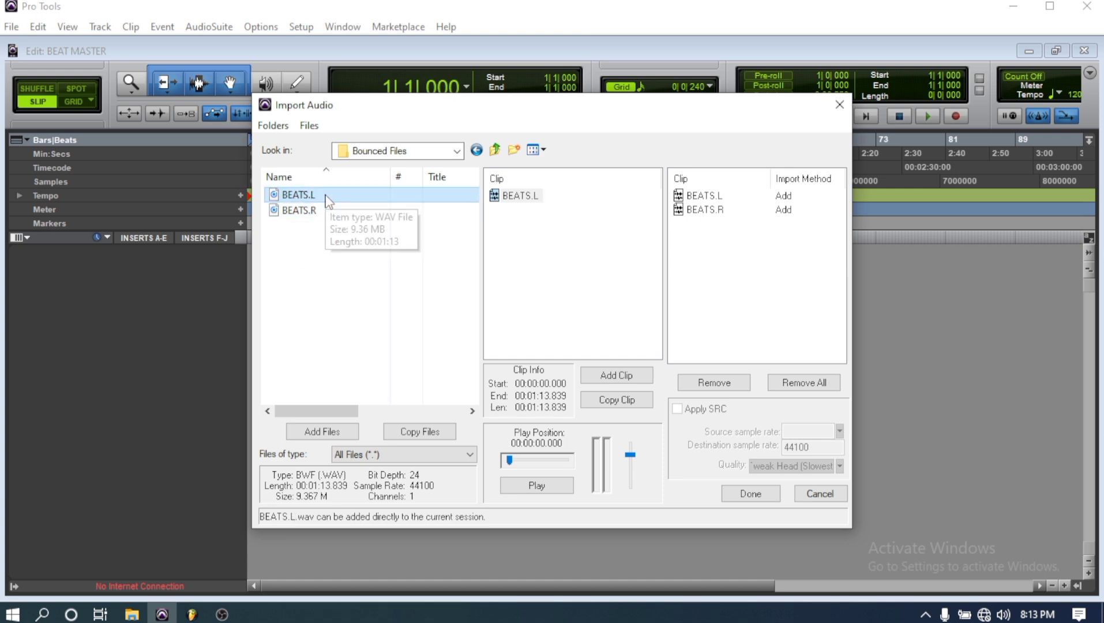
click(321, 211)
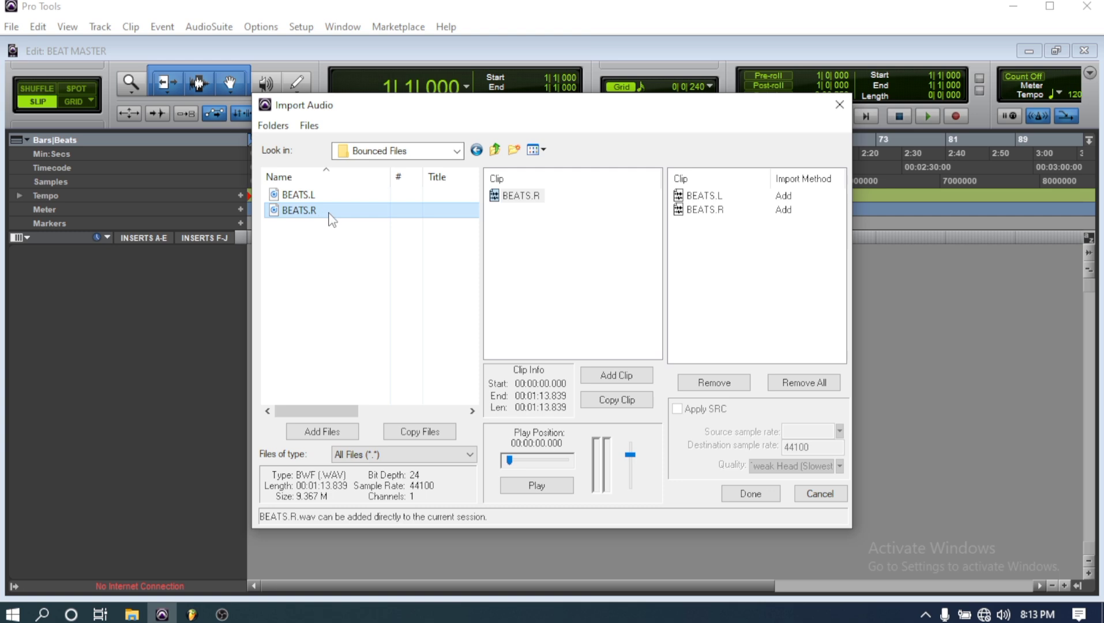
click(746, 495)
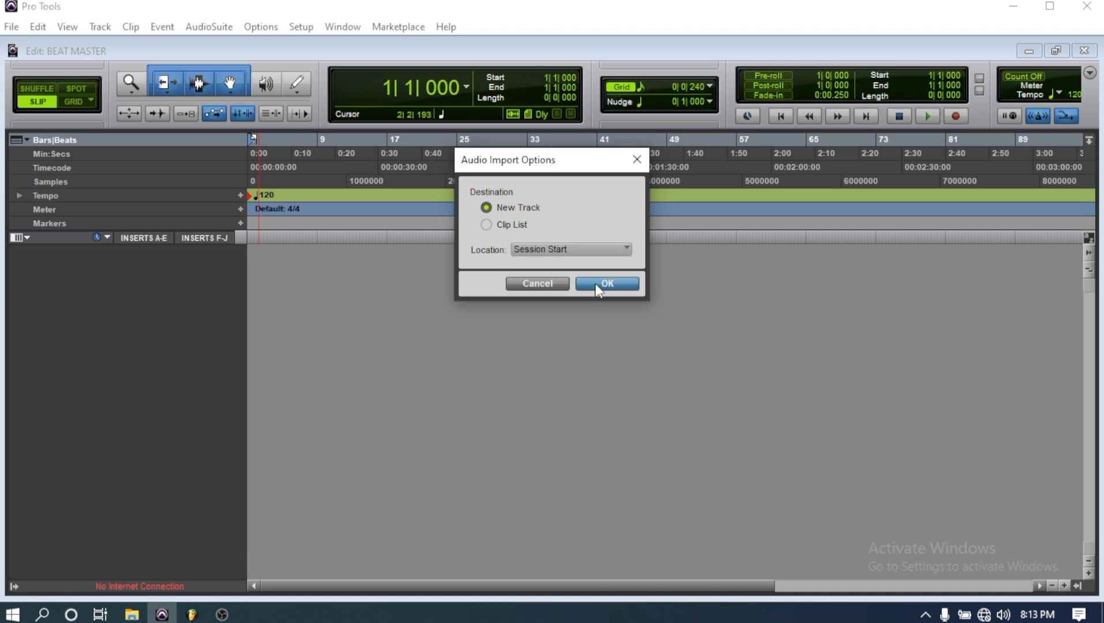
click(599, 282)
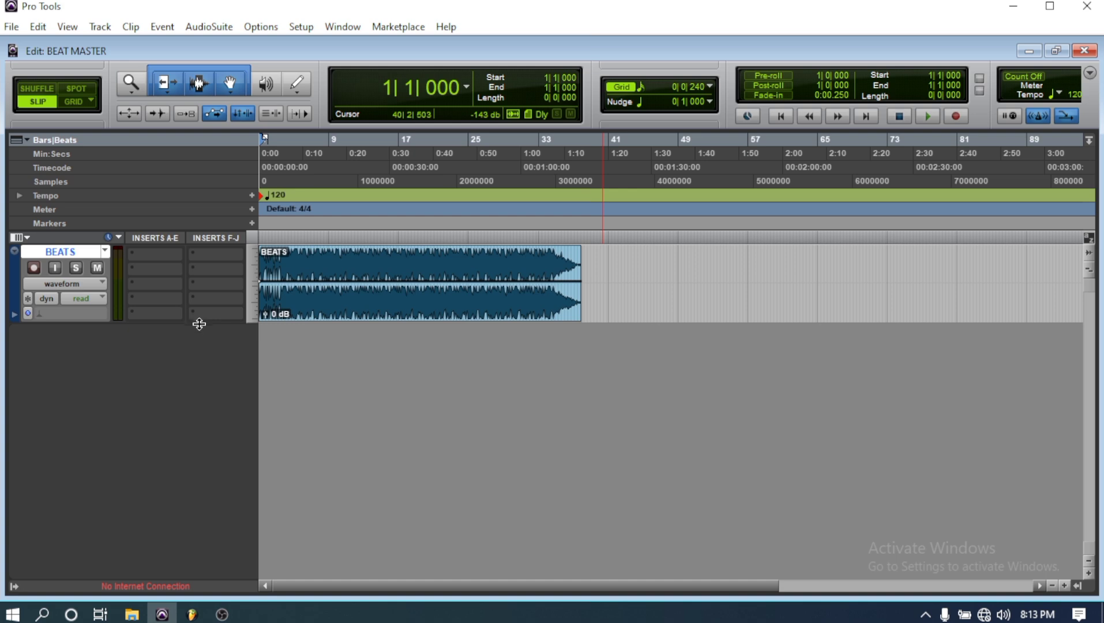
Enlarge the BEATS track's height and move its clip slightly later so it starts at 1|2|110.
drag(199, 325, 222, 467)
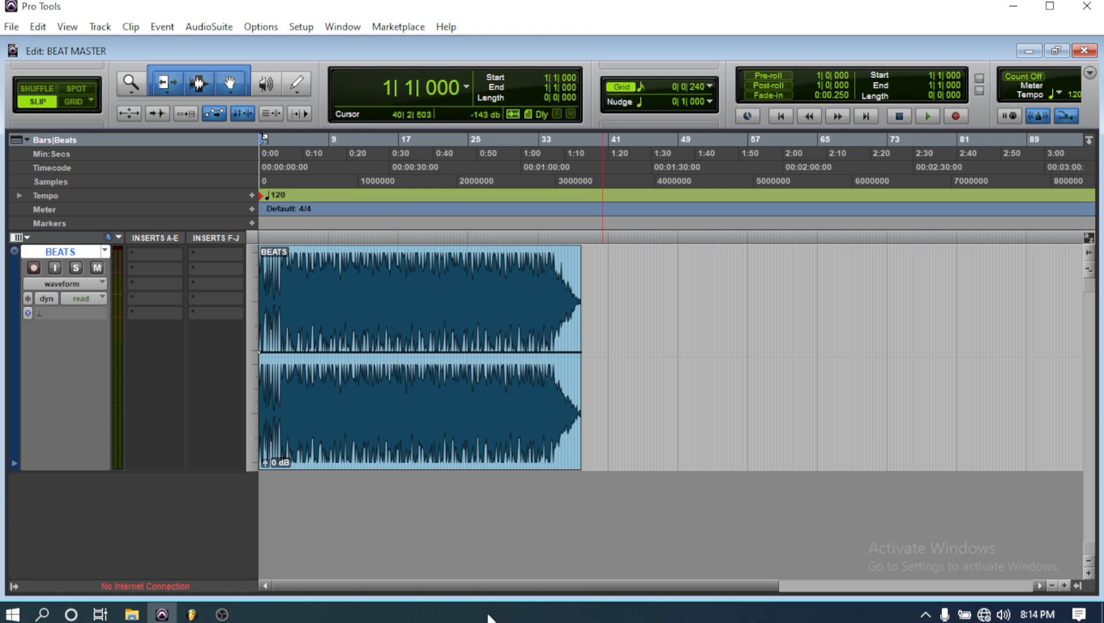
click(1065, 589)
click(1065, 587)
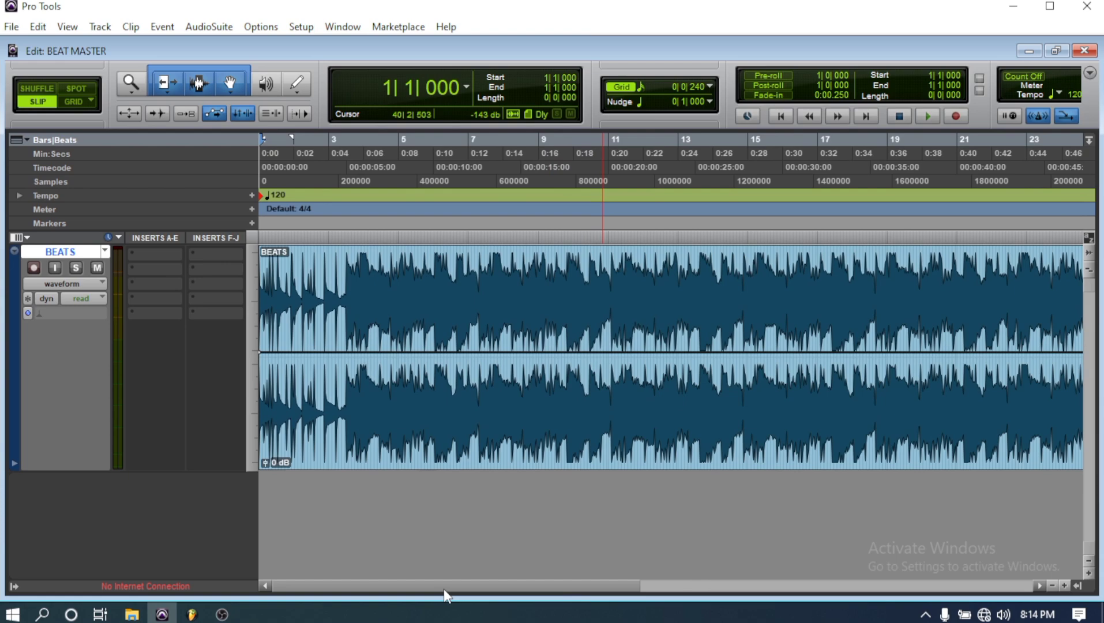
drag(315, 443, 328, 440)
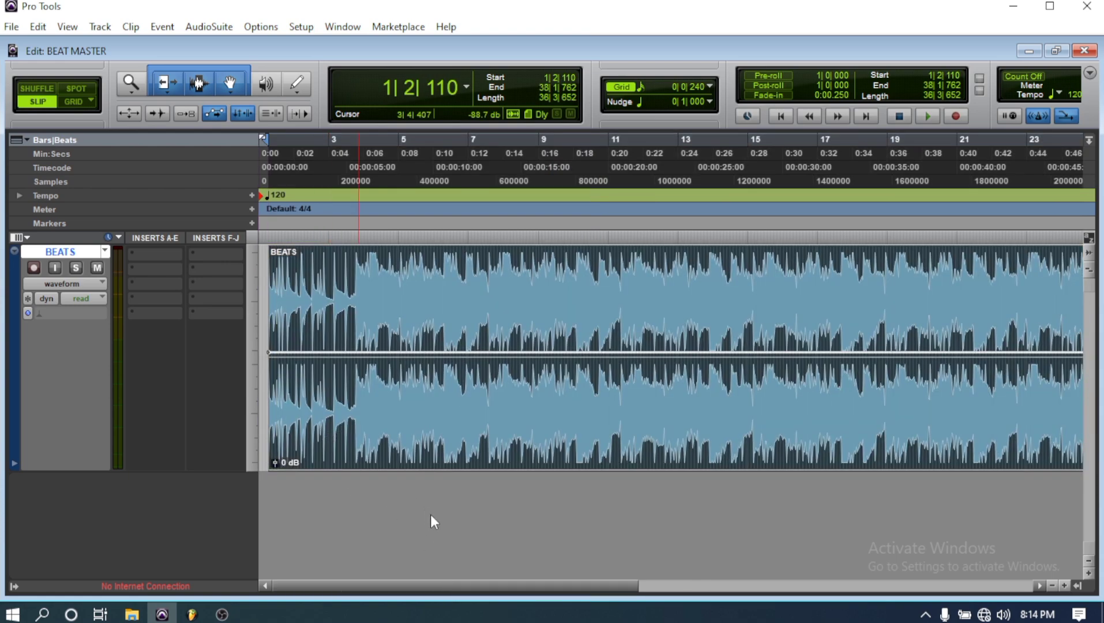
Return to the session start and play the opening of the BEATS clip to check its level.
click(1065, 585)
click(1065, 586)
click(1065, 585)
click(1064, 585)
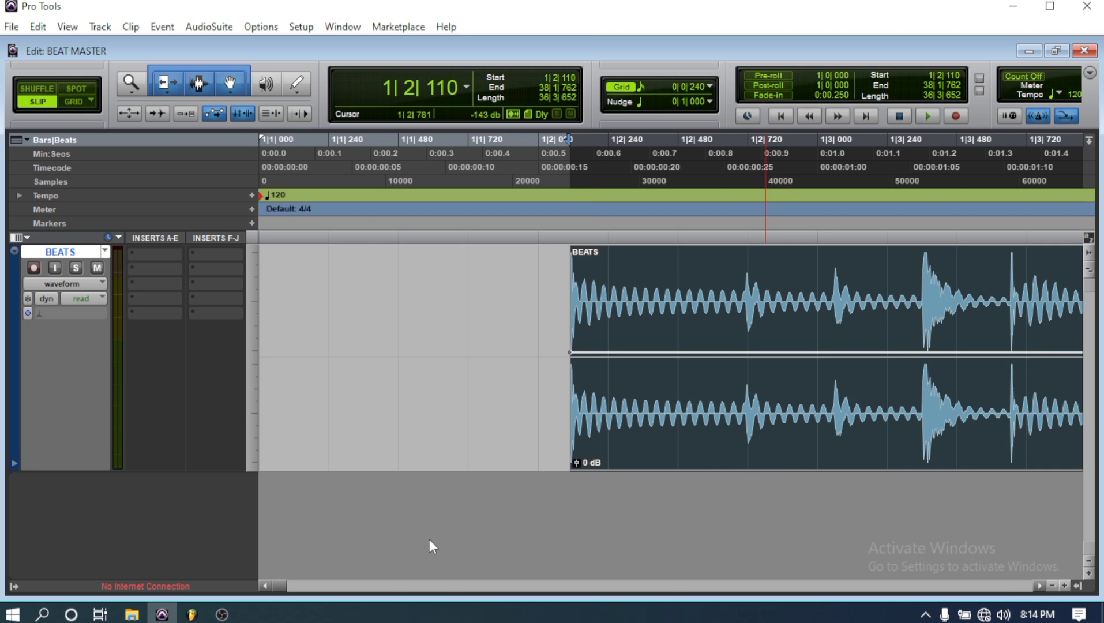
key(space)
key(space)
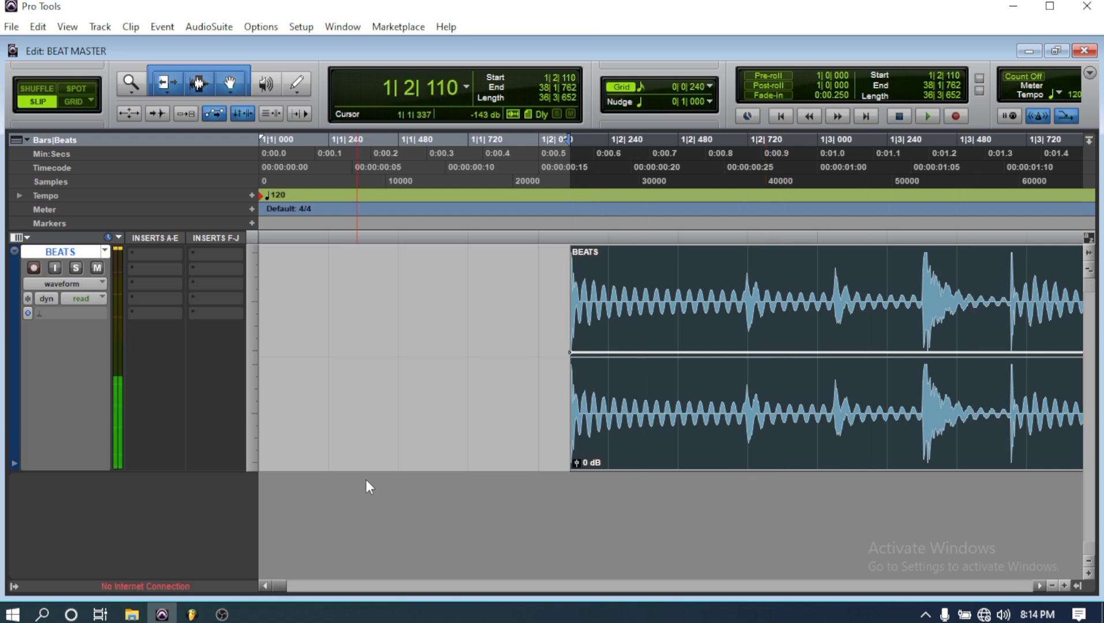
key(Return)
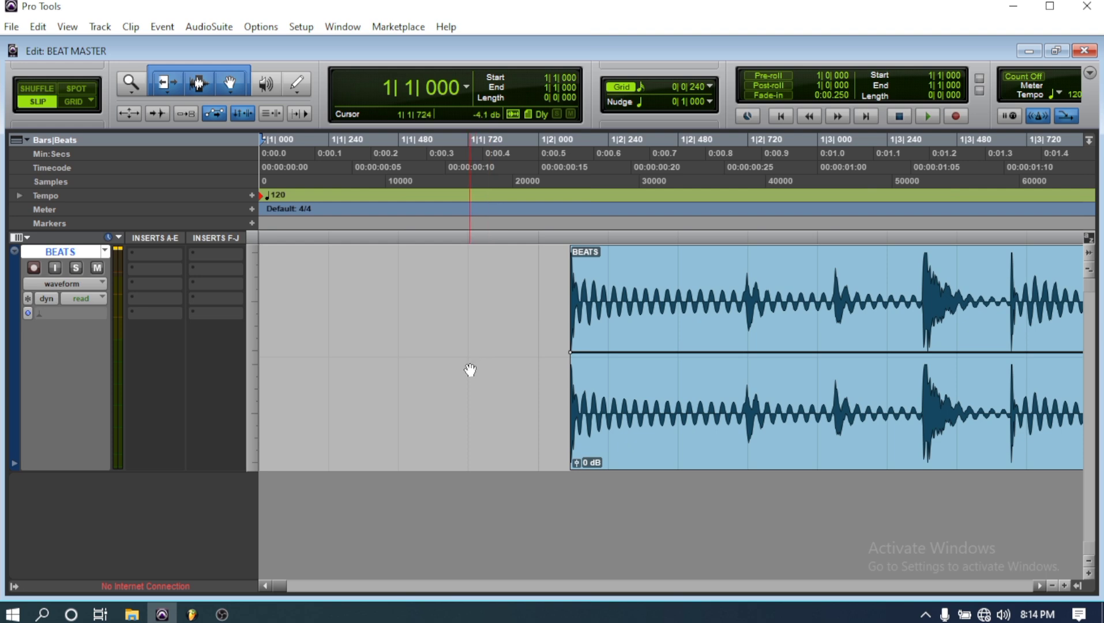
key(space)
key(space)
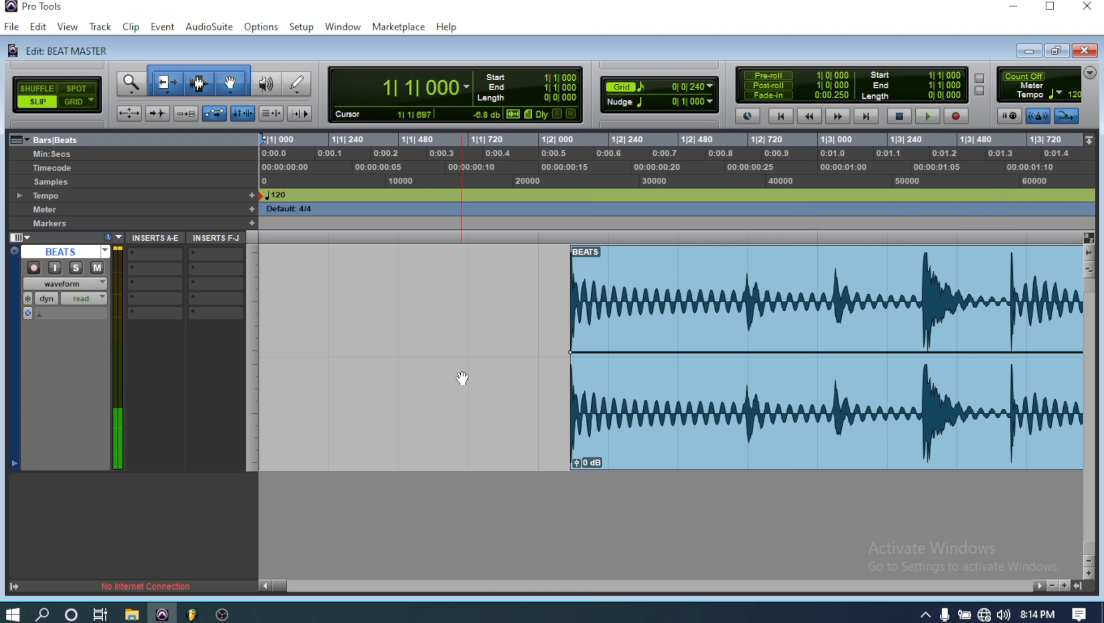
click(1053, 585)
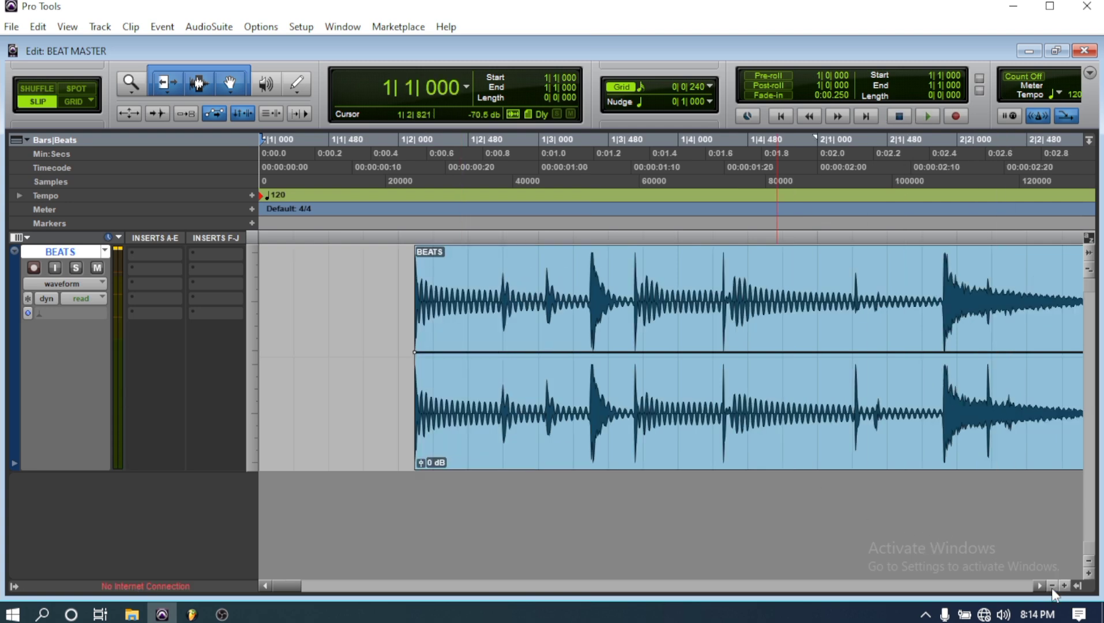
click(1050, 587)
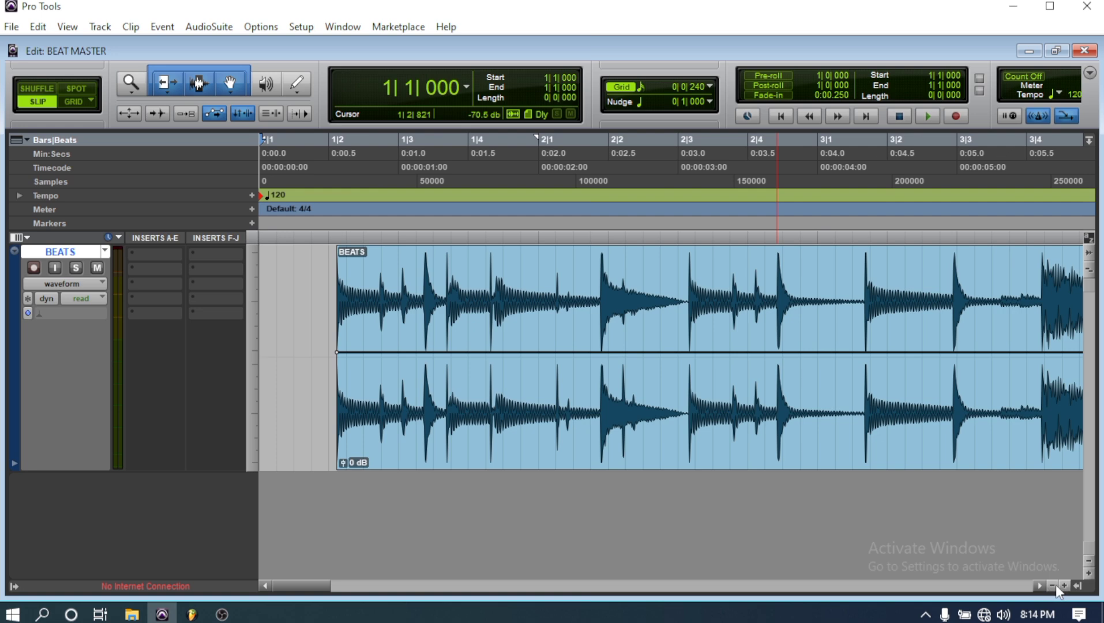
click(1052, 586)
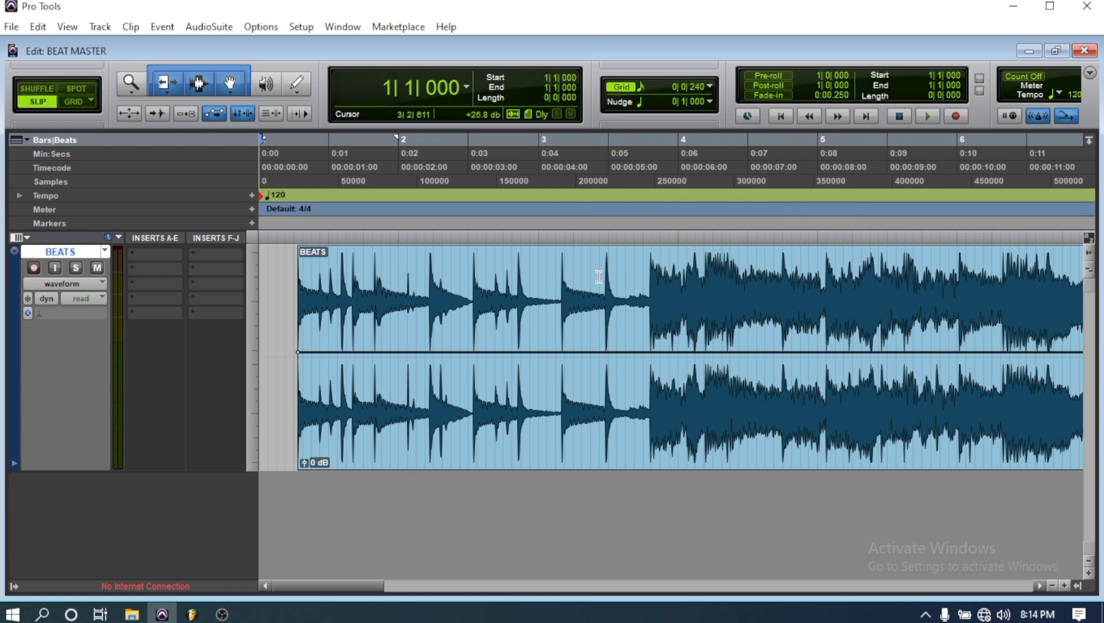
key(space)
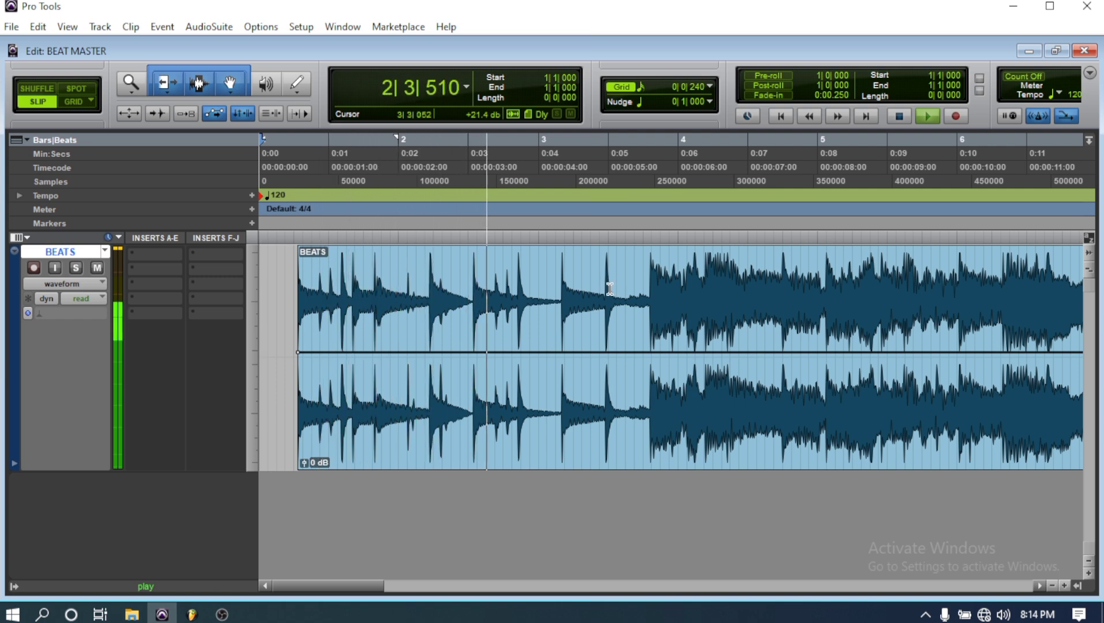
Stop playback and load the multichannel Q1 (stereo) equalizer in the BEATS track's first insert slot.
click(153, 254)
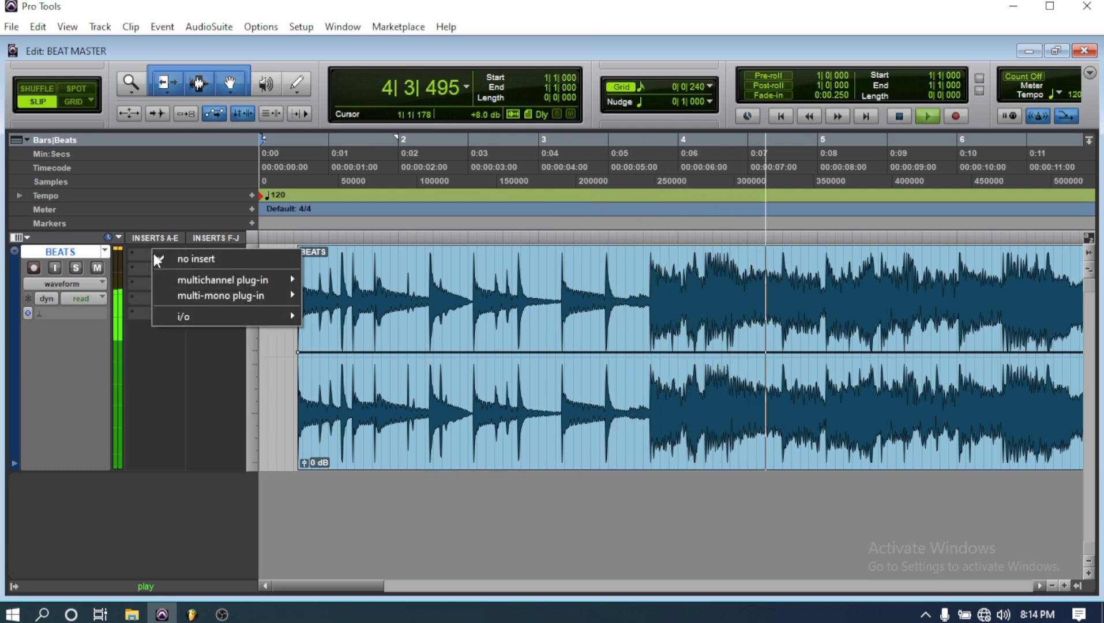
click(188, 463)
key(space)
click(154, 252)
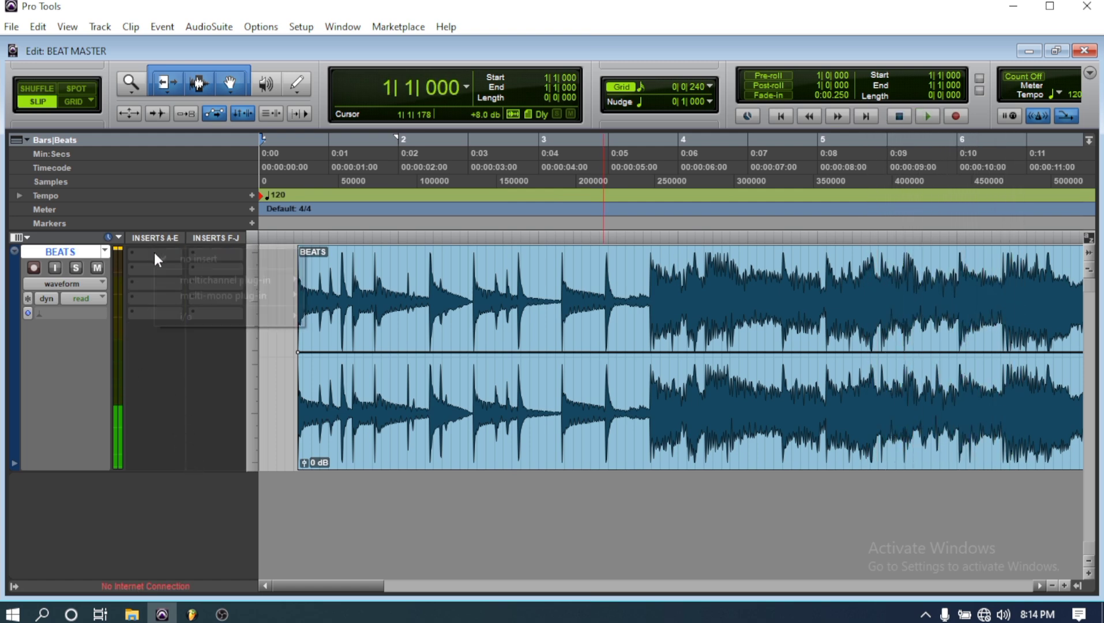
mouse_move(193, 281)
mouse_move(328, 275)
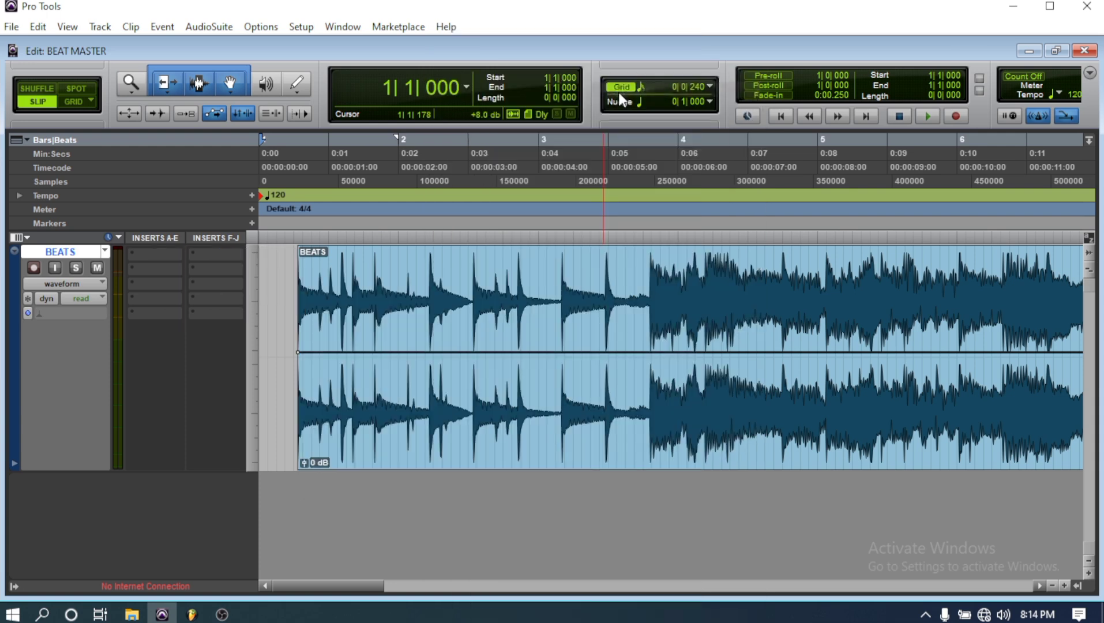
click(618, 92)
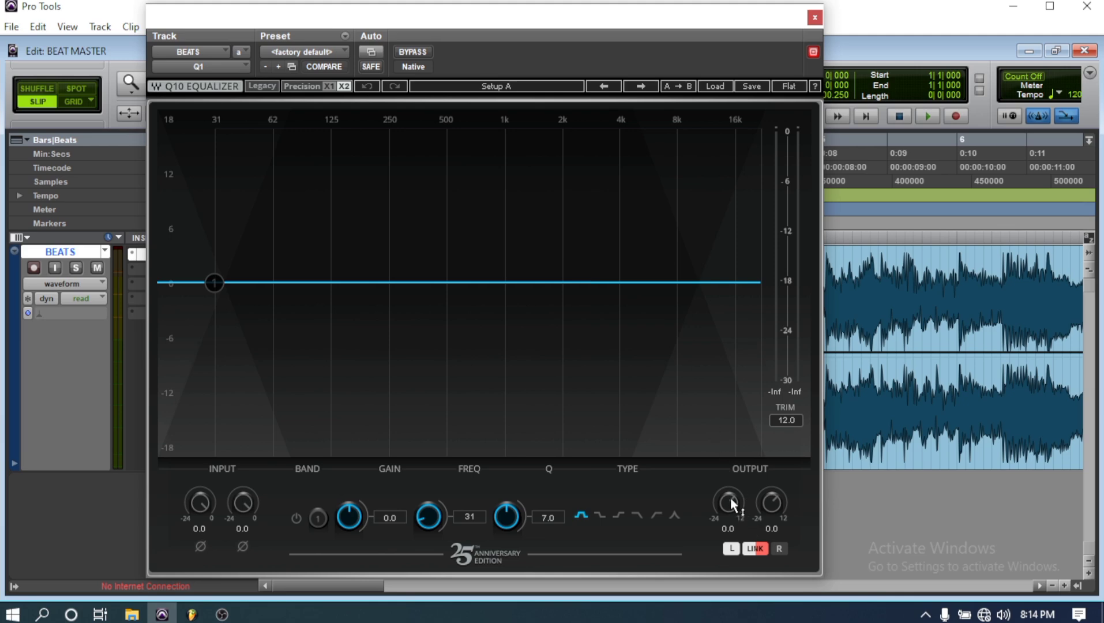
Set the Q1 equalizer's left and right outputs to -5.0, play the track to check the level, and close the plug-in.
drag(732, 504, 731, 508)
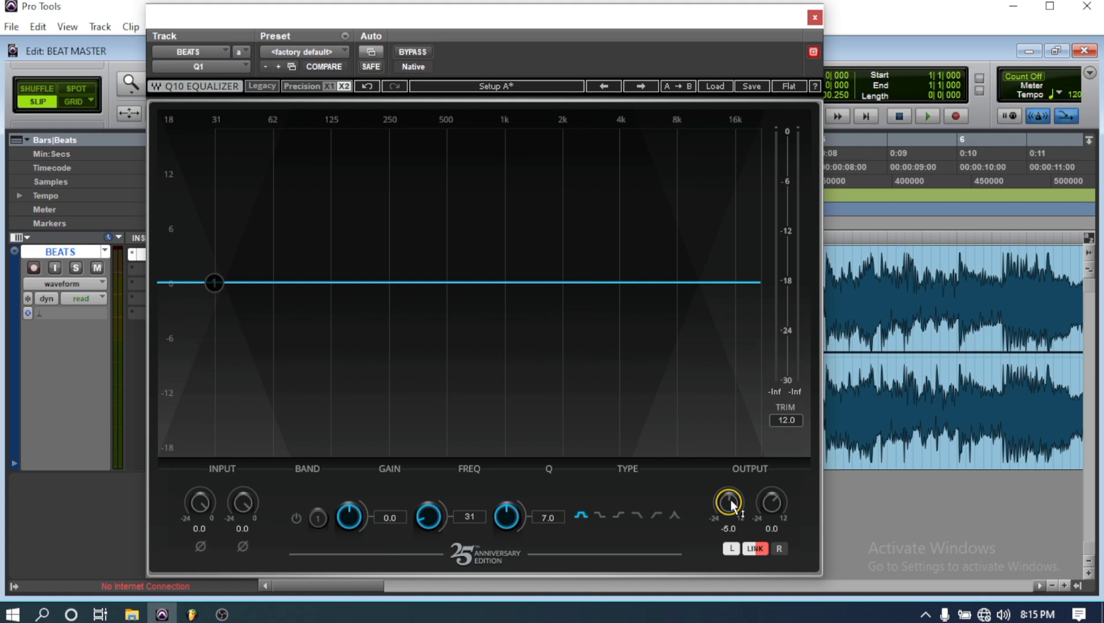
drag(762, 505, 762, 506)
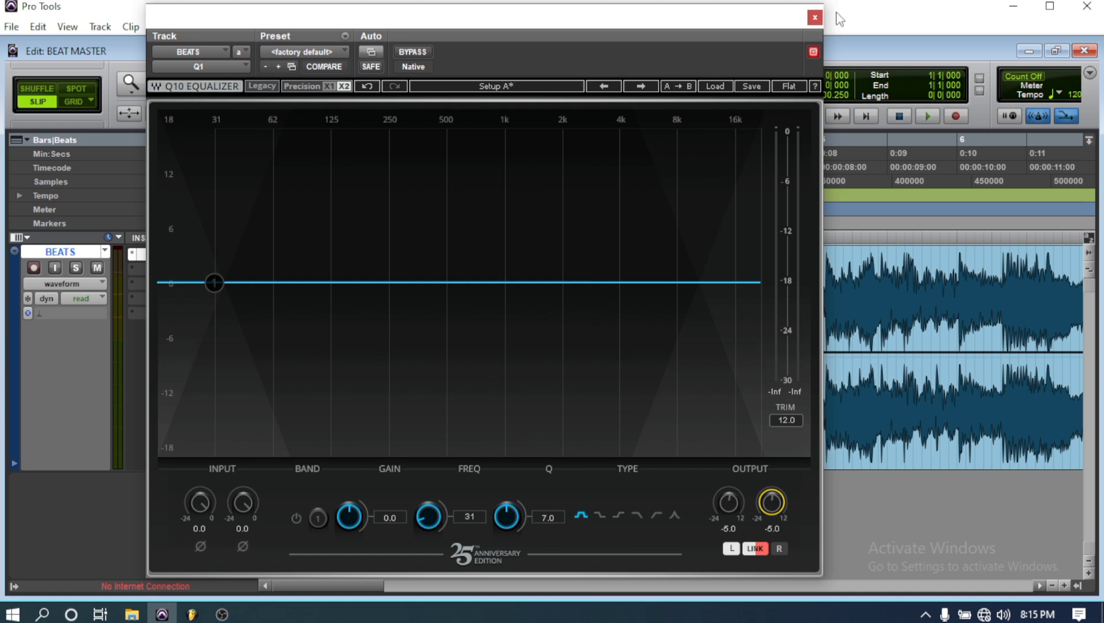
key(space)
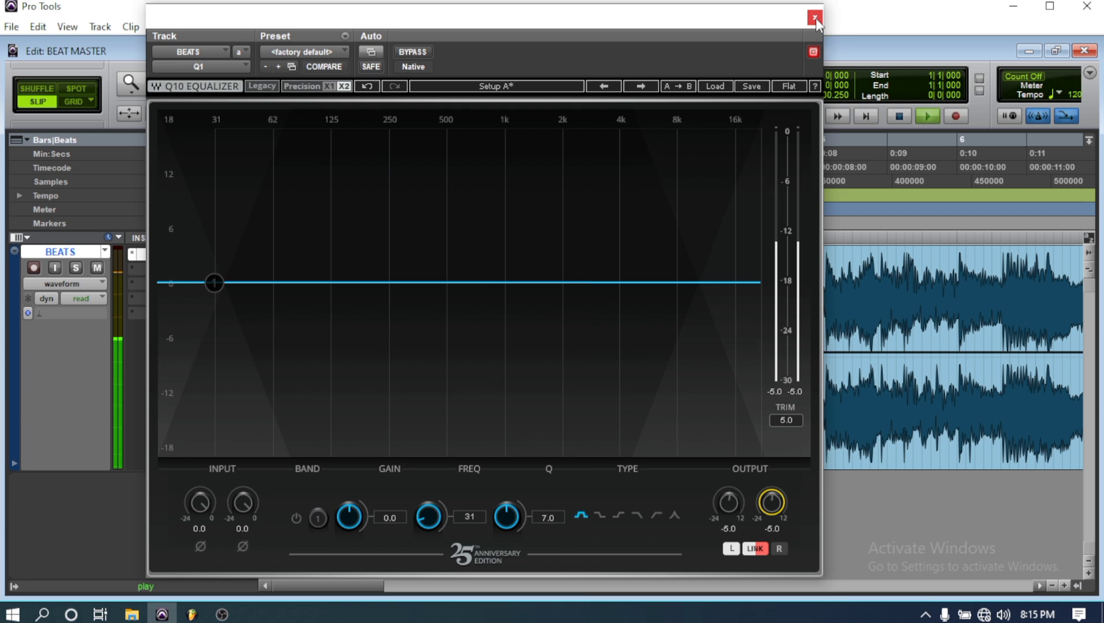
click(815, 18)
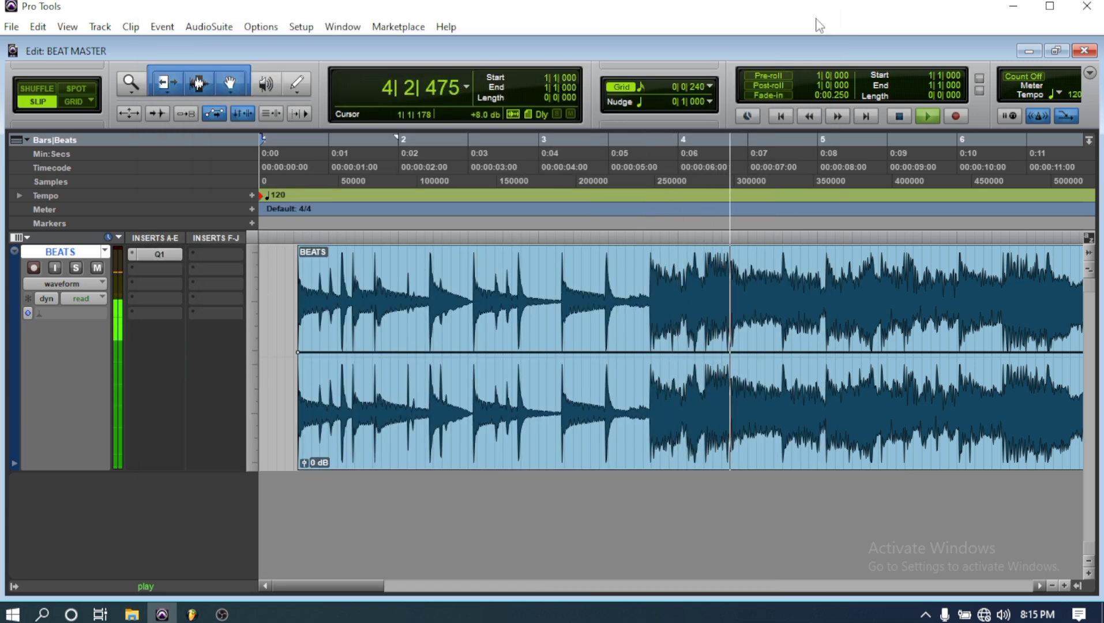
key(space)
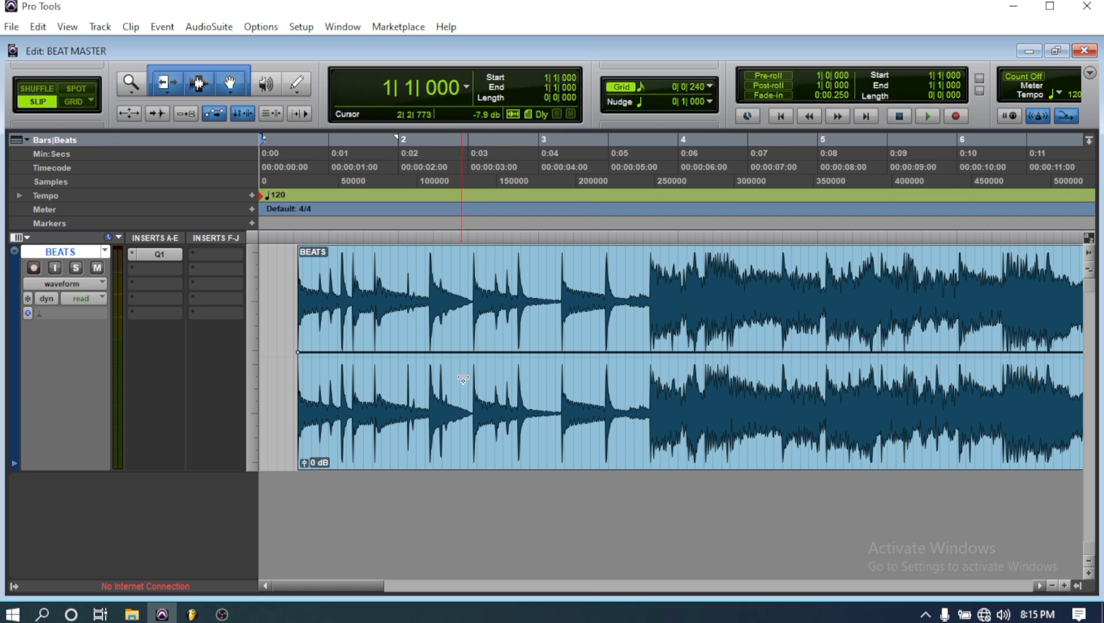
click(162, 256)
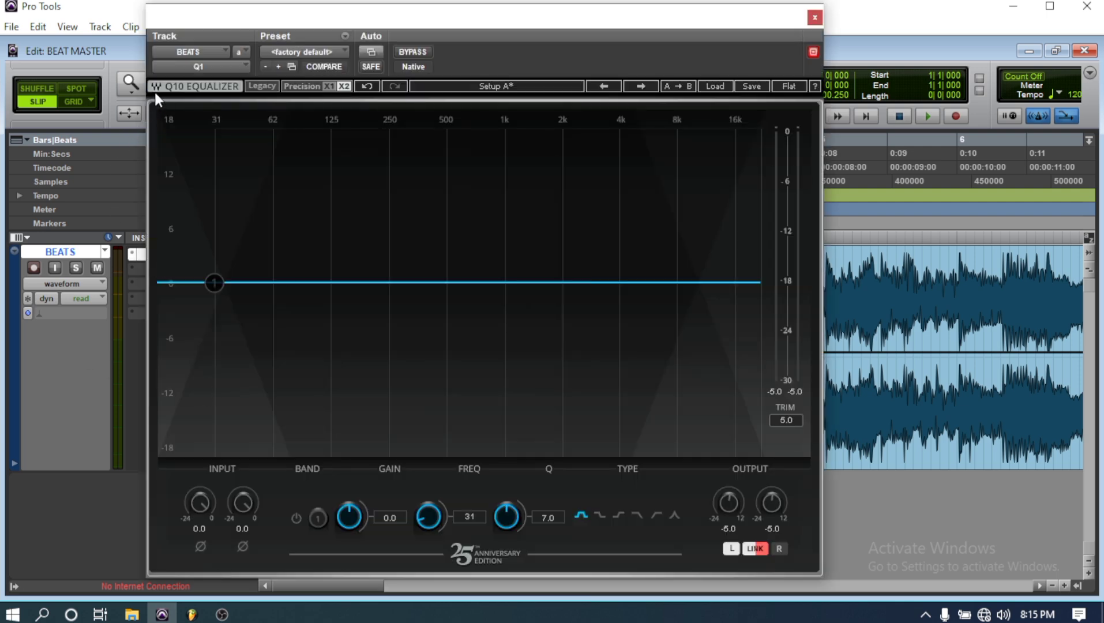
click(813, 19)
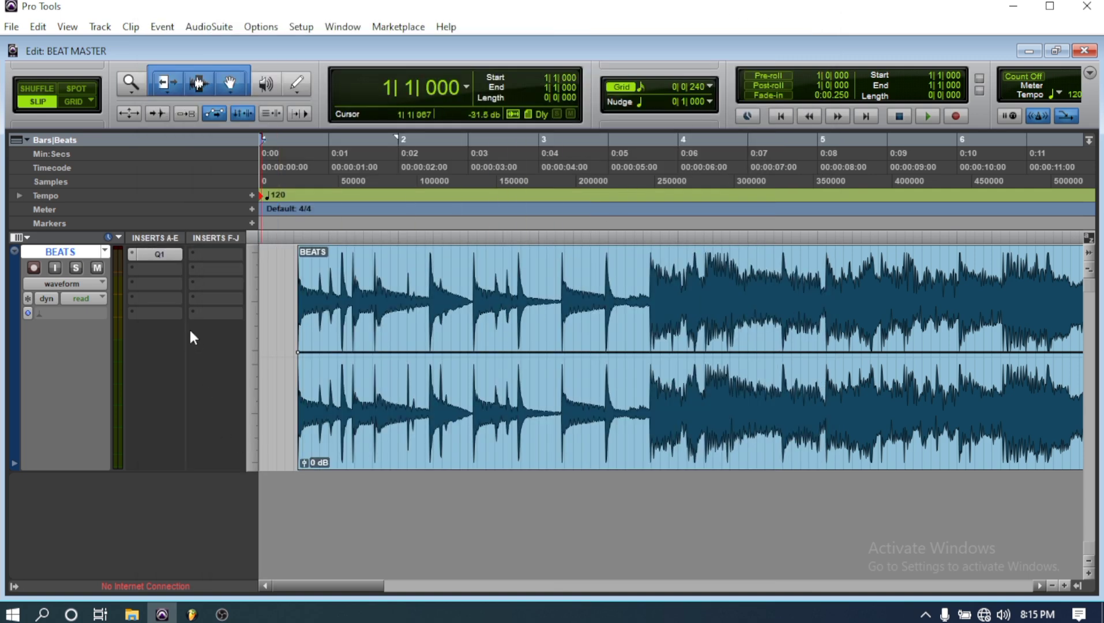
Load the multichannel FabFilter Pro-Q 3 (stereo) equalizer in the BEATS track's second insert slot and play the track.
click(157, 267)
mouse_move(228, 293)
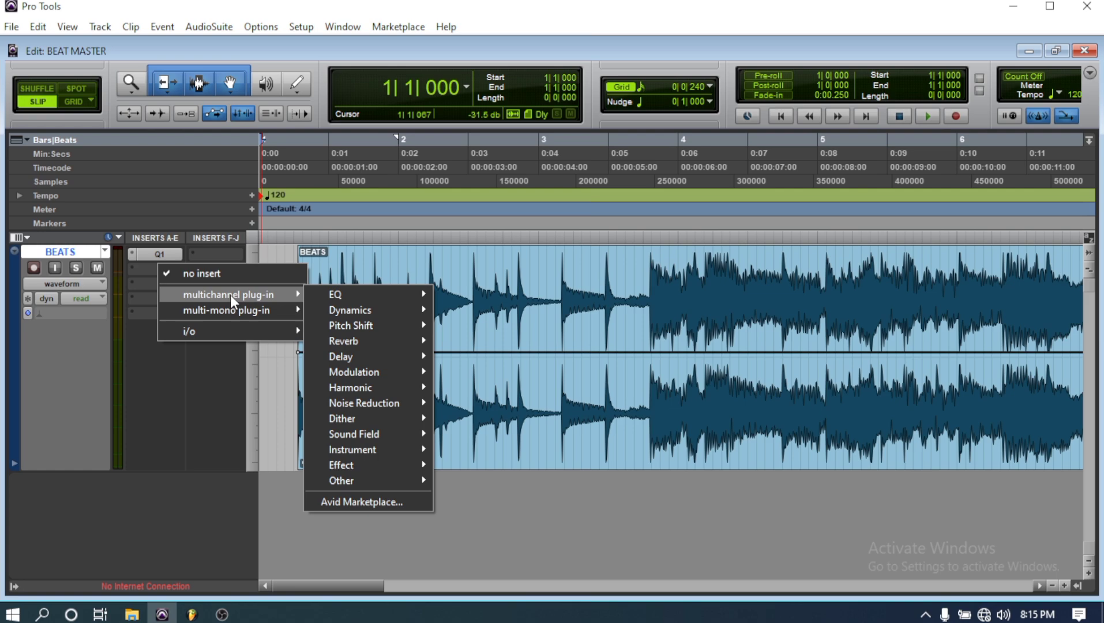
mouse_move(360, 295)
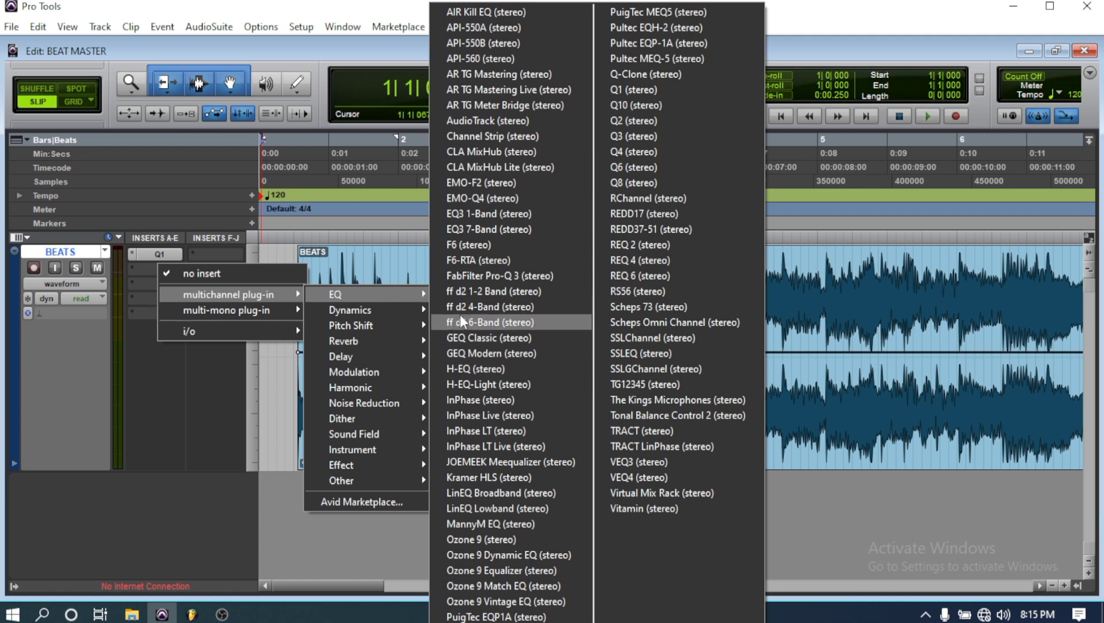
click(460, 281)
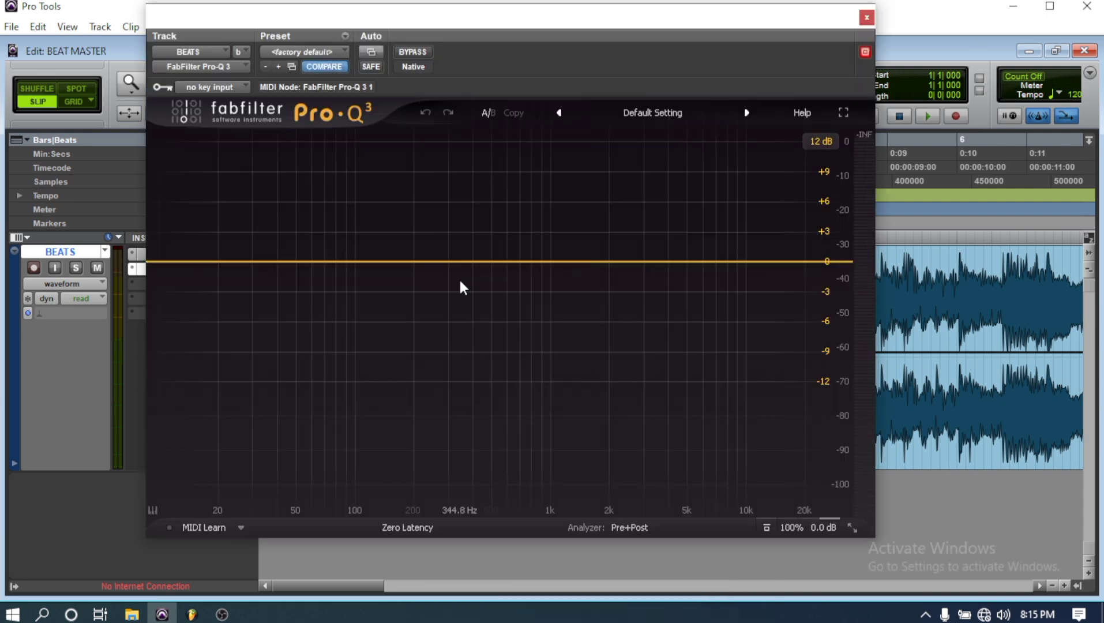
key(space)
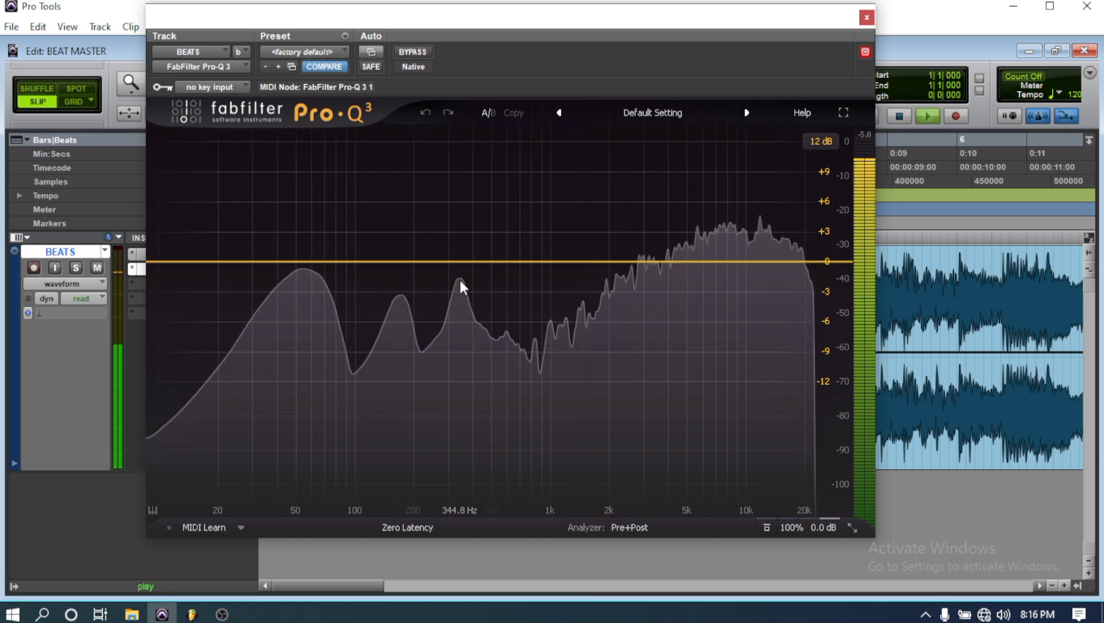
Add a 12 dB/oct low cut band to the Pro-Q 3 curve and set its frequency just above 20 Hz.
click(199, 261)
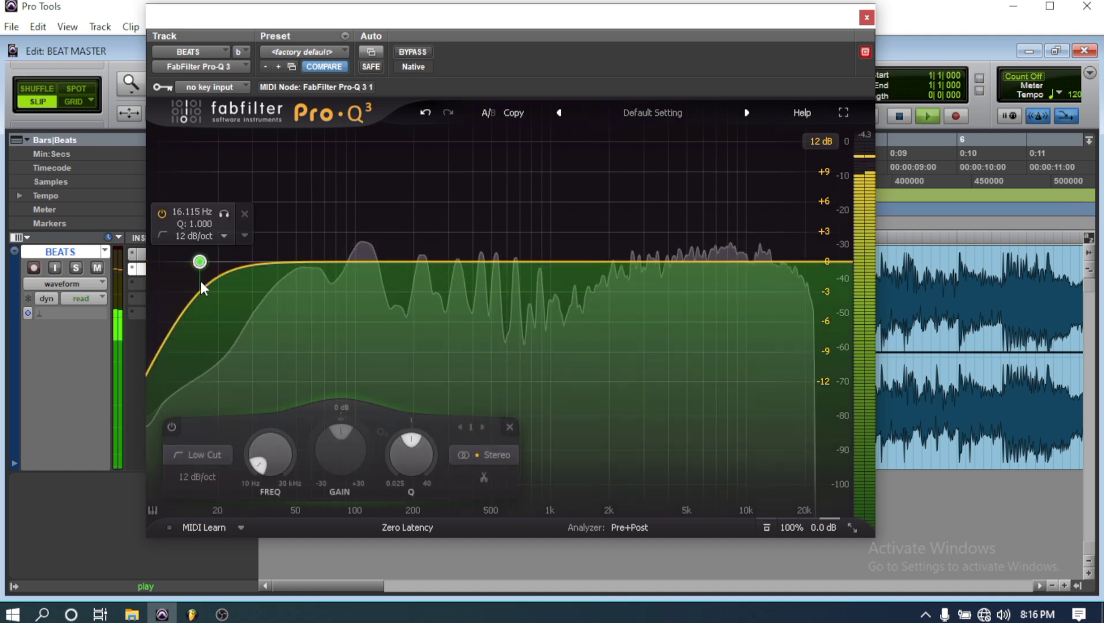
scroll(258, 454, up, 4)
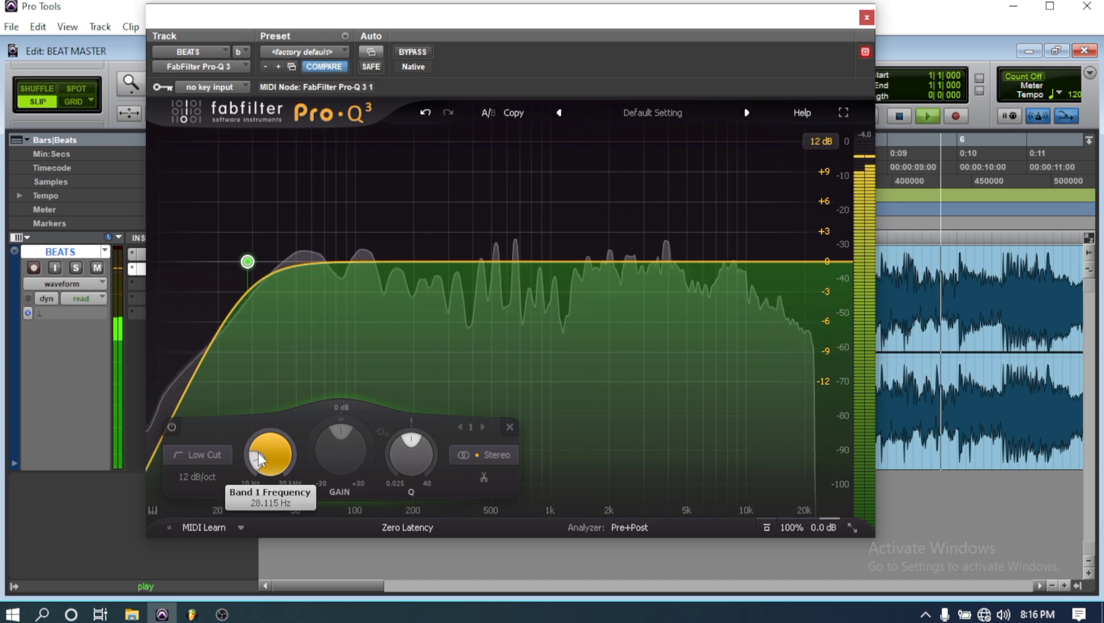
scroll(257, 453, down, 1)
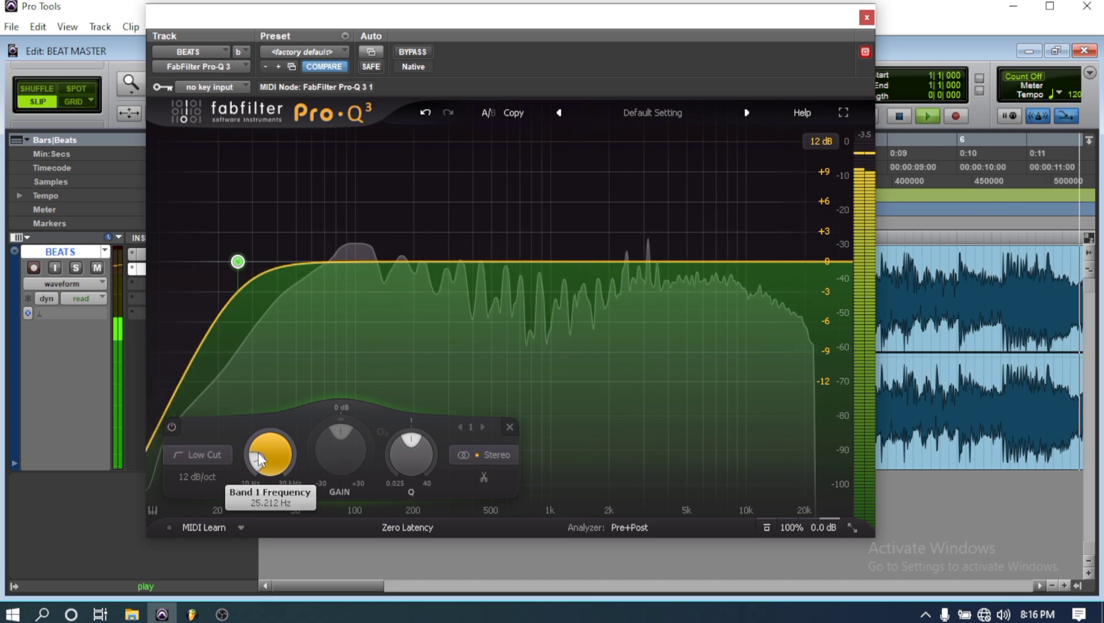
scroll(259, 458, down, 1)
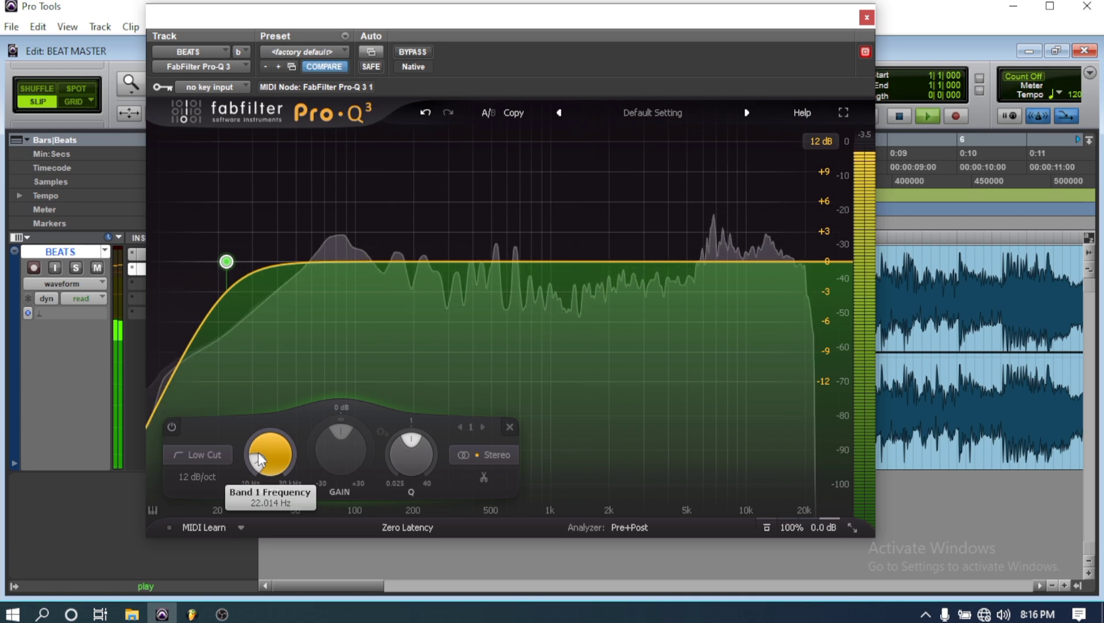
scroll(259, 460, down, 1)
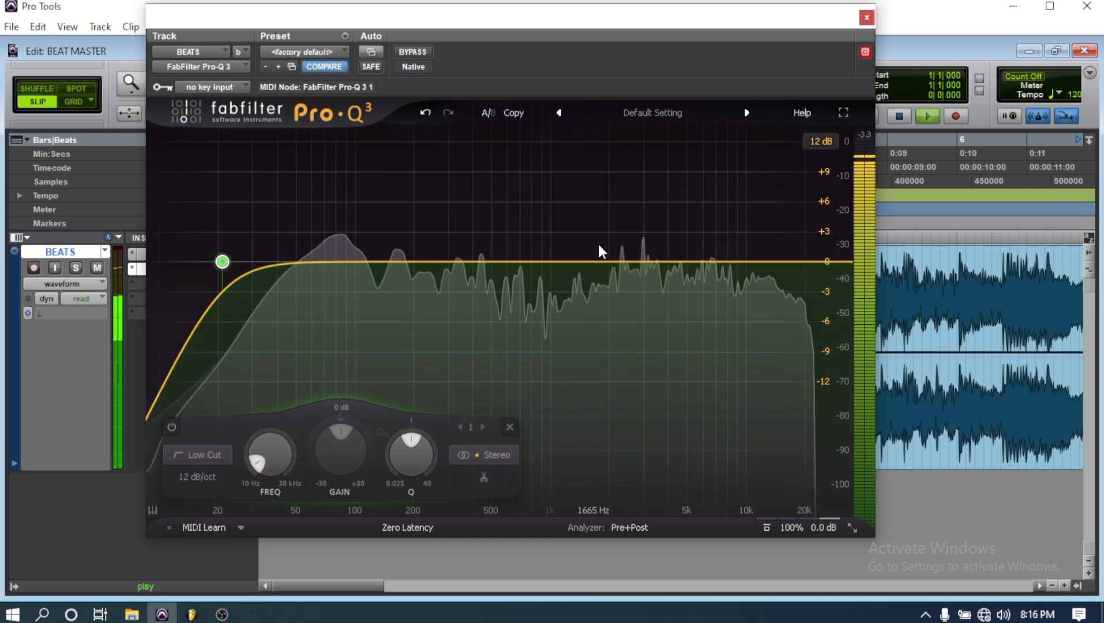
Add a bell band at about 2303 Hz with a gentle cut of slightly over 2 dB and narrow its Q to about 1.82.
drag(620, 261, 623, 282)
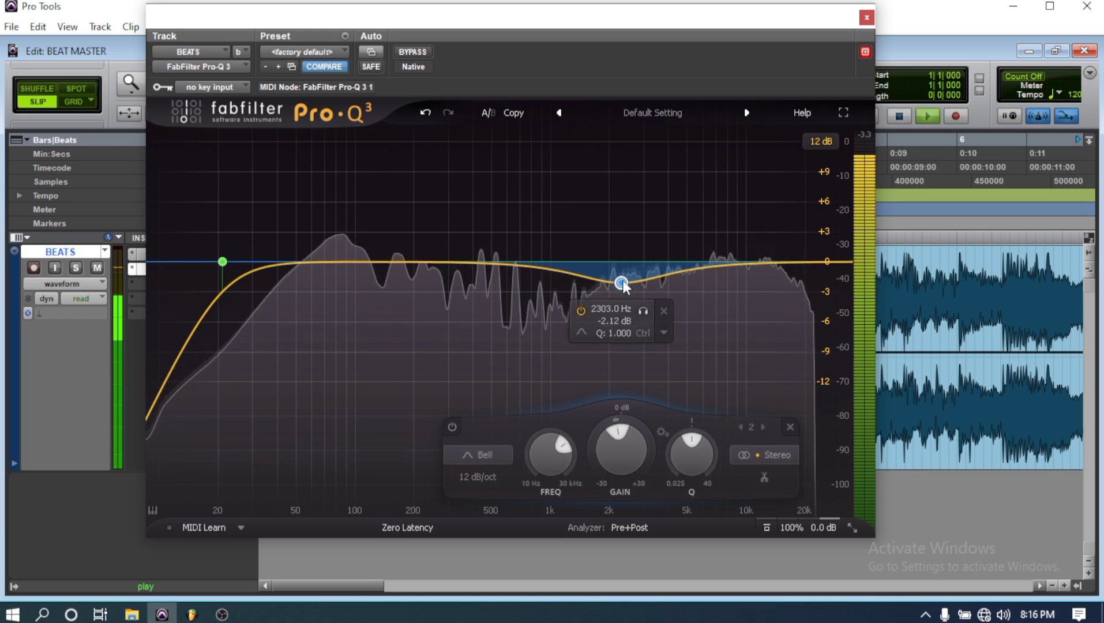
scroll(680, 453, up, 2)
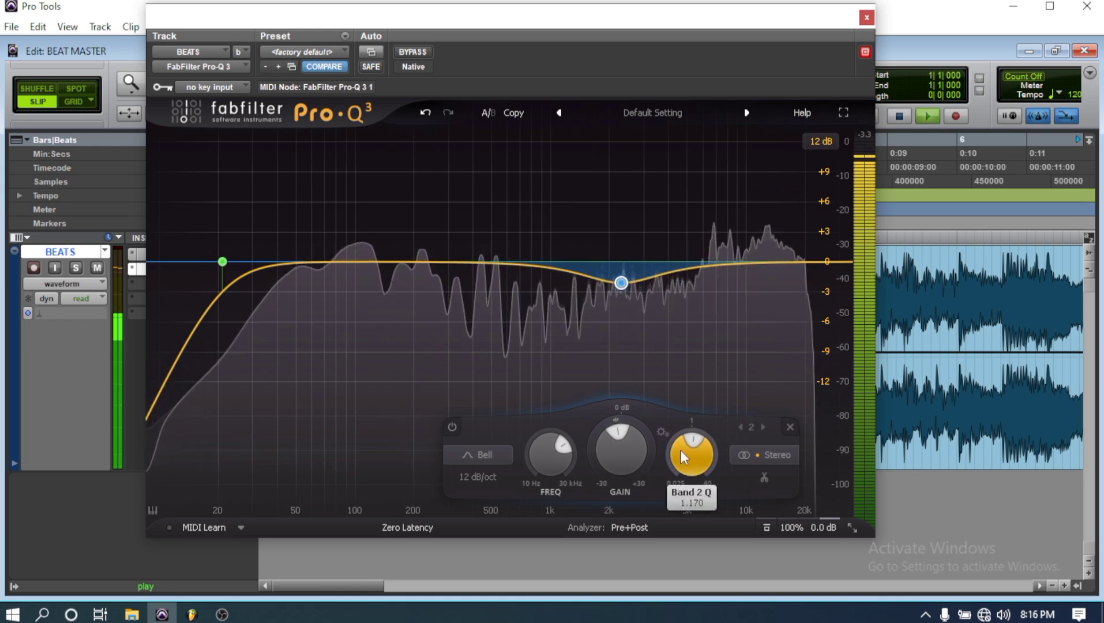
scroll(681, 453, up, 2)
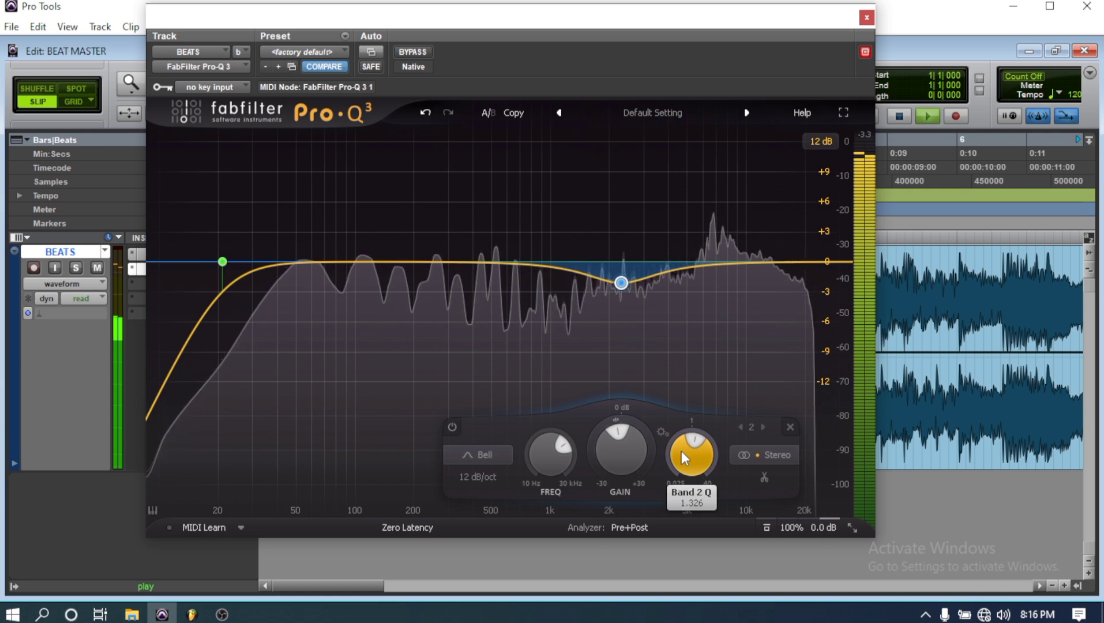
scroll(681, 453, up, 1)
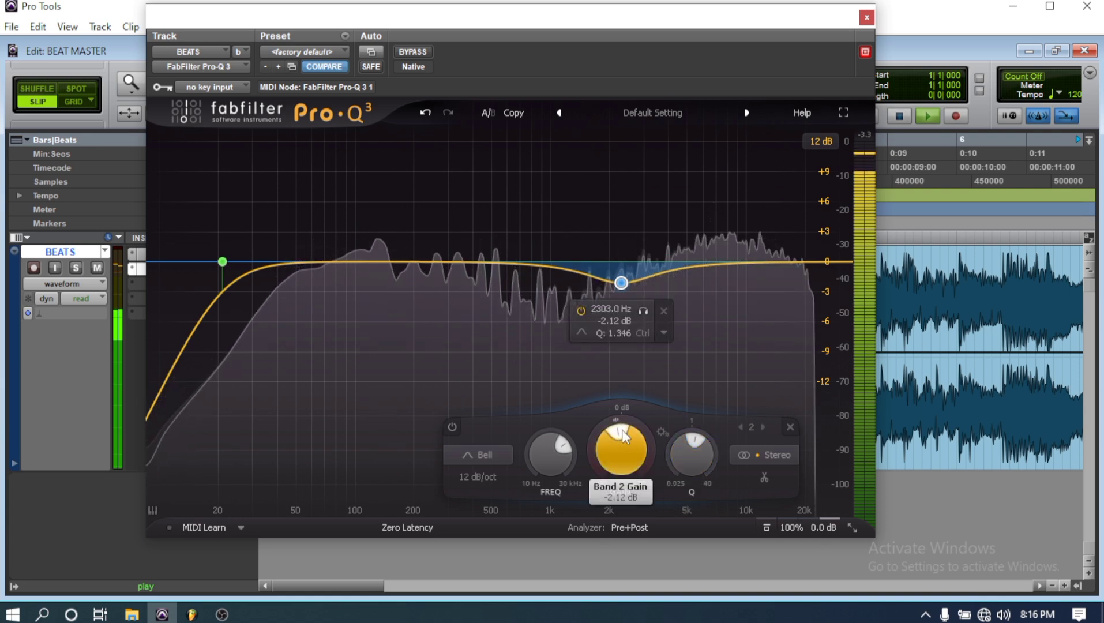
scroll(624, 437, down, 1)
scroll(677, 445, up, 3)
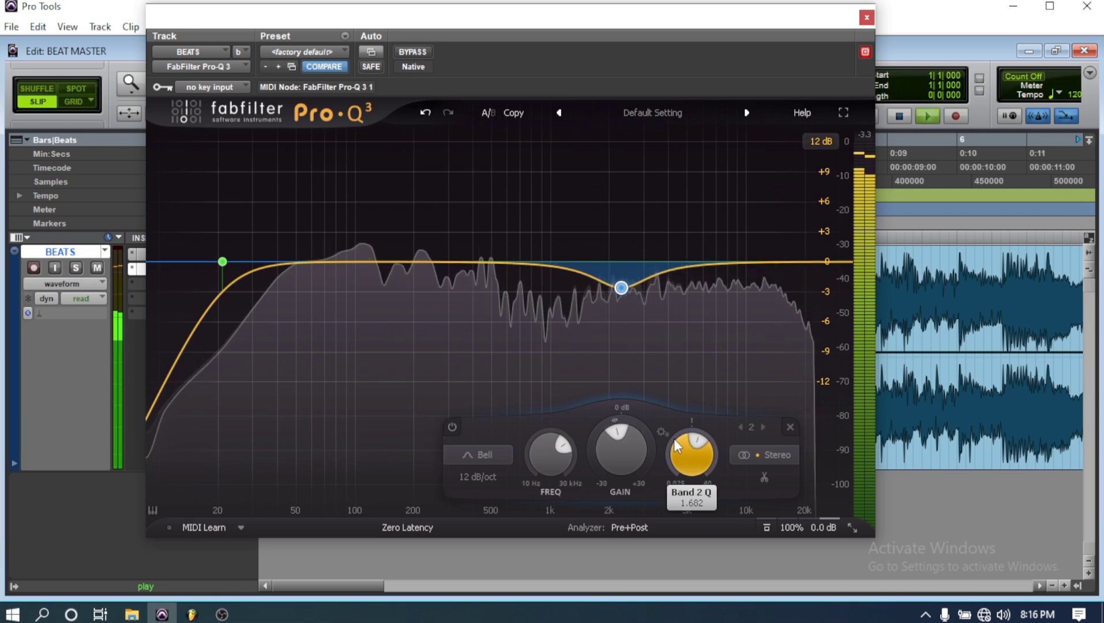
scroll(626, 445, up, 1)
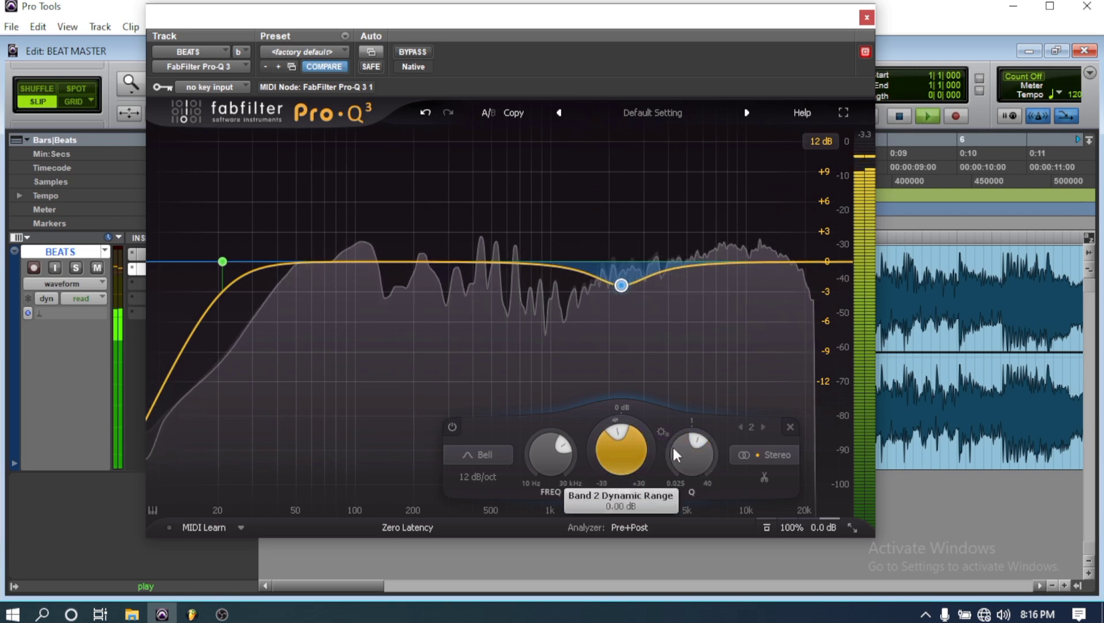
scroll(684, 451, up, 2)
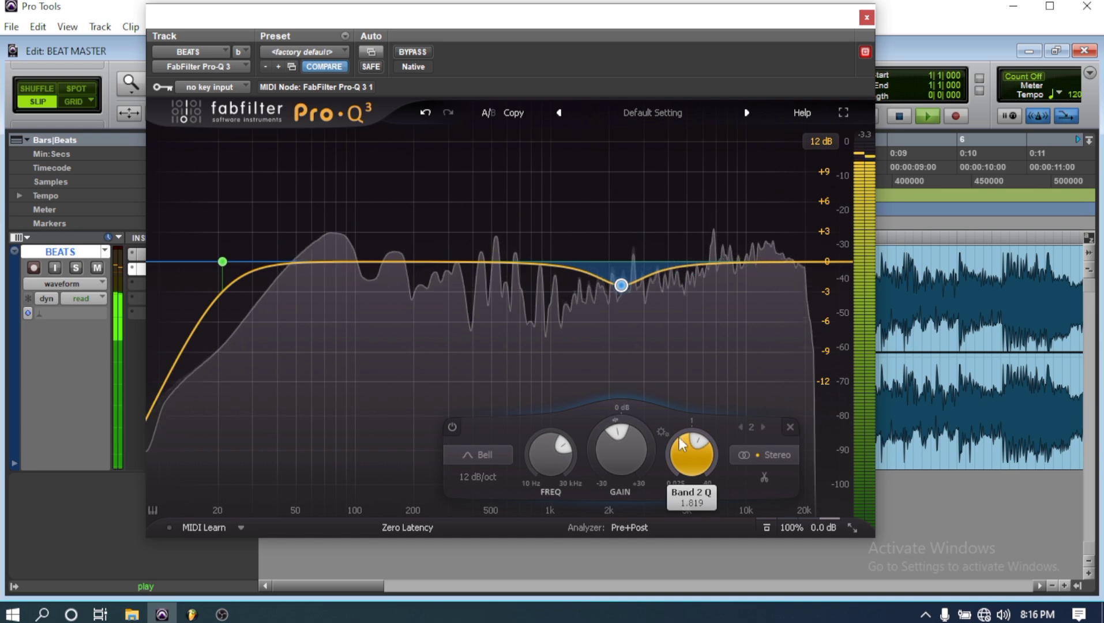
Close the Pro-Q 3 equalizer and save the session.
click(865, 18)
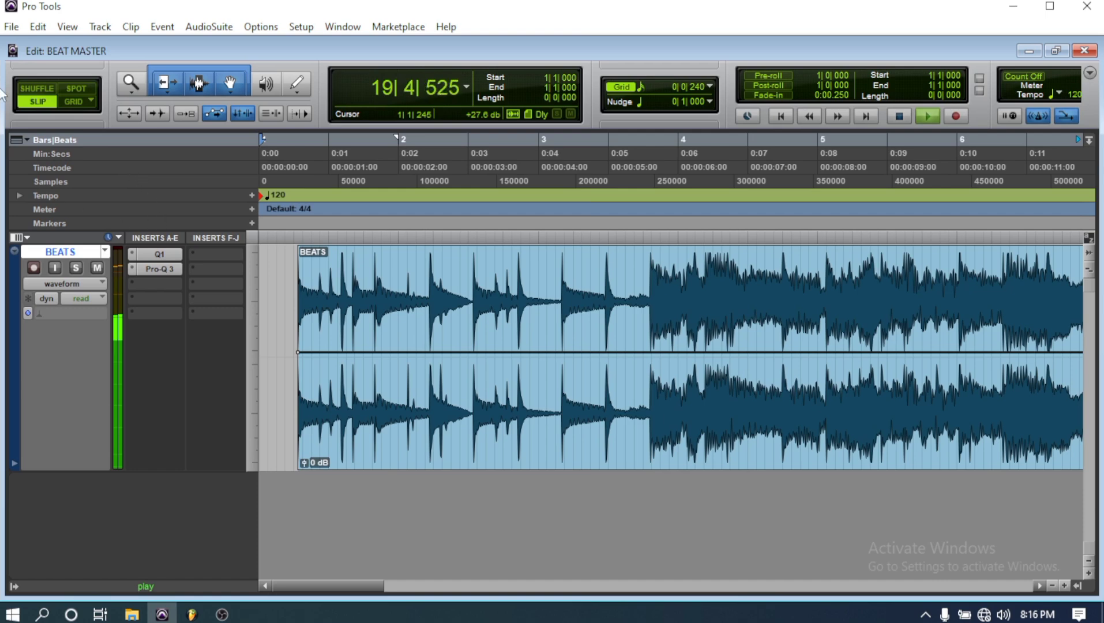
click(11, 27)
click(50, 122)
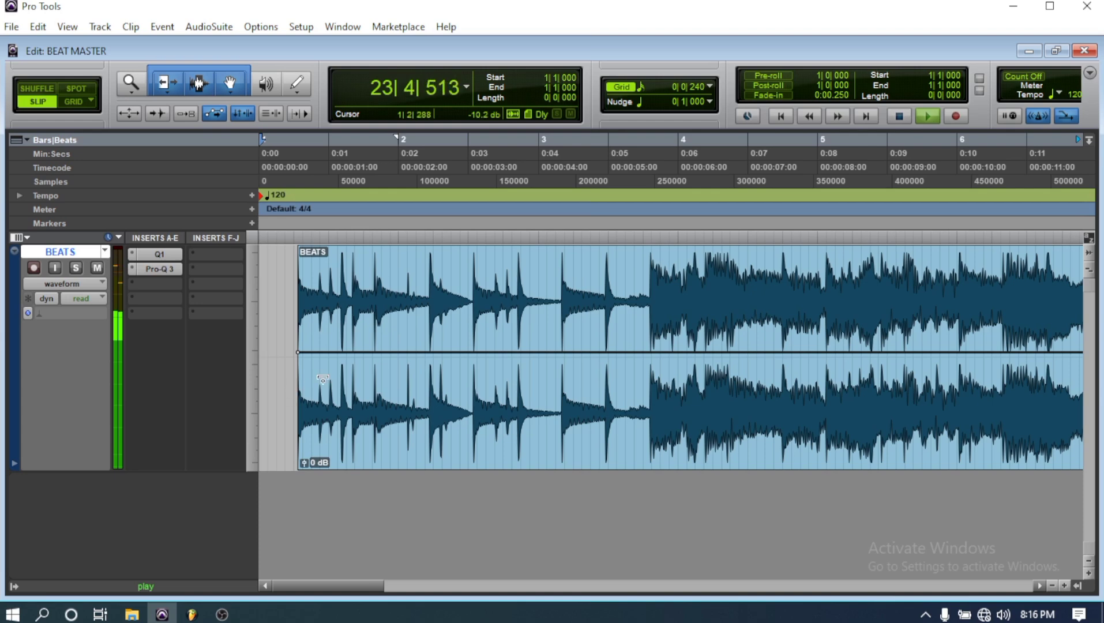
click(134, 282)
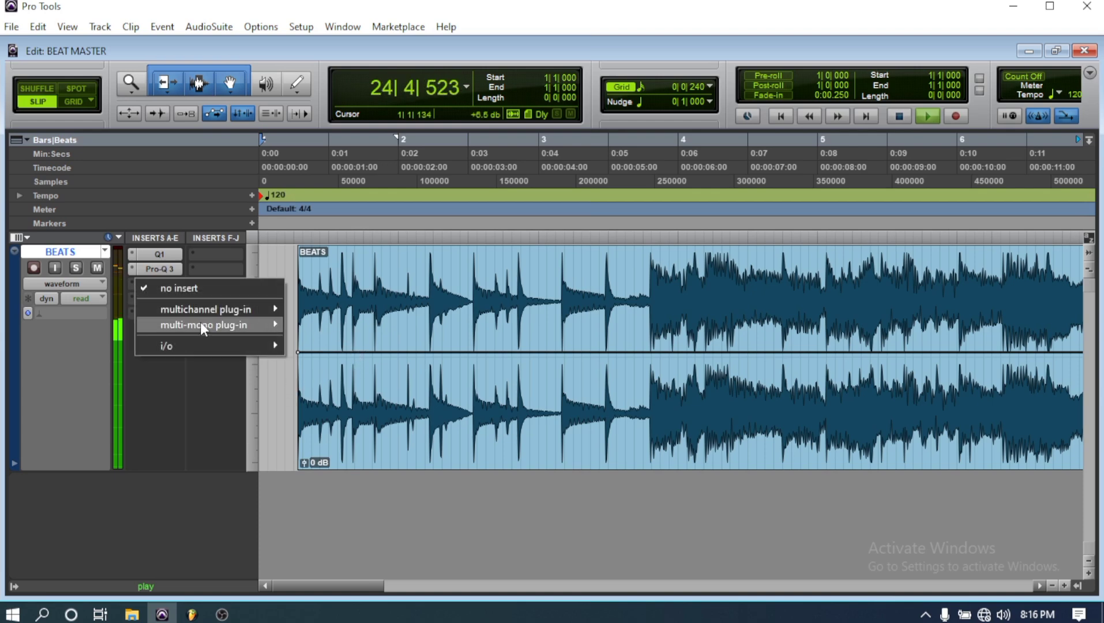
mouse_move(201, 308)
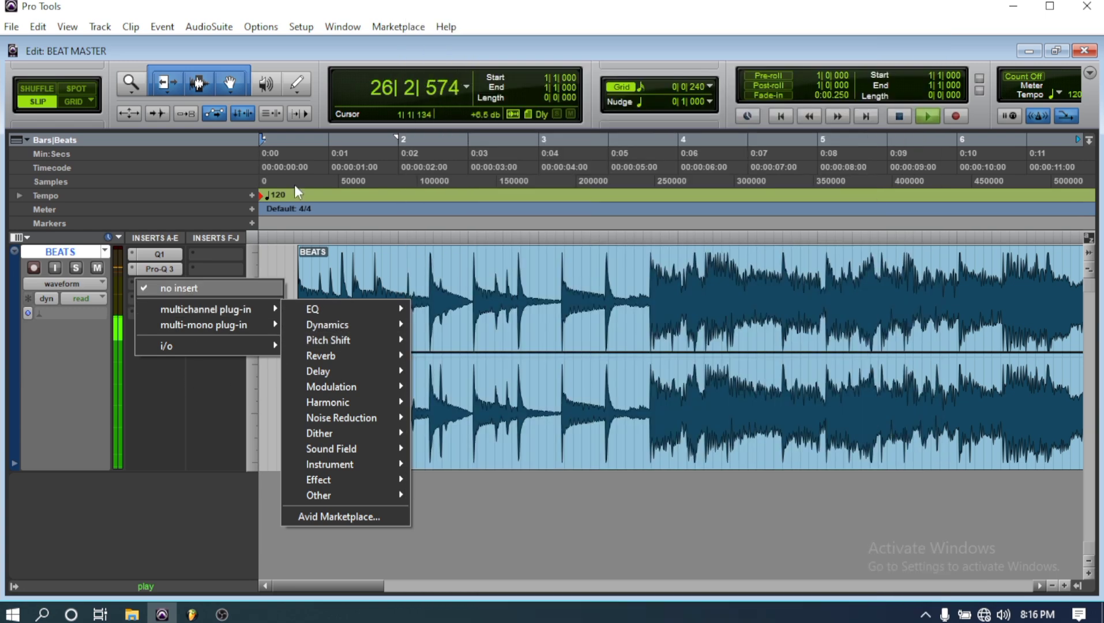
click(312, 135)
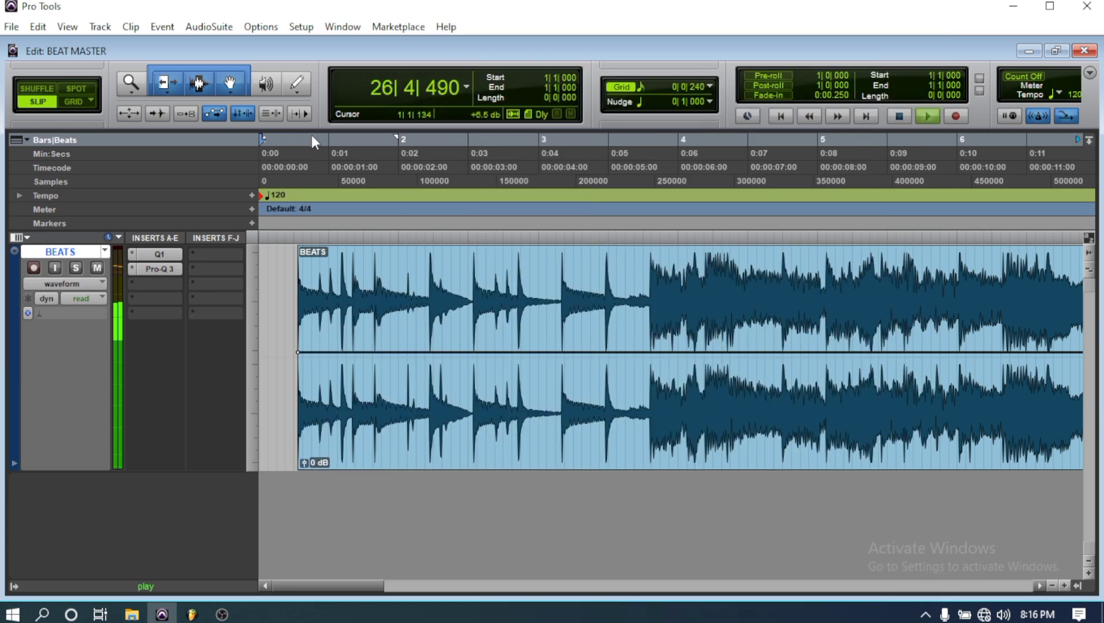
Stop playback near the session start and load the multichannel H-Reverb (stereo) in the BEATS track's third insert slot.
click(312, 138)
key(space)
click(159, 282)
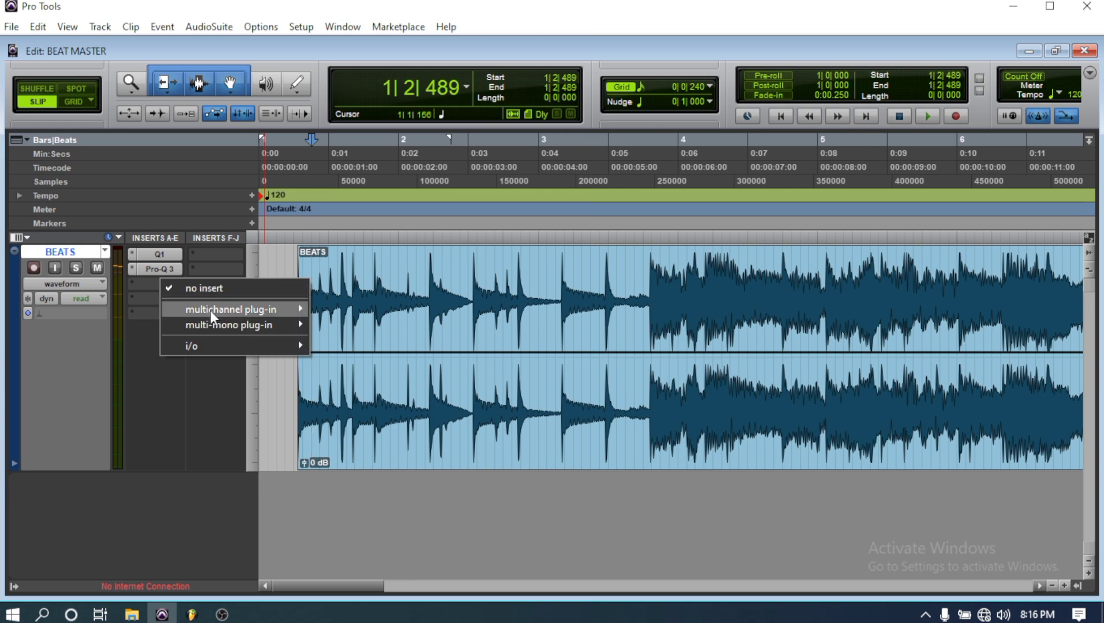
mouse_move(304, 311)
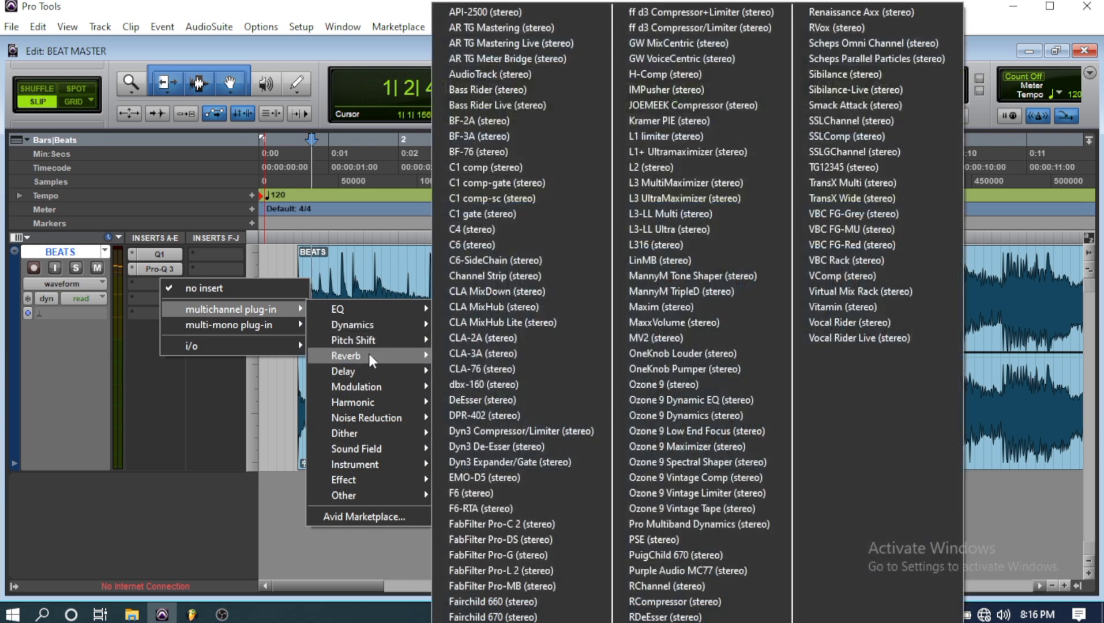
mouse_move(368, 353)
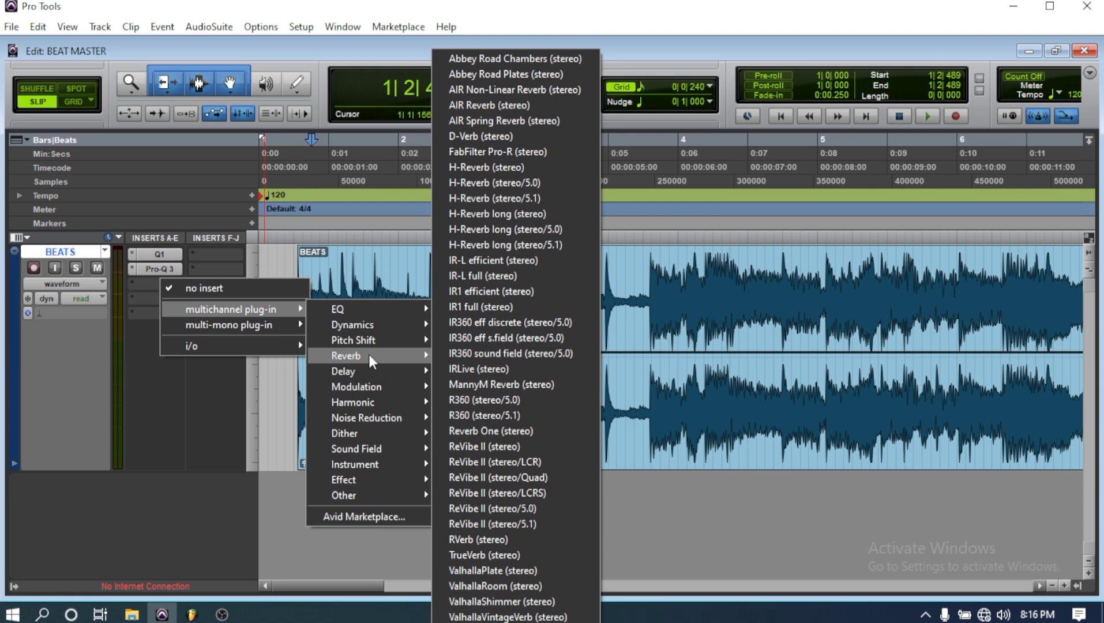
click(502, 169)
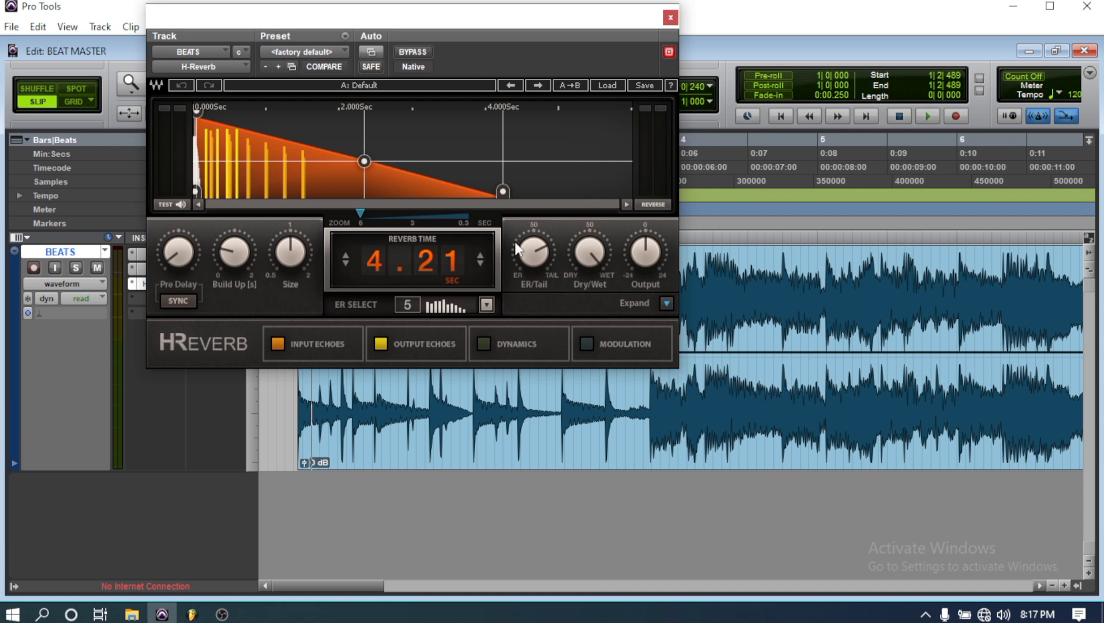
Raise the H-Reverb's Size to its maximum of 2, and try a longer Pre Delay before returning it to minimum.
scroll(290, 265, up, 5)
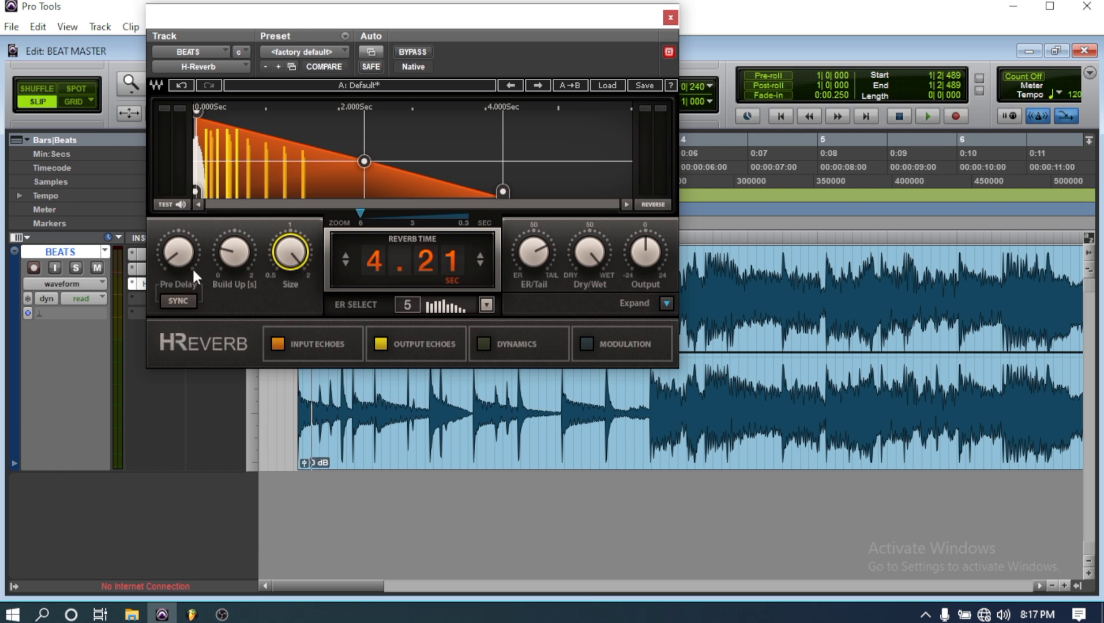
scroll(190, 267, up, 2)
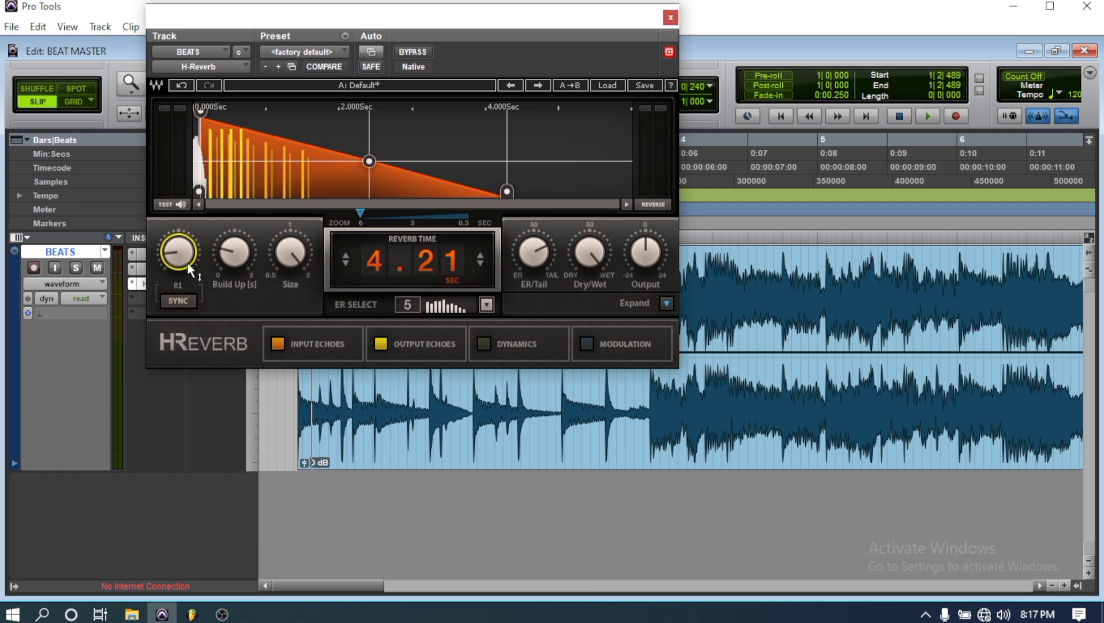
scroll(188, 267, down, 5)
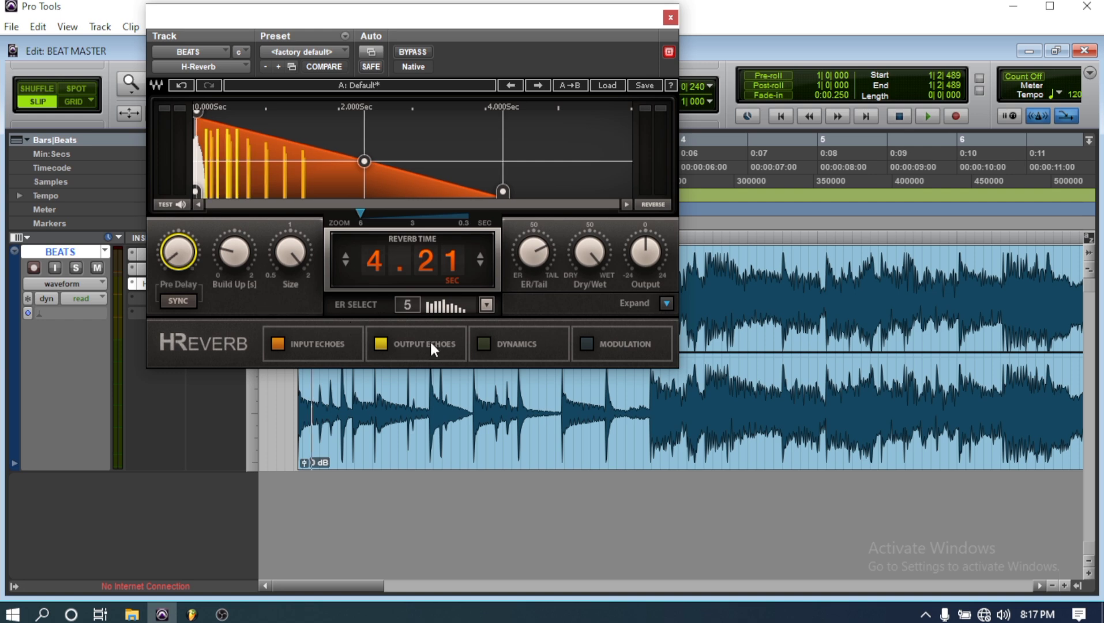
Shift the H-Reverb's ER/Tail balance toward early reflections and, with the track playing, lower Dry/Wet to just under 10.
scroll(543, 263, down, 2)
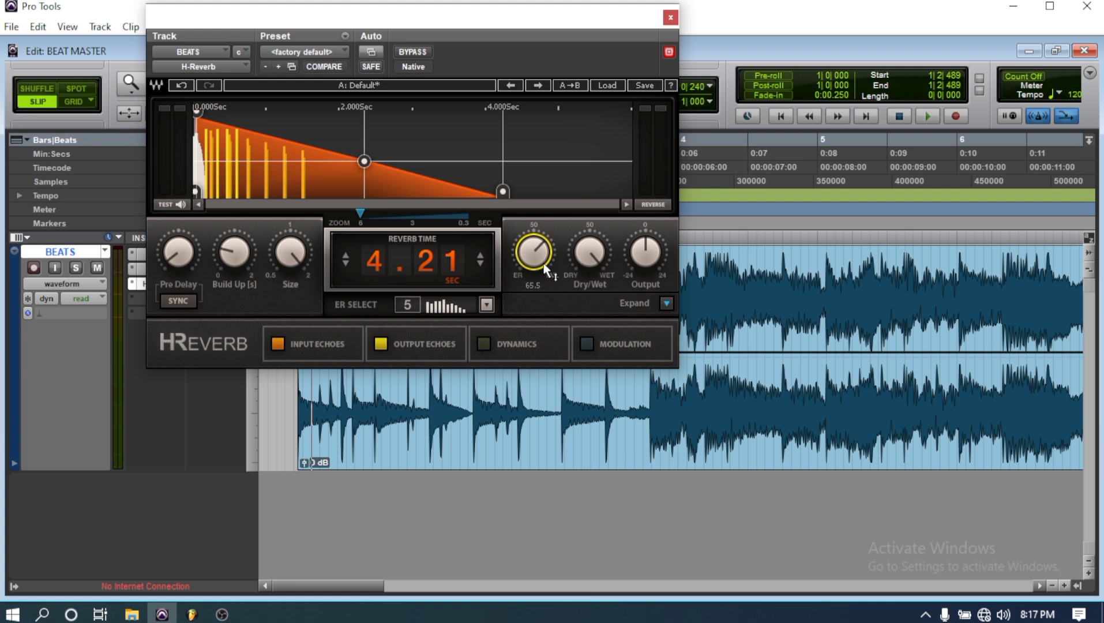
scroll(594, 254, down, 5)
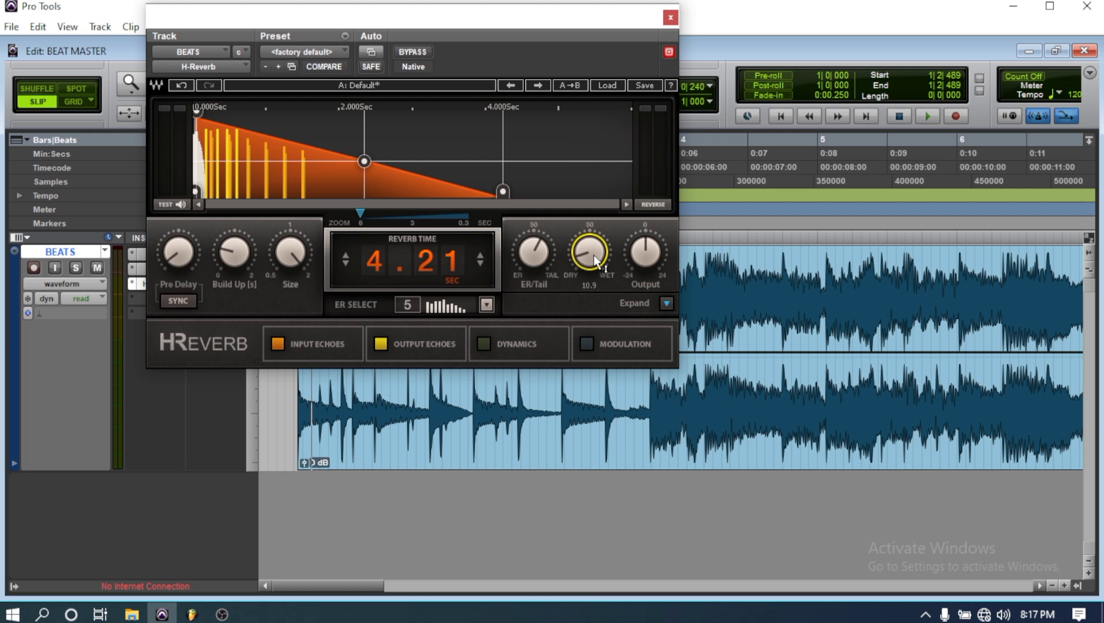
key(space)
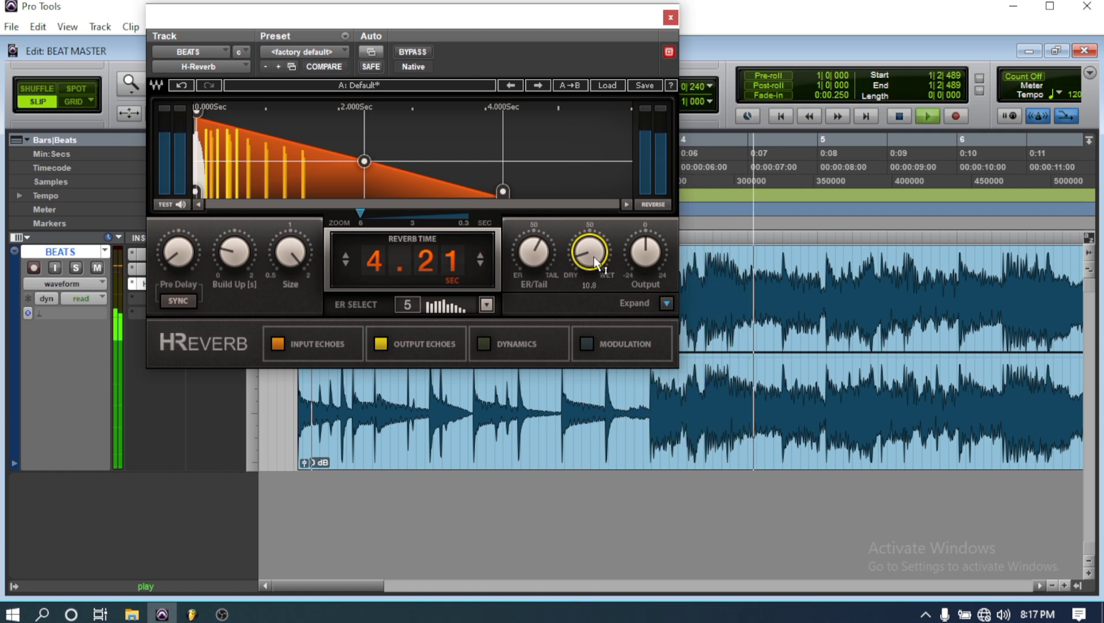
scroll(593, 258, down, 2)
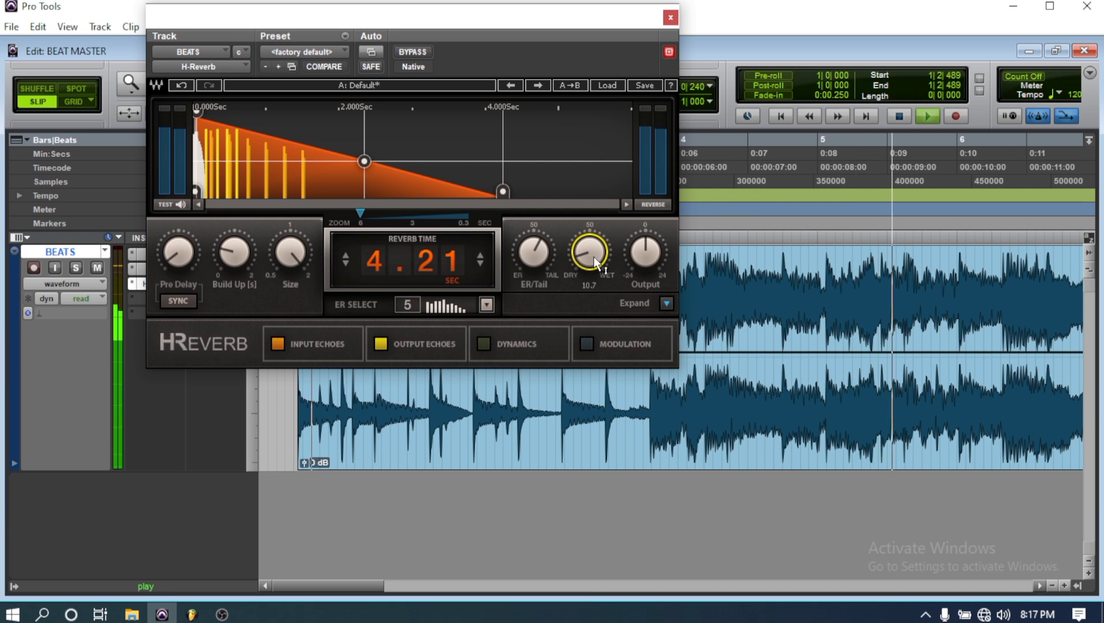
scroll(594, 258, down, 1)
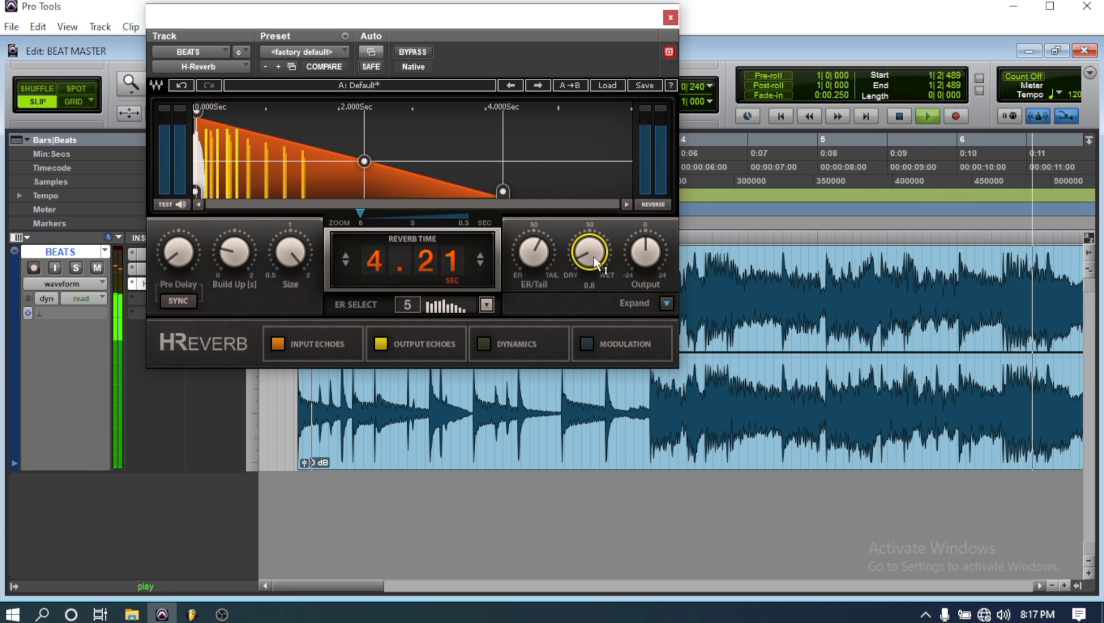
scroll(594, 257, down, 1)
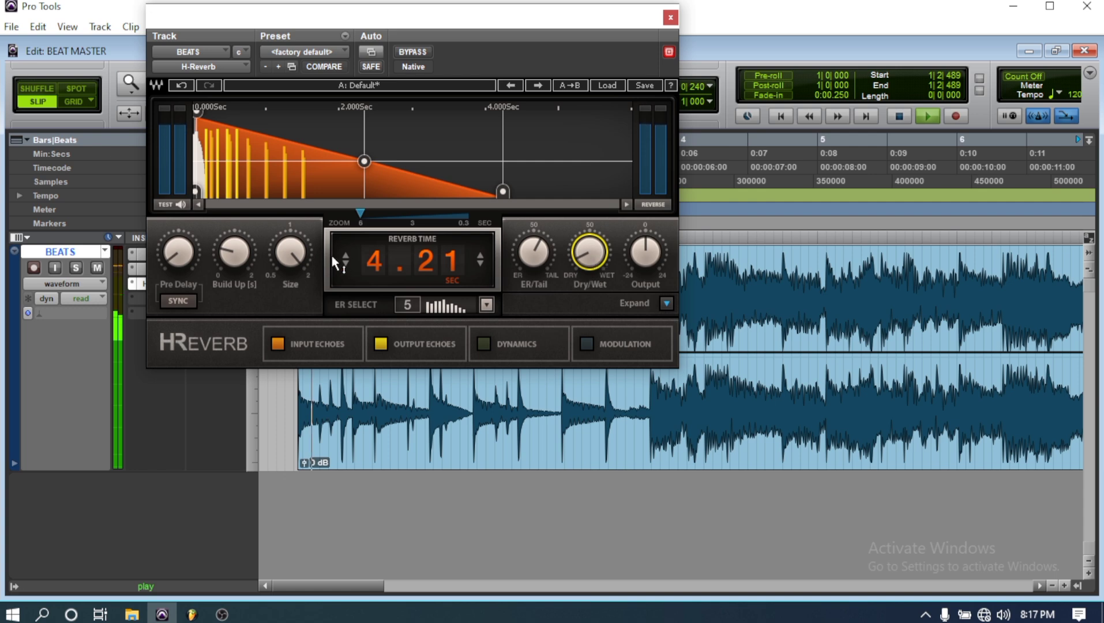
click(187, 255)
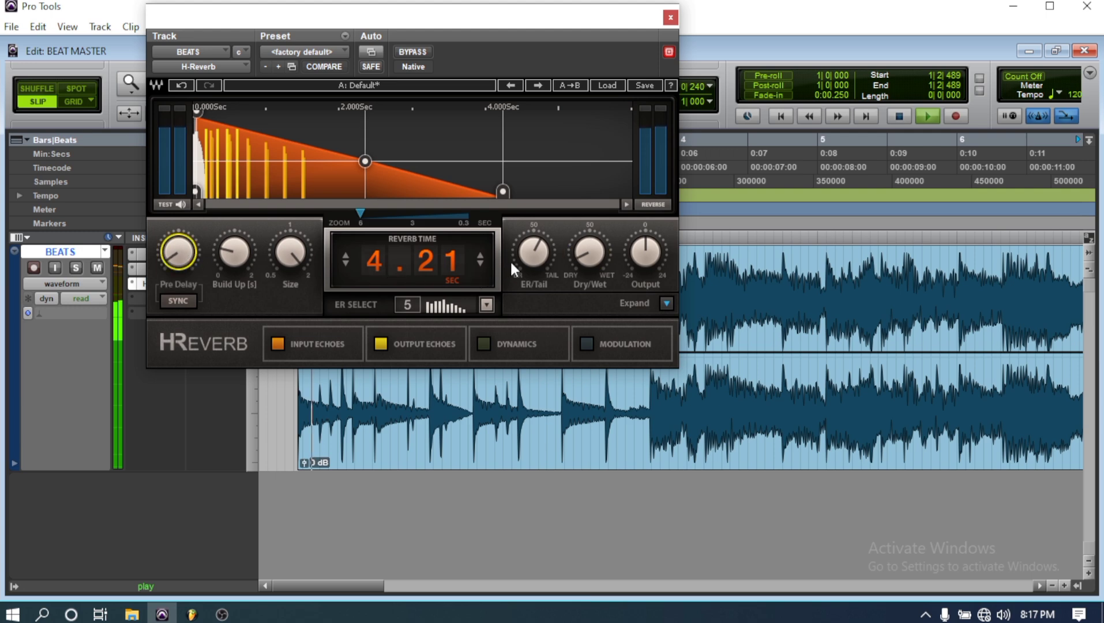
Shift the H-Reverb's ER/Tail balance toward the tail, to about 92, close the reverb and stop playback.
click(525, 255)
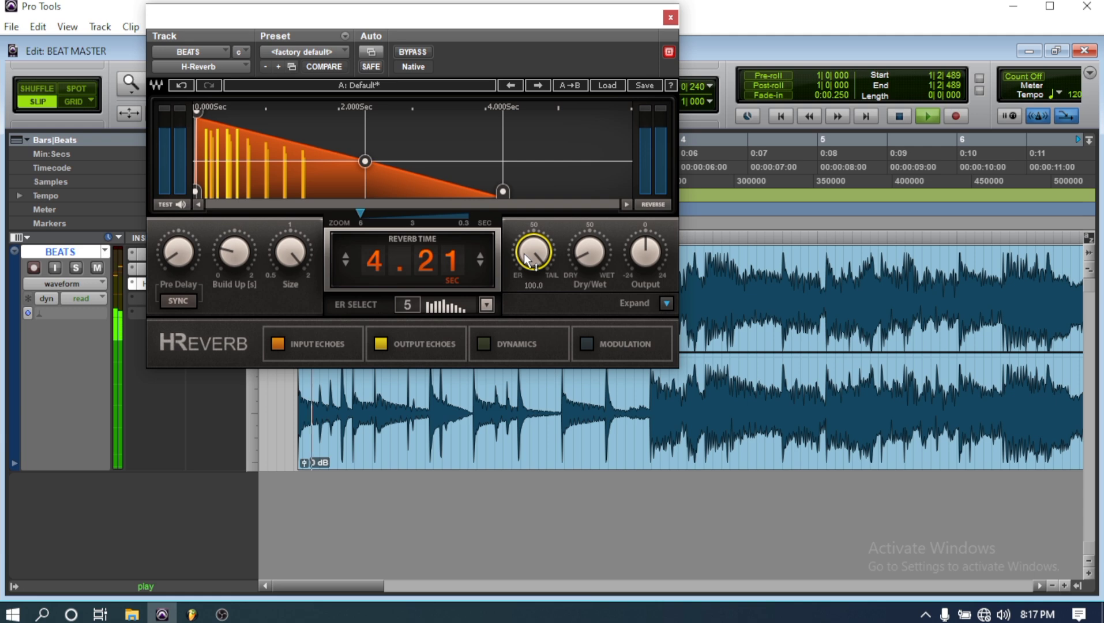
scroll(529, 263, down, 3)
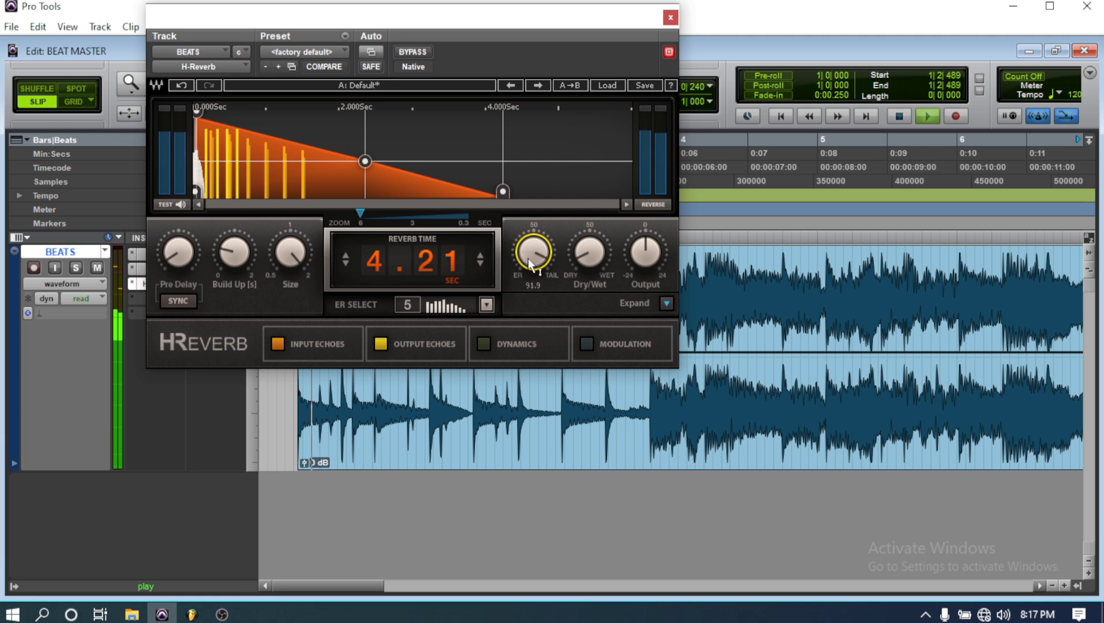
click(671, 18)
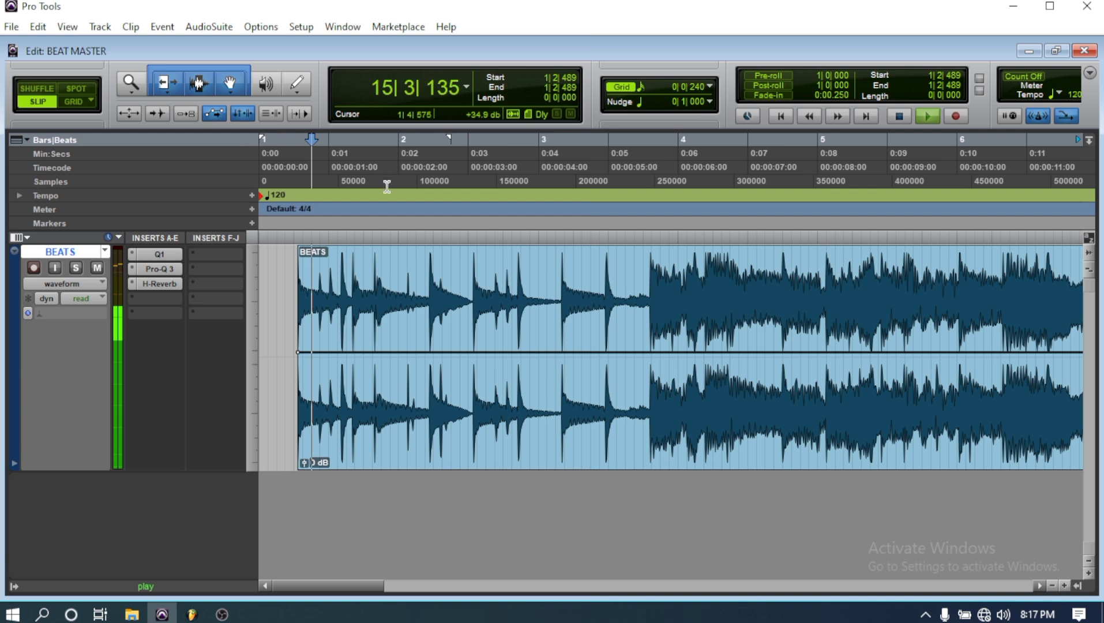
key(space)
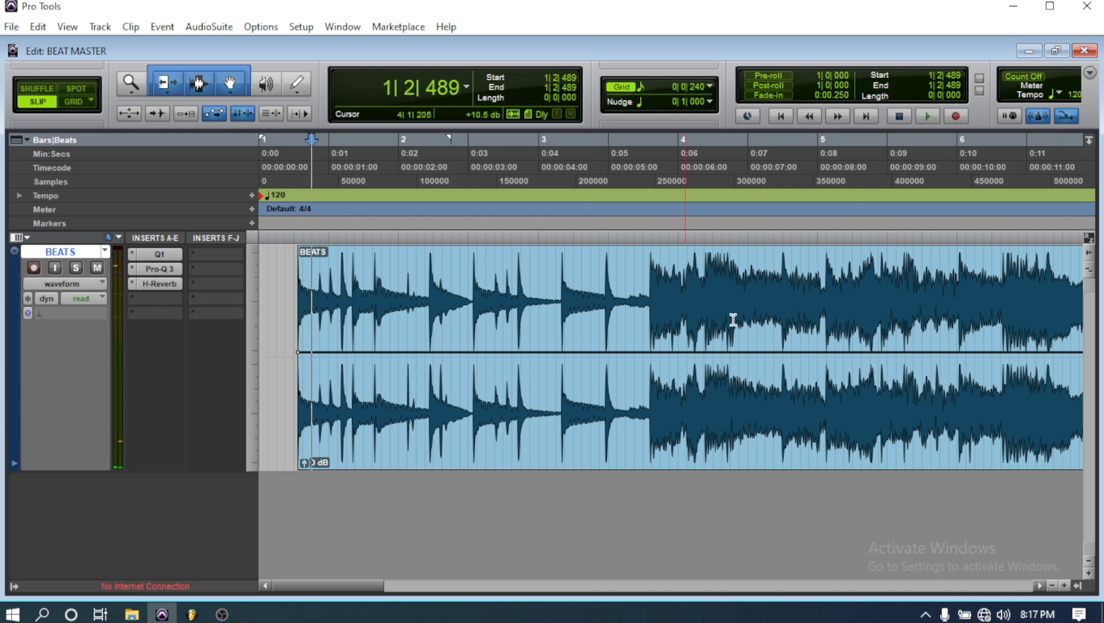
Load the multichannel SSLComp (stereo) in the BEATS track's fourth insert slot and start playback.
click(153, 299)
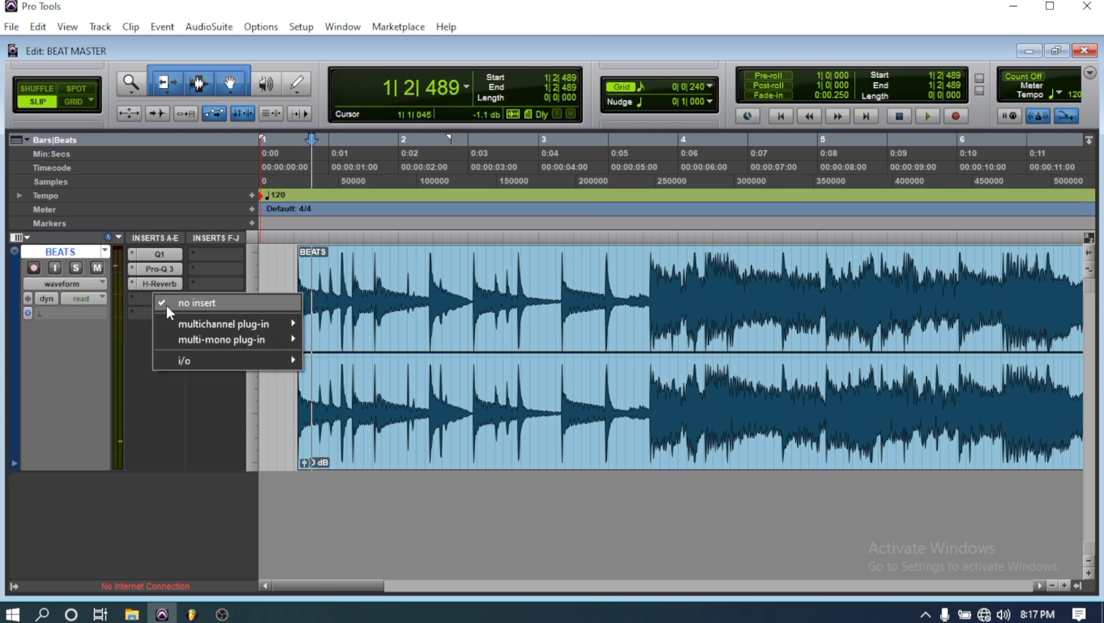
mouse_move(198, 324)
mouse_move(345, 344)
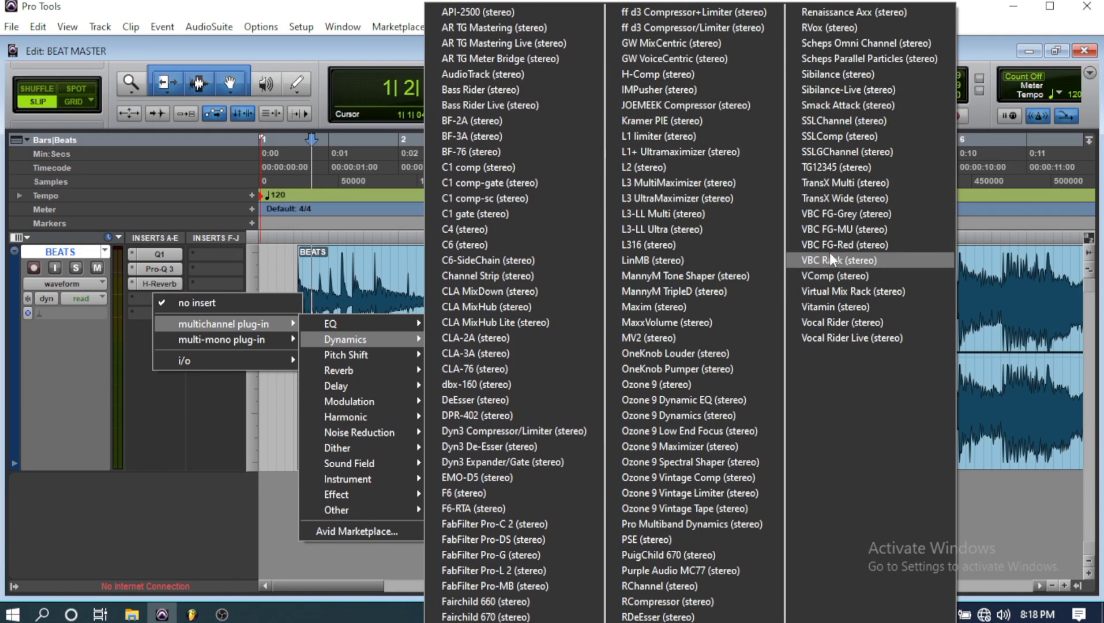
click(830, 138)
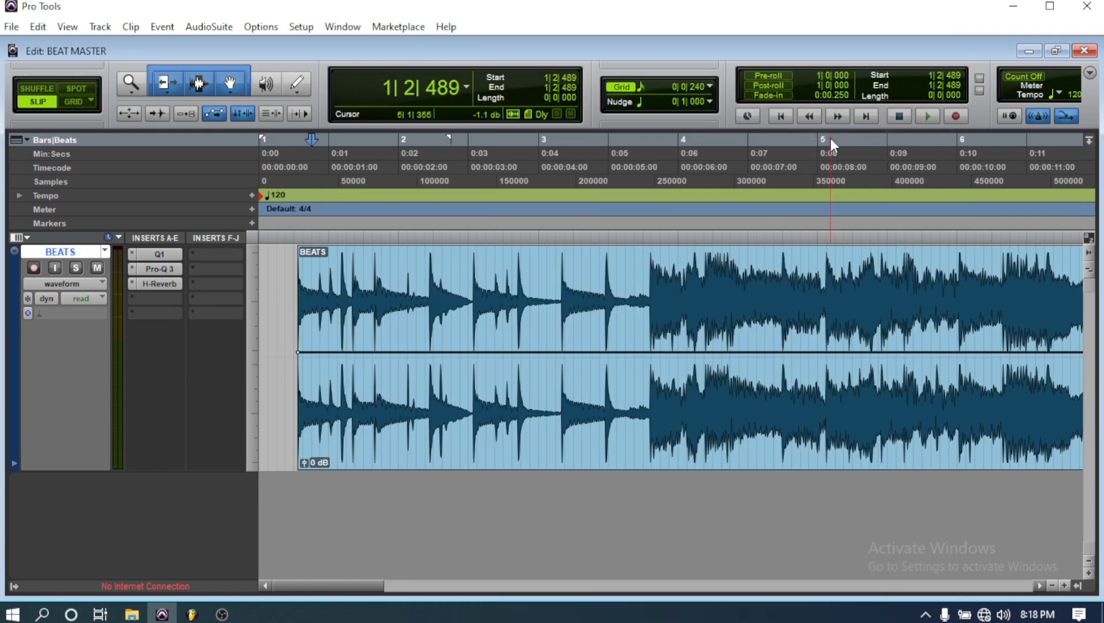
key(space)
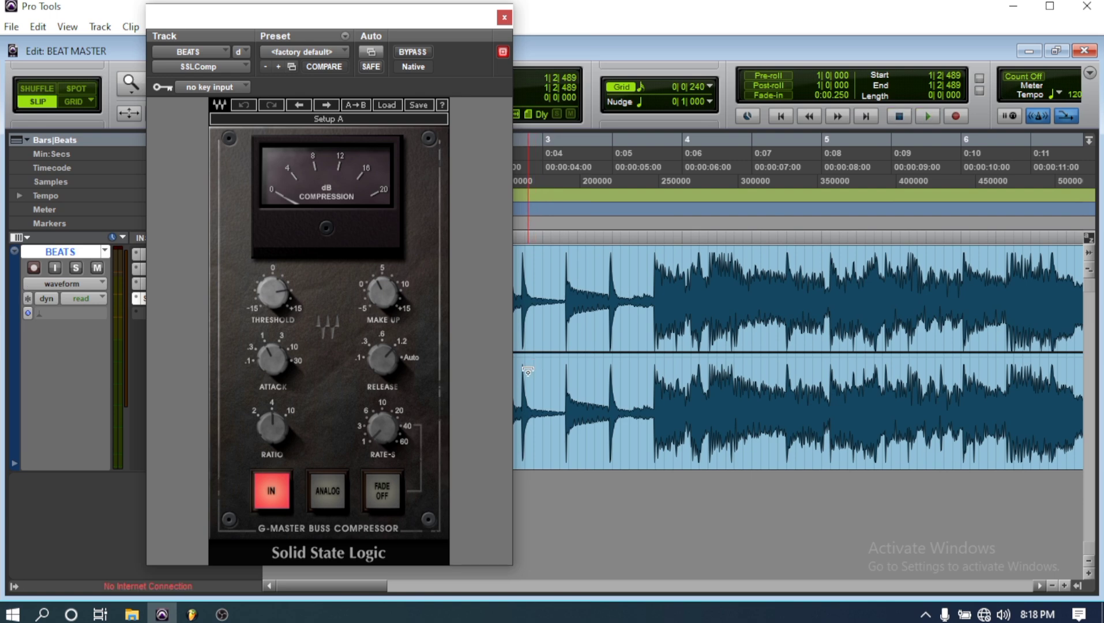
key(space)
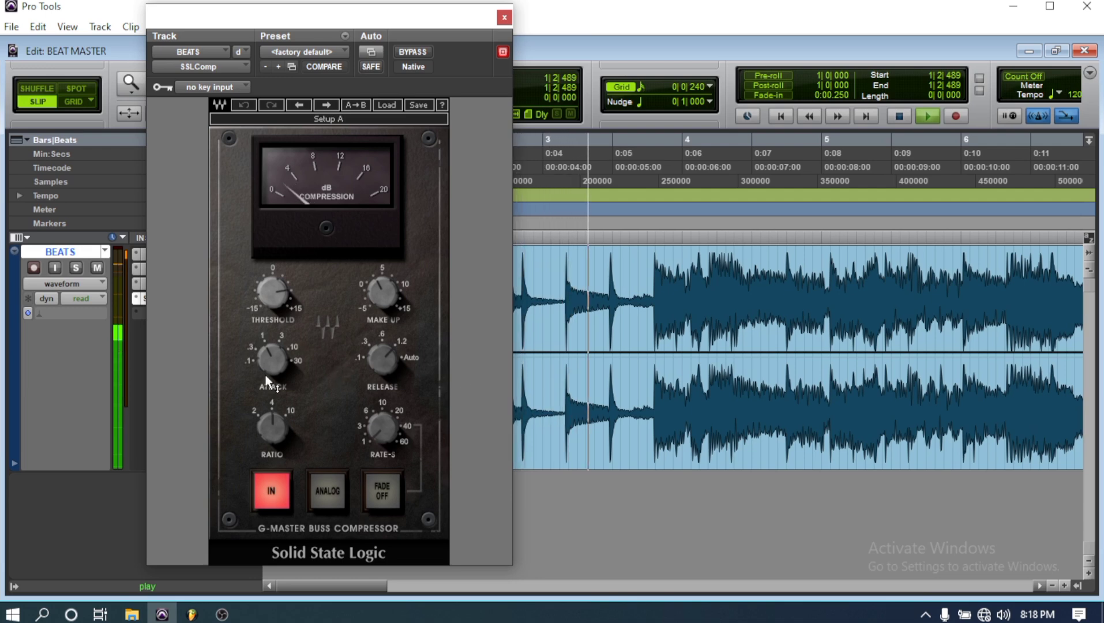
Apply the Mastering factory preset to the SSLComp.
mouse_move(271, 358)
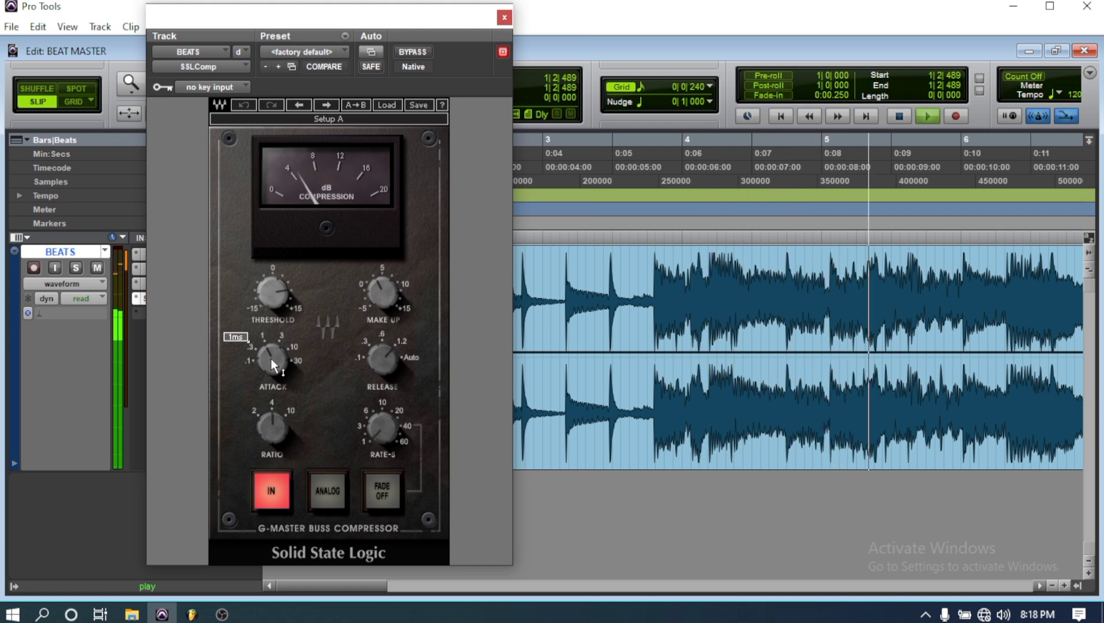
click(391, 102)
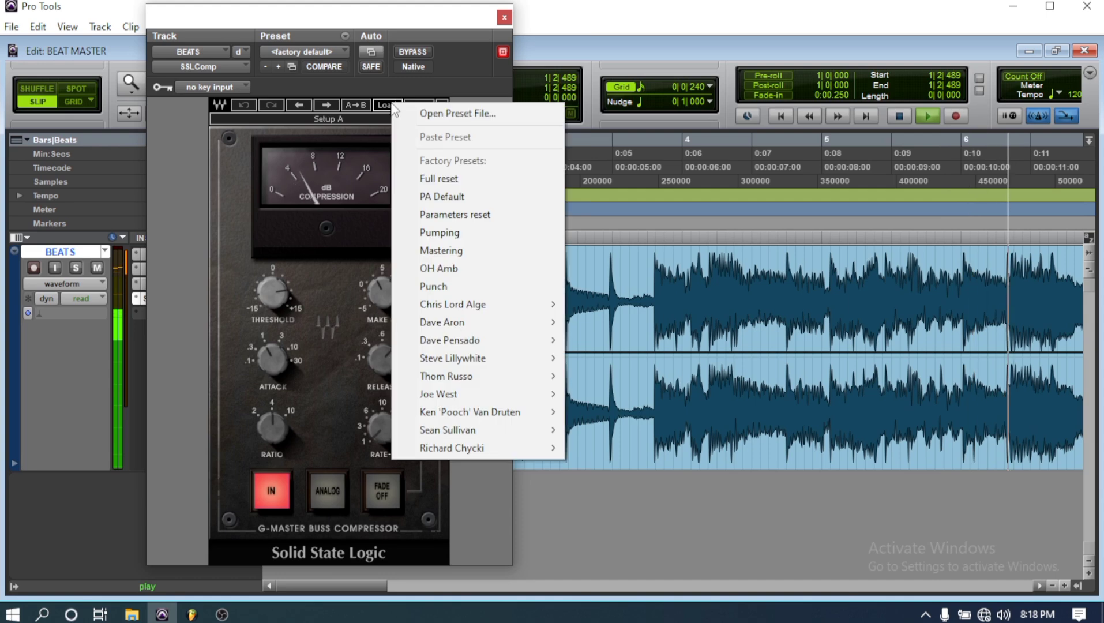
click(461, 251)
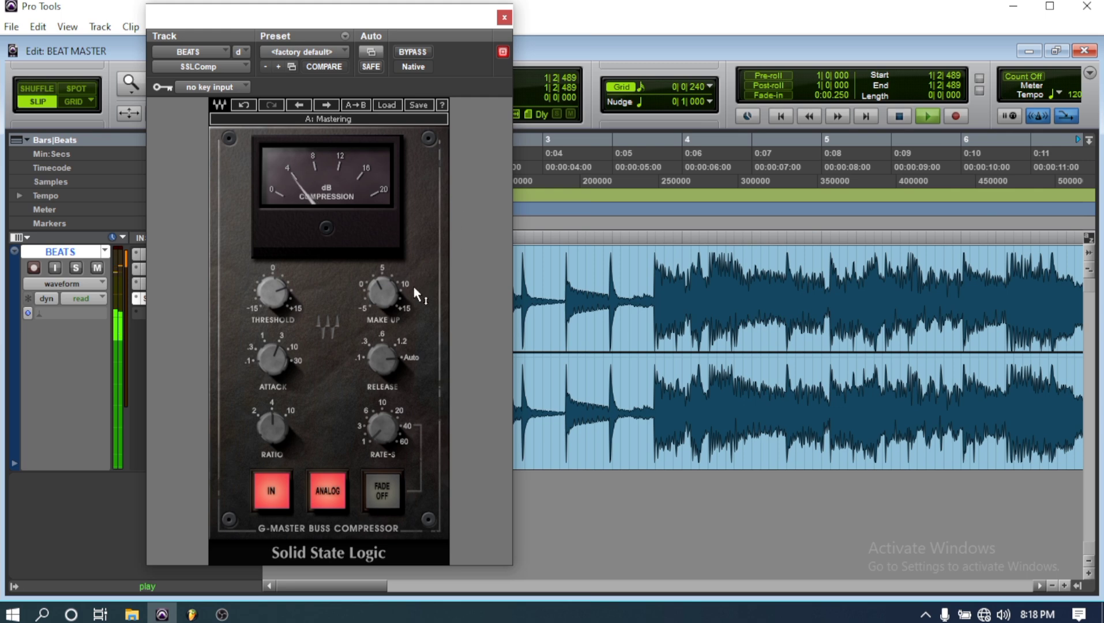
Raise the SSLComp's Make Up to about 3.6, fine-tune its Threshold, and close the compressor.
drag(382, 283, 382, 289)
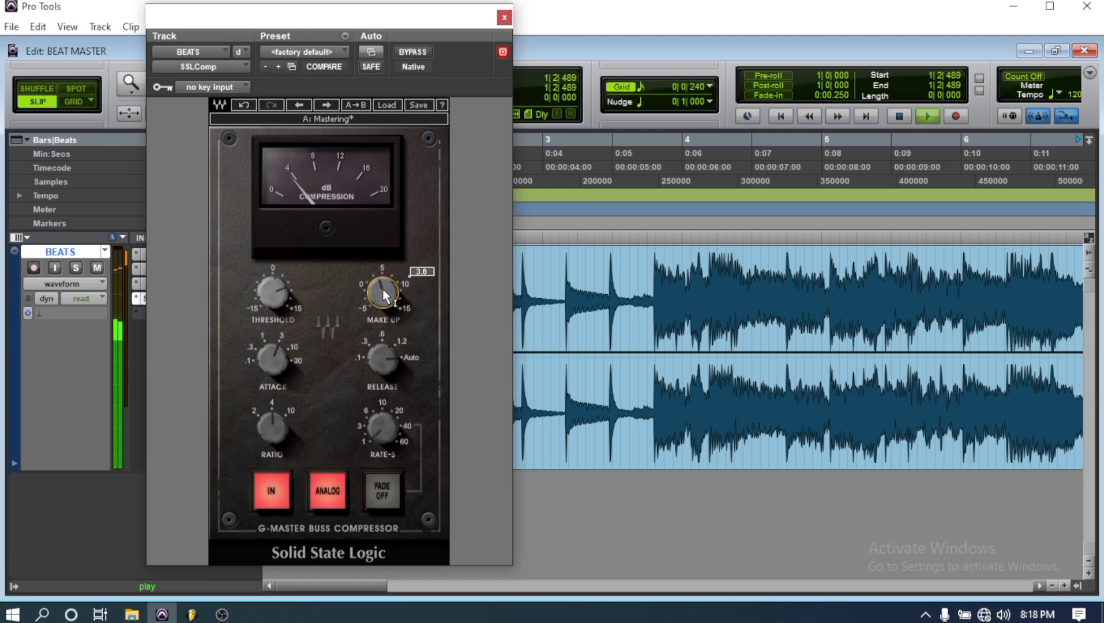
scroll(382, 289, up, 3)
mouse_move(385, 364)
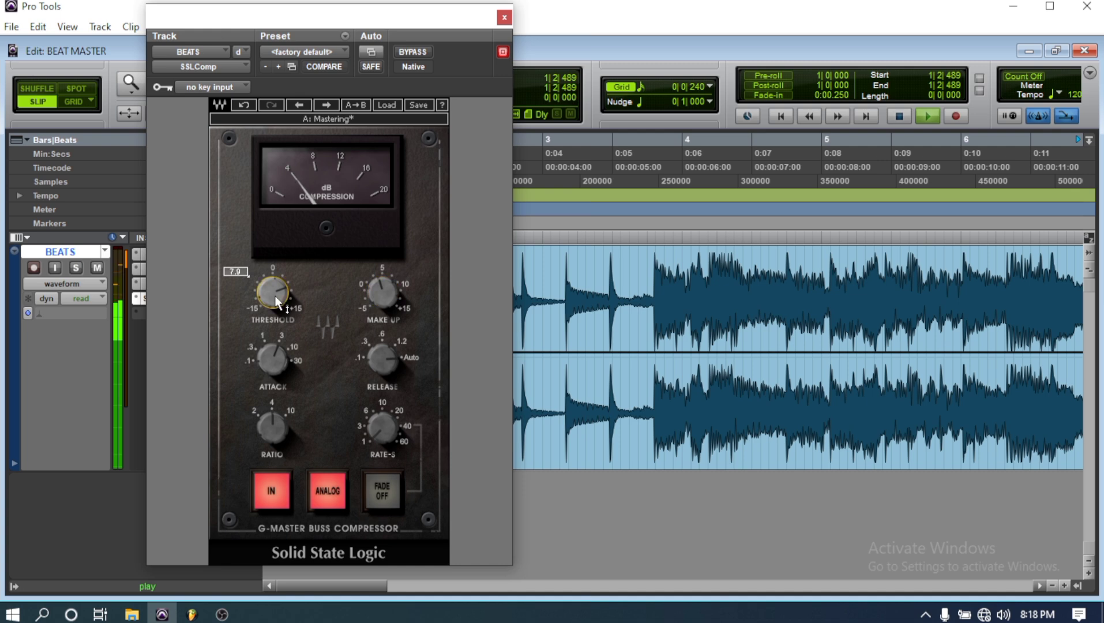
drag(274, 295, 275, 303)
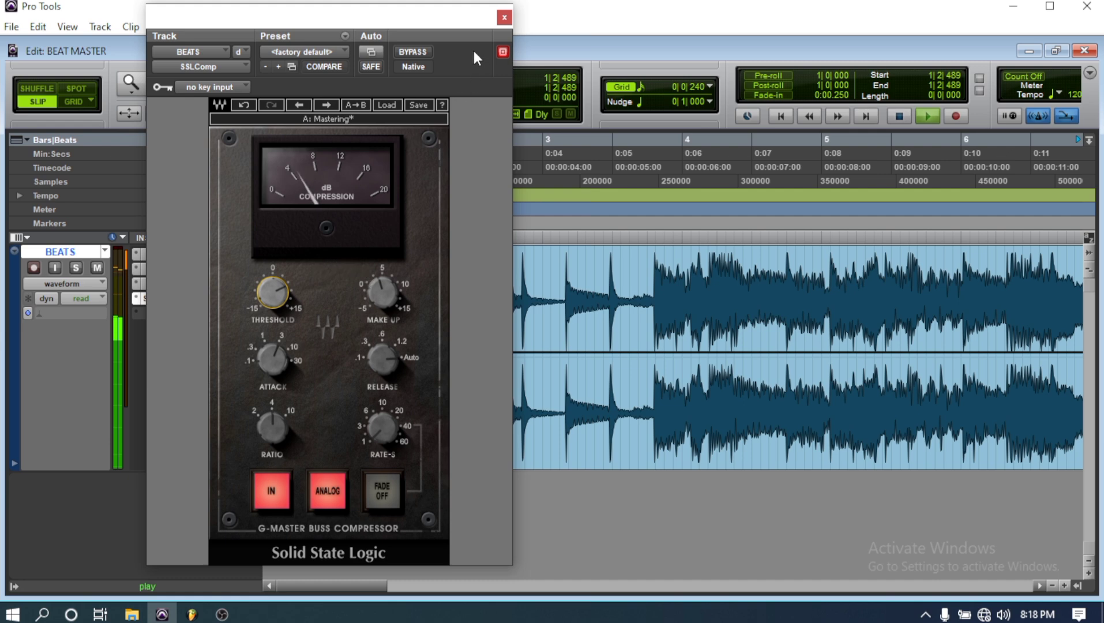
click(504, 18)
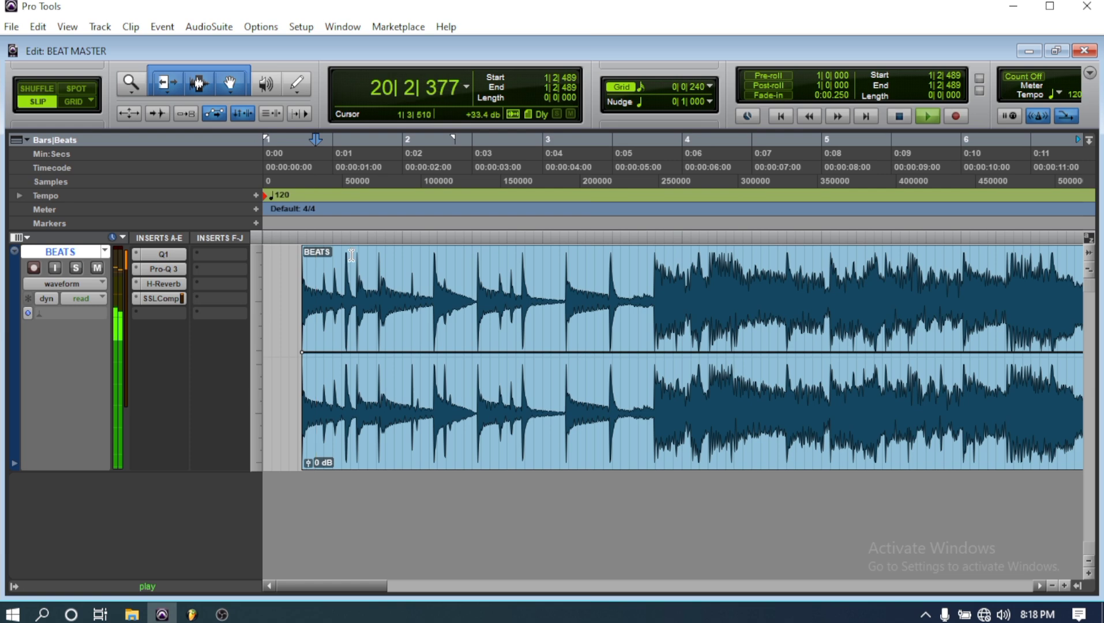
Bypass the SSLComp and move it down to the BEATS track's fifth insert slot.
right_click(166, 299)
click(192, 302)
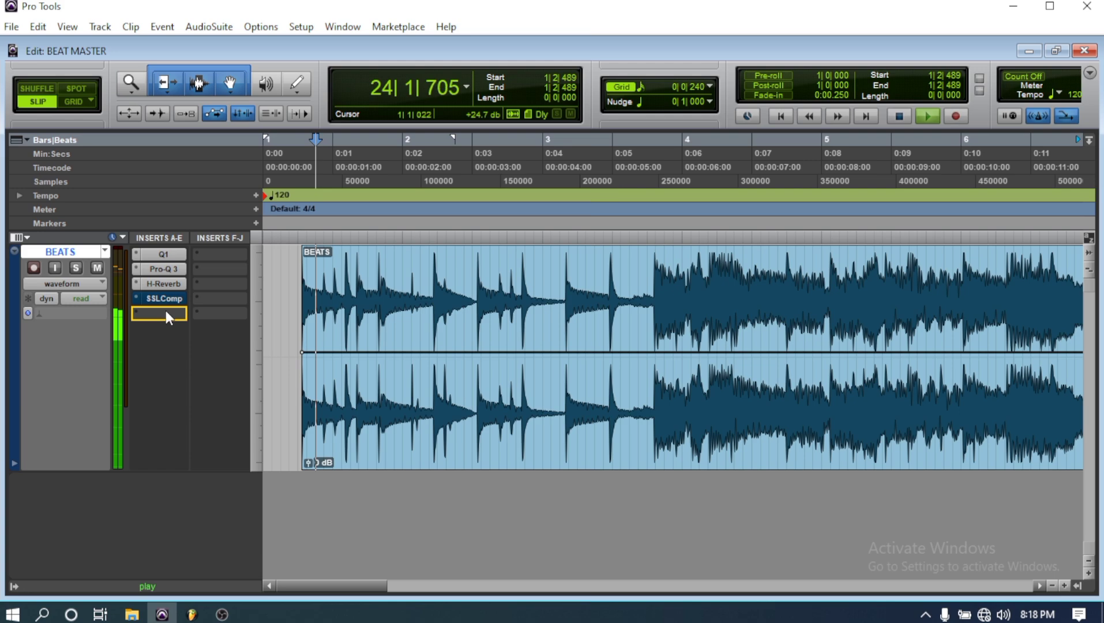
drag(164, 298, 166, 312)
Load the multichannel L3 MultiMaximizer (stereo) in the BEATS track's vacated fourth insert slot.
click(164, 298)
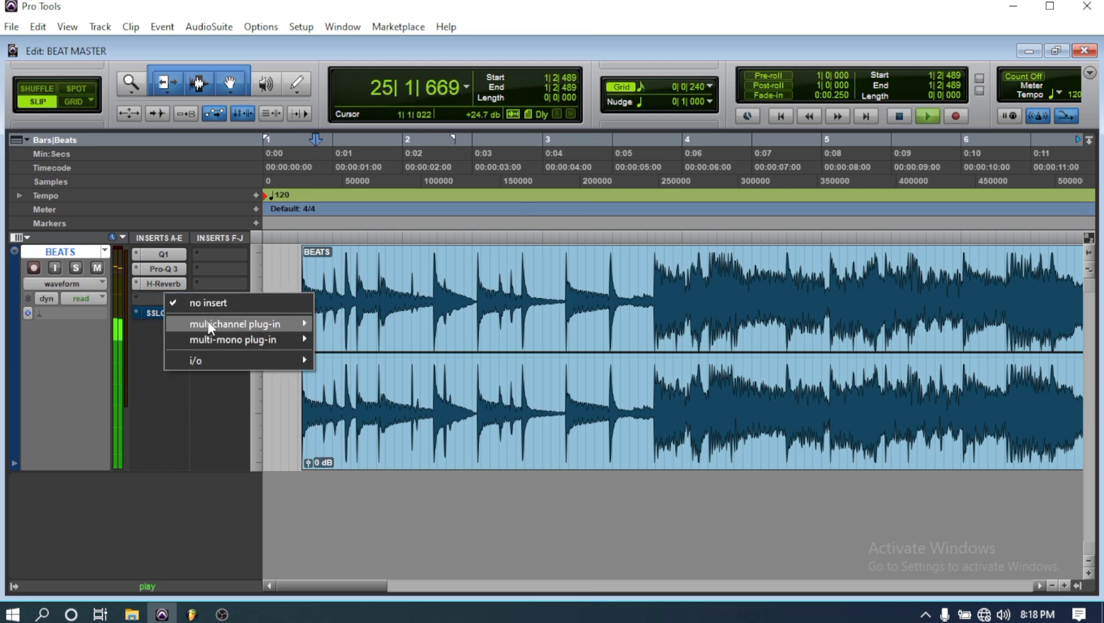
mouse_move(207, 321)
mouse_move(362, 339)
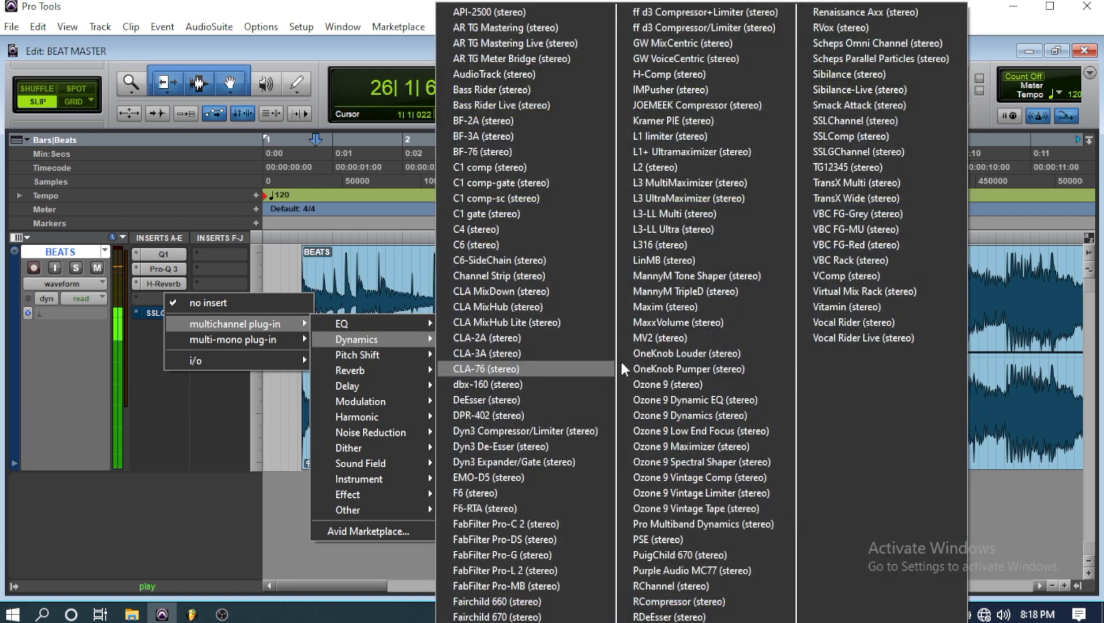
click(648, 187)
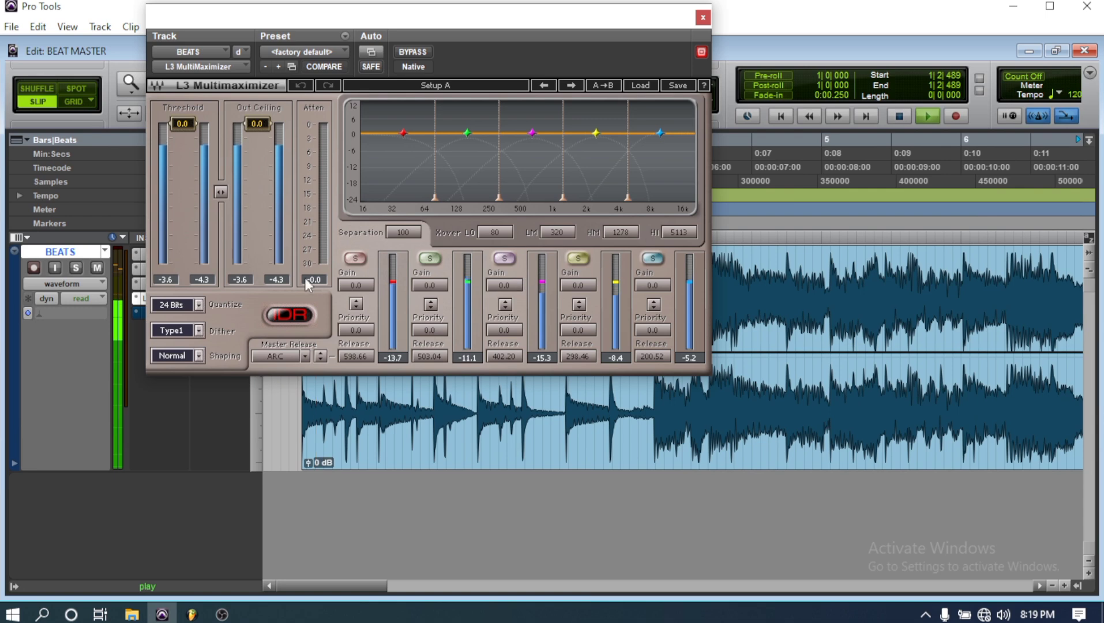
Set the L3 MultiMaximizer's Threshold to -3.0 and its Out Ceiling to -0.2.
drag(221, 193, 221, 204)
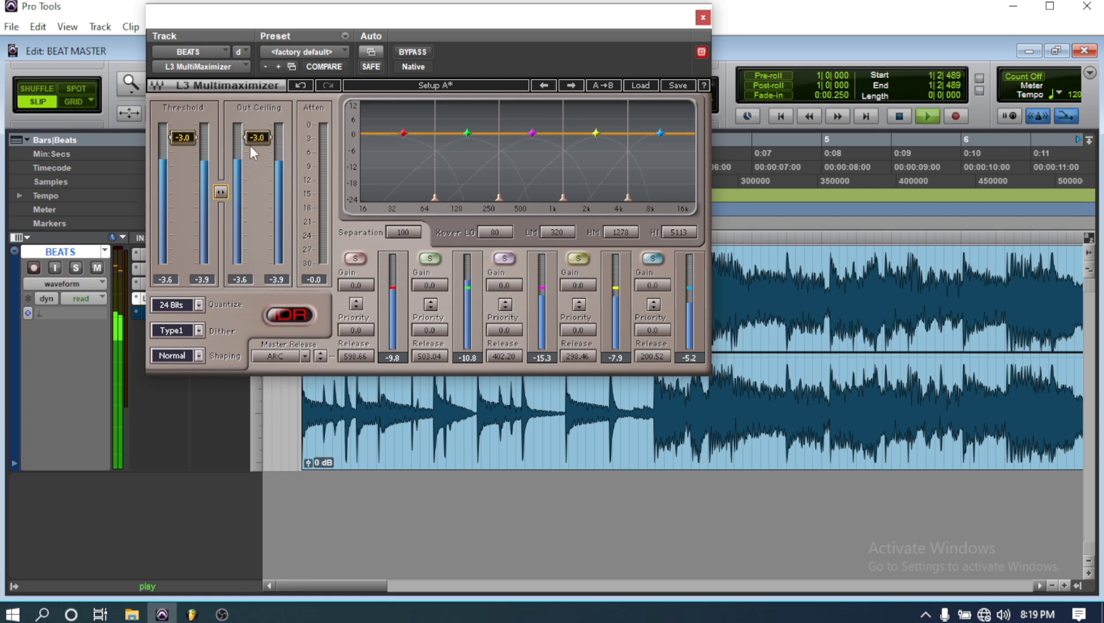
mouse_move(253, 139)
mouse_down()
mouse_move(252, 129)
mouse_move(253, 138)
mouse_up()
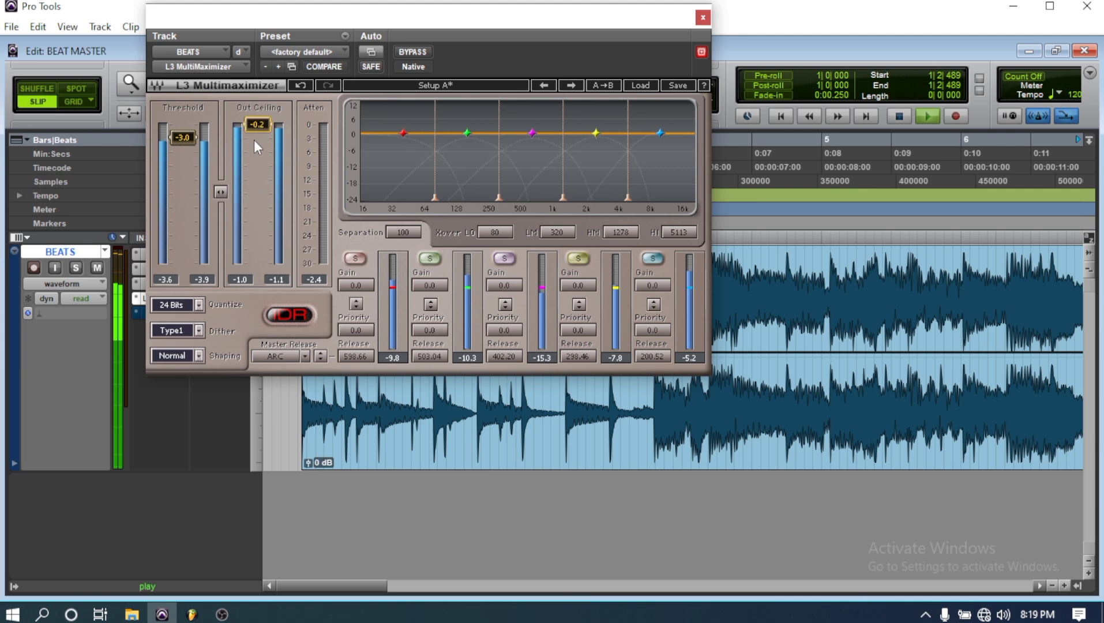
Lower the L3's low-mid band gain to about -4.1 and its low band gain to about -1.2, closing the plug-in and stopping playback.
drag(467, 133, 464, 146)
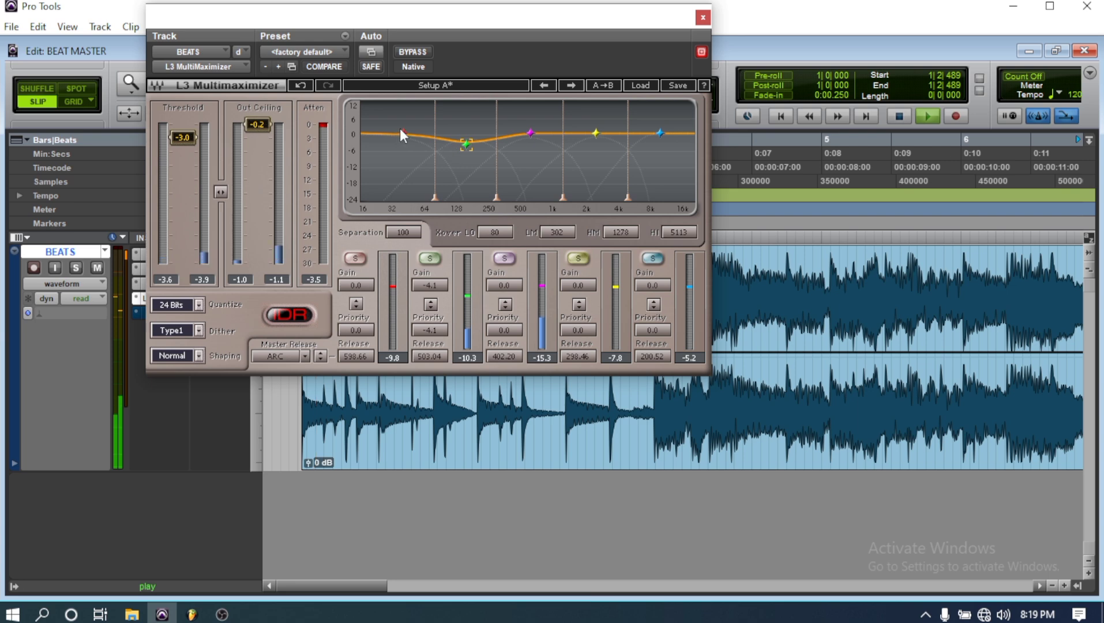
drag(403, 132, 405, 136)
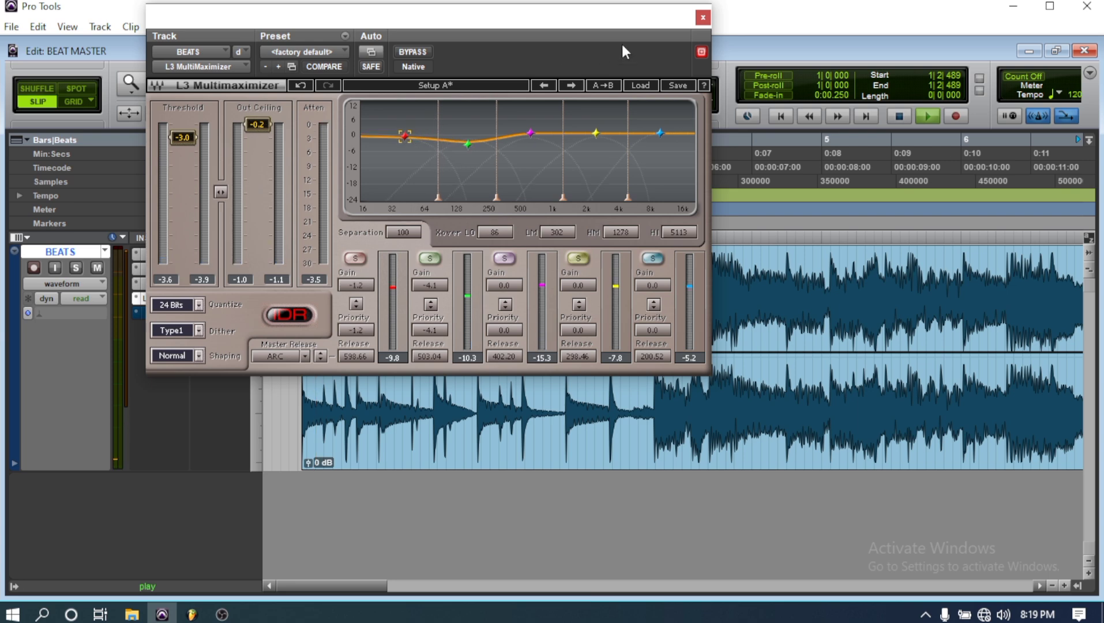
click(703, 18)
key(space)
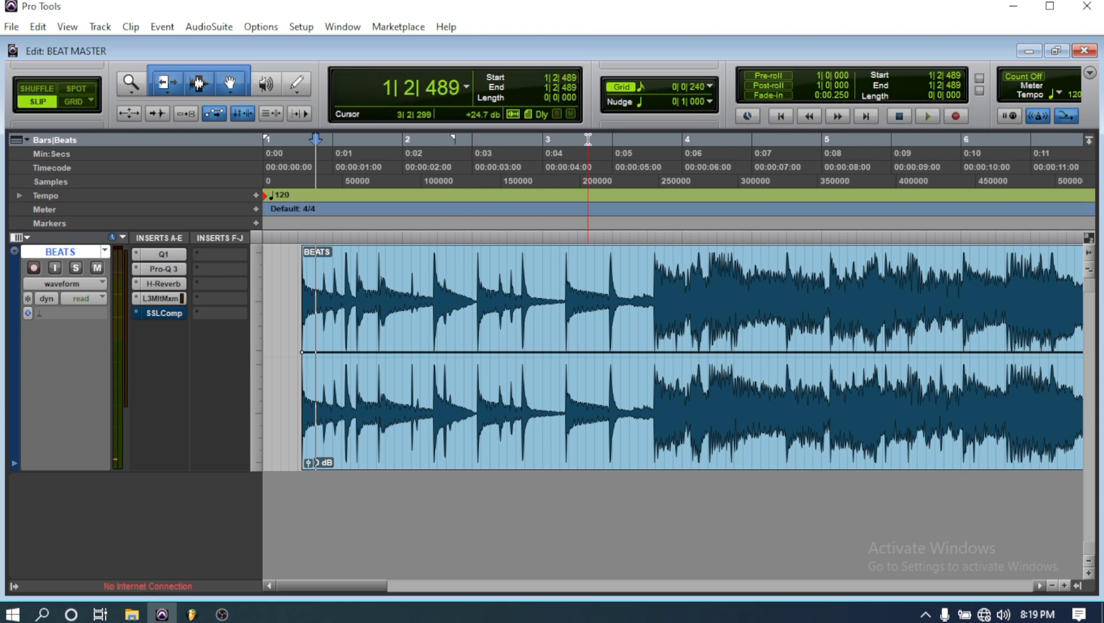
Play the track and check the L3 MultiMaximizer's meters and band settings.
key(space)
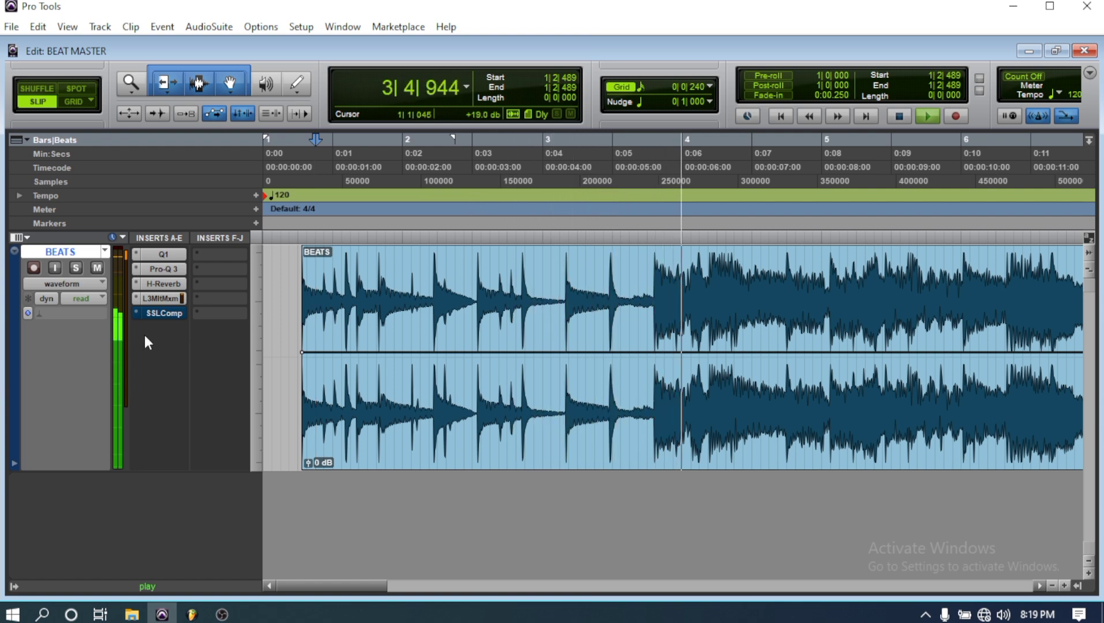
click(167, 299)
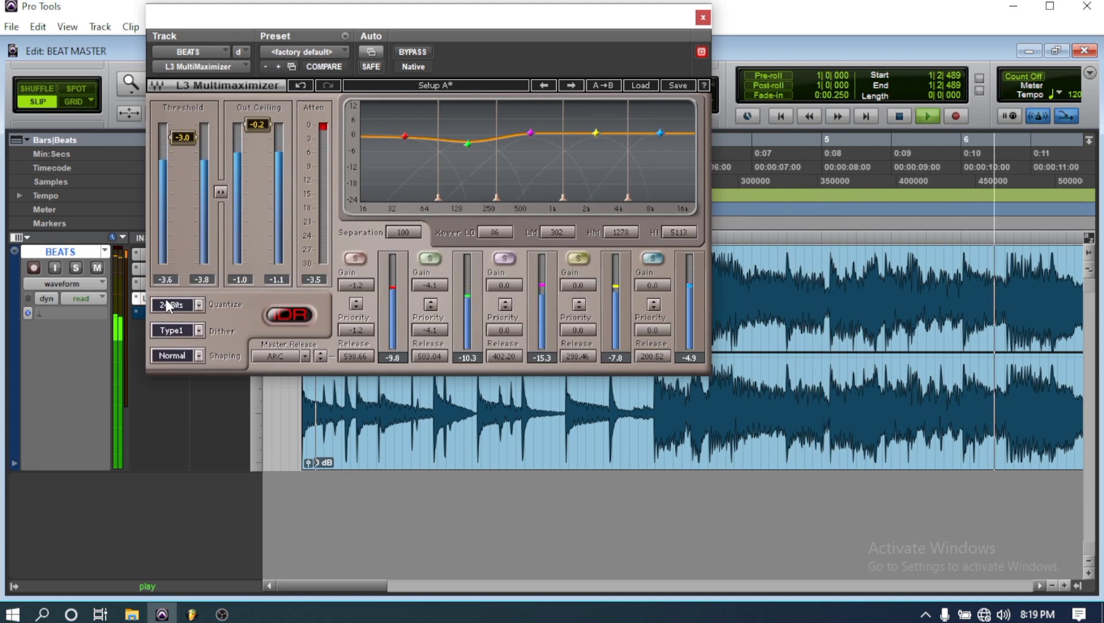
click(703, 17)
right_click(159, 313)
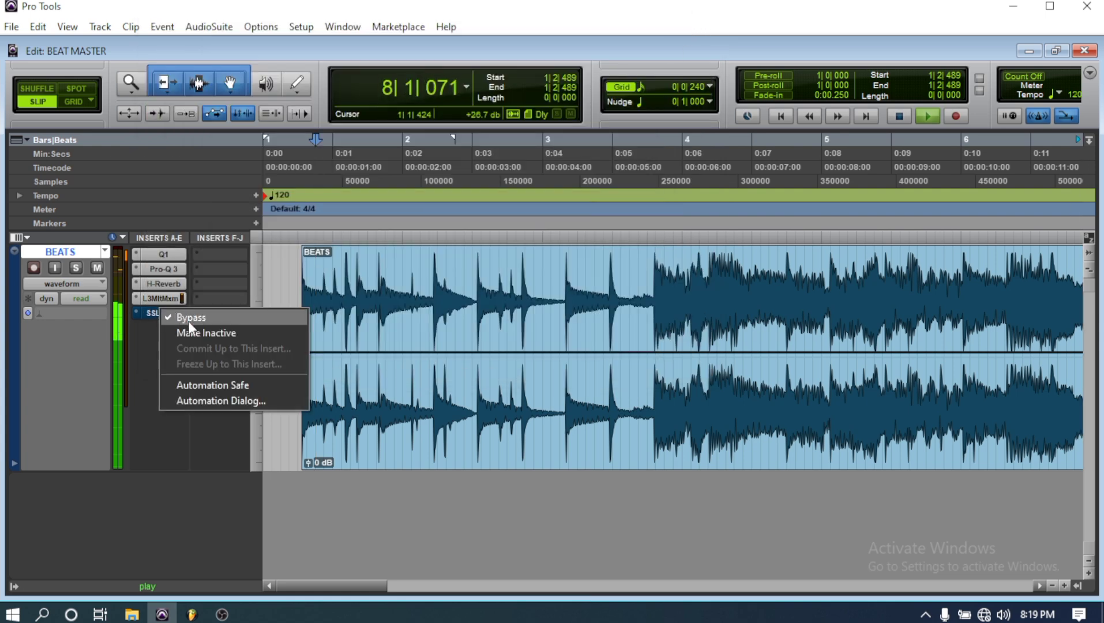
click(192, 332)
right_click(167, 312)
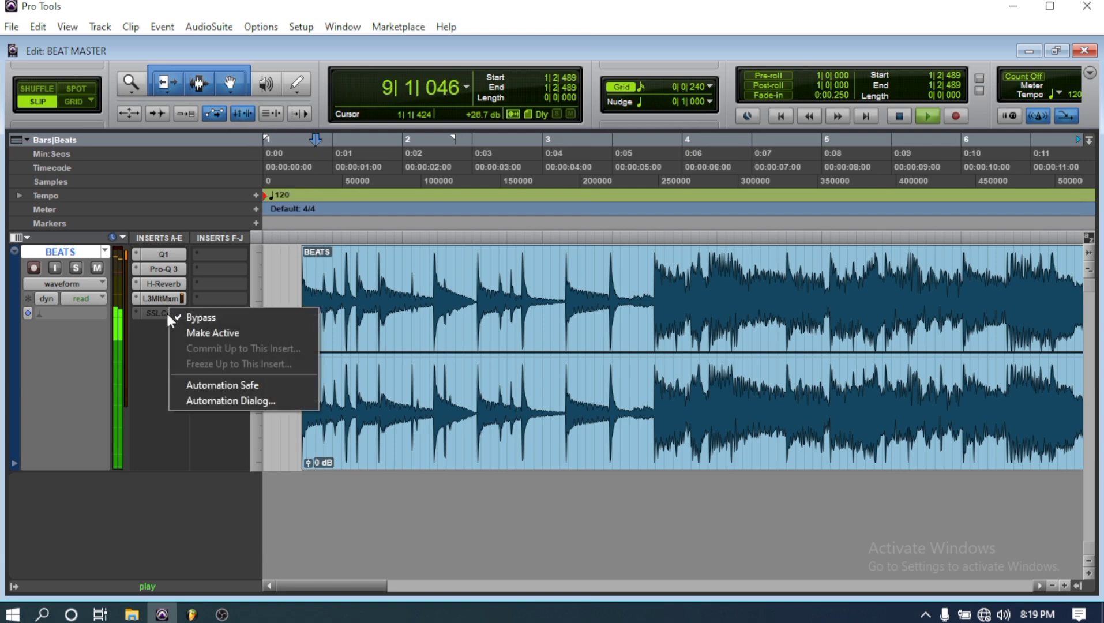
click(189, 333)
Take the SSLComp in the fifth insert slot out of bypass and save the session.
right_click(165, 312)
click(188, 318)
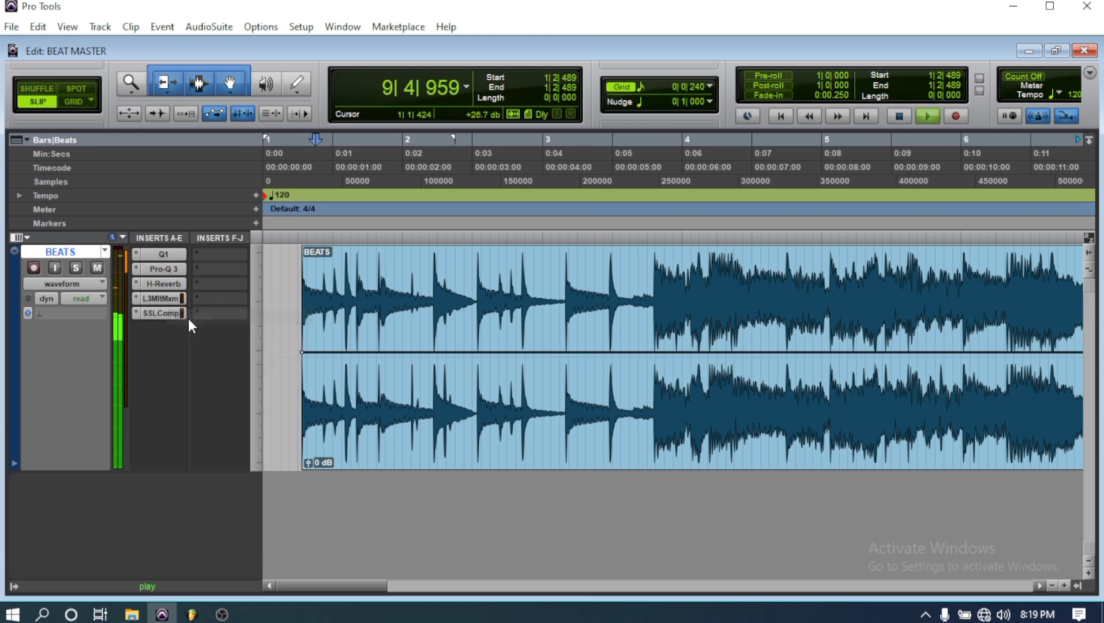
click(12, 27)
click(34, 127)
Stop playback, load the multichannel CLA-2A (stereo) in the BEATS track's sixth insert slot, and play the track through it.
key(space)
click(202, 254)
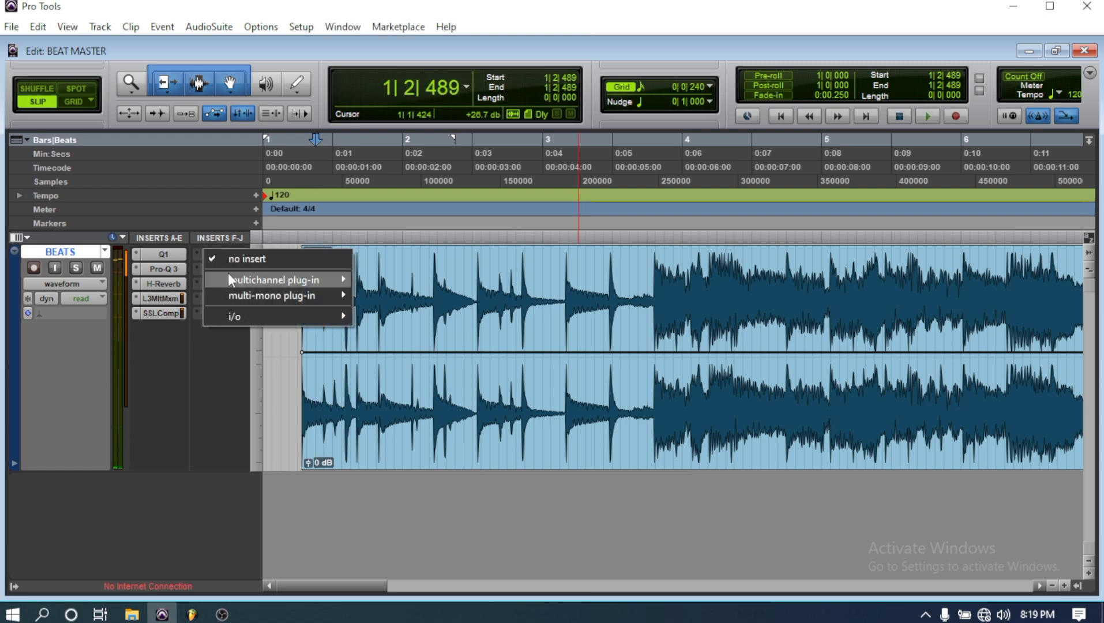
mouse_move(228, 278)
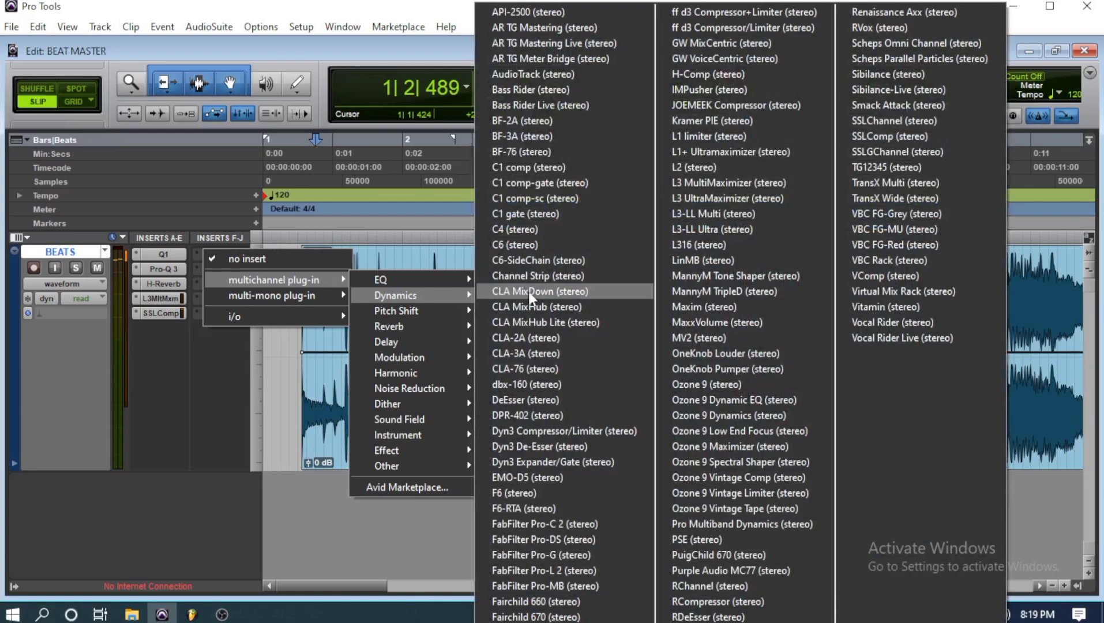
click(551, 339)
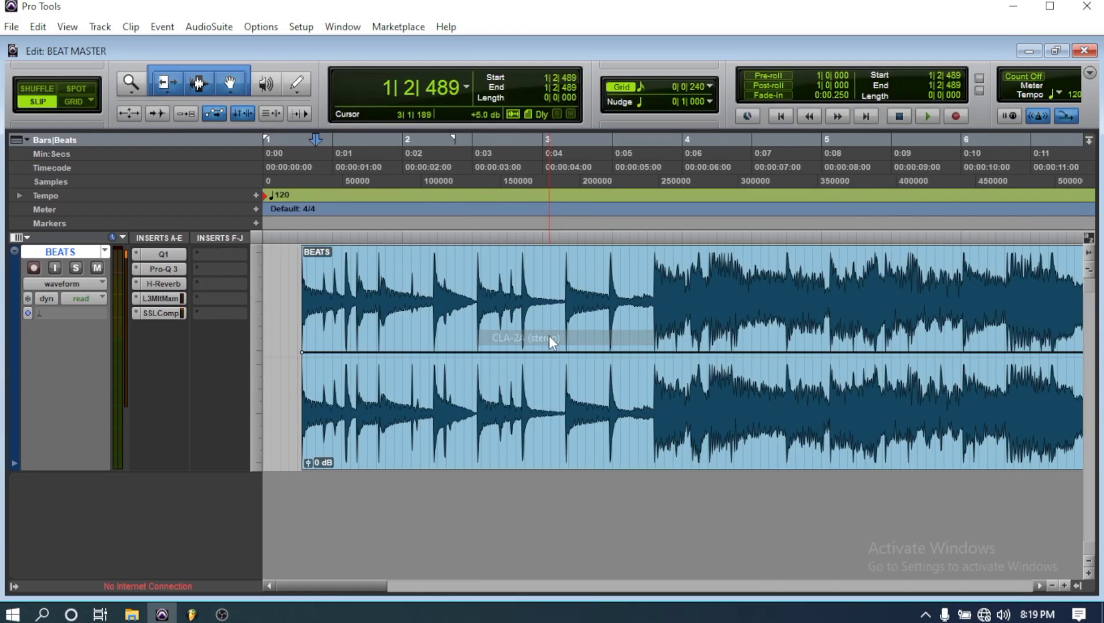
key(space)
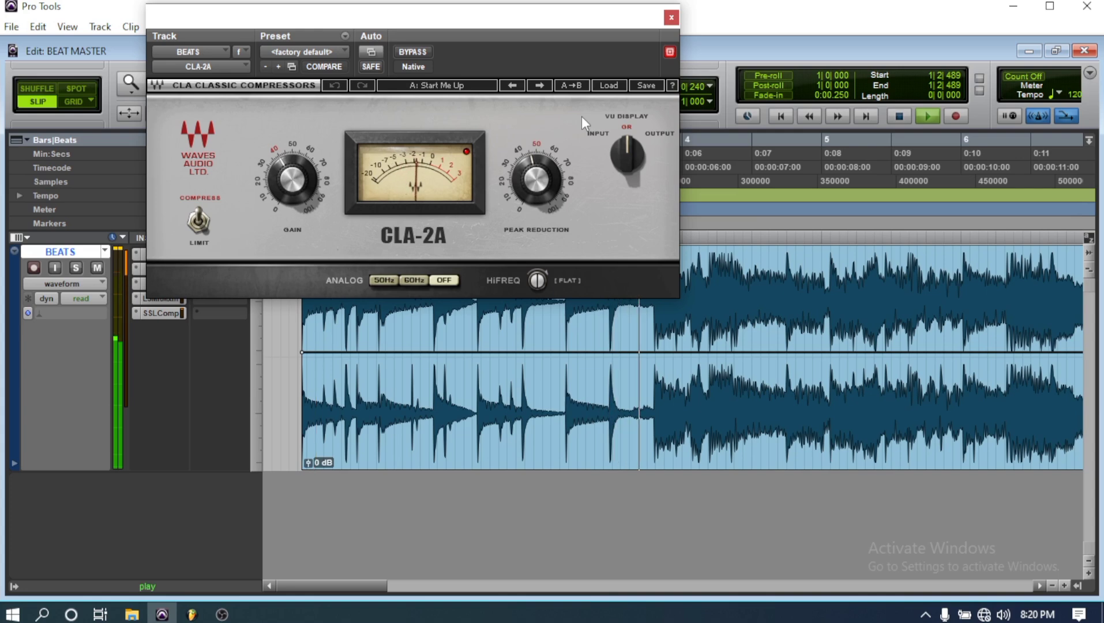
Switch the CLA-2A from compress to limit mode and set its analog option to 60Hz.
click(608, 90)
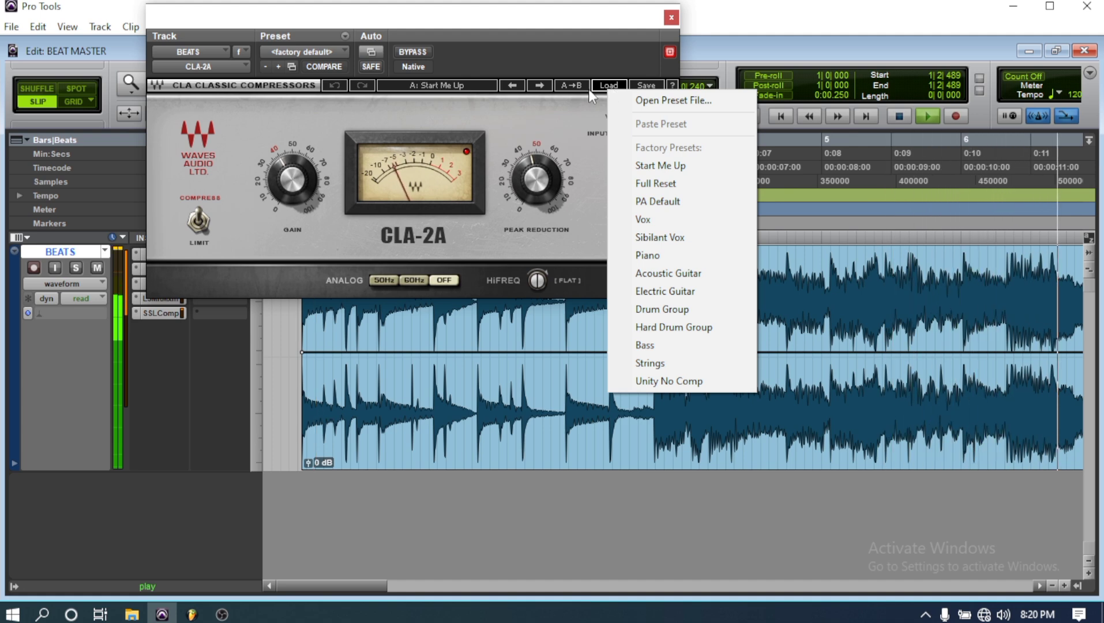
click(552, 31)
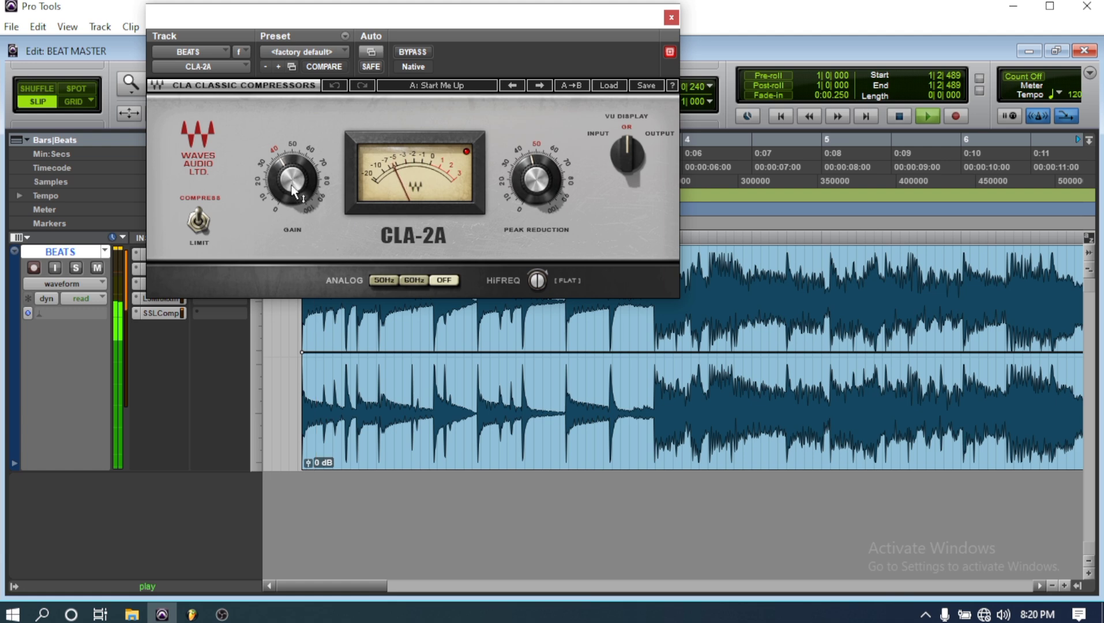
click(198, 225)
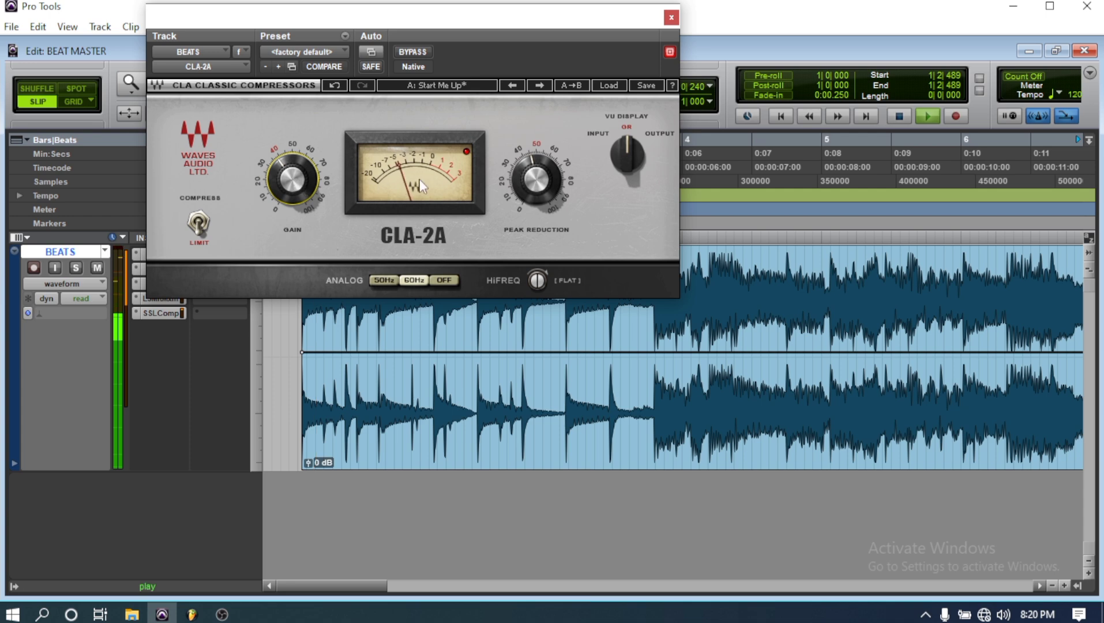
Lower the CLA-2A's peak reduction to about 33.6 and turn its gain down to between 30 and 35.
drag(543, 184, 537, 188)
drag(524, 184, 525, 188)
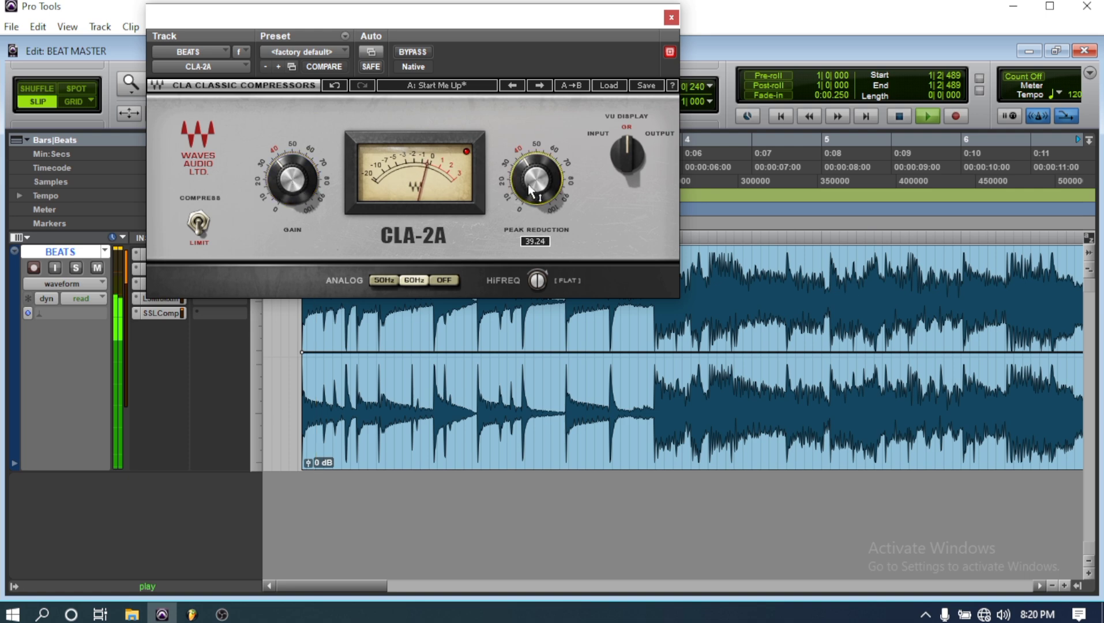
scroll(528, 184, down, 2)
click(293, 186)
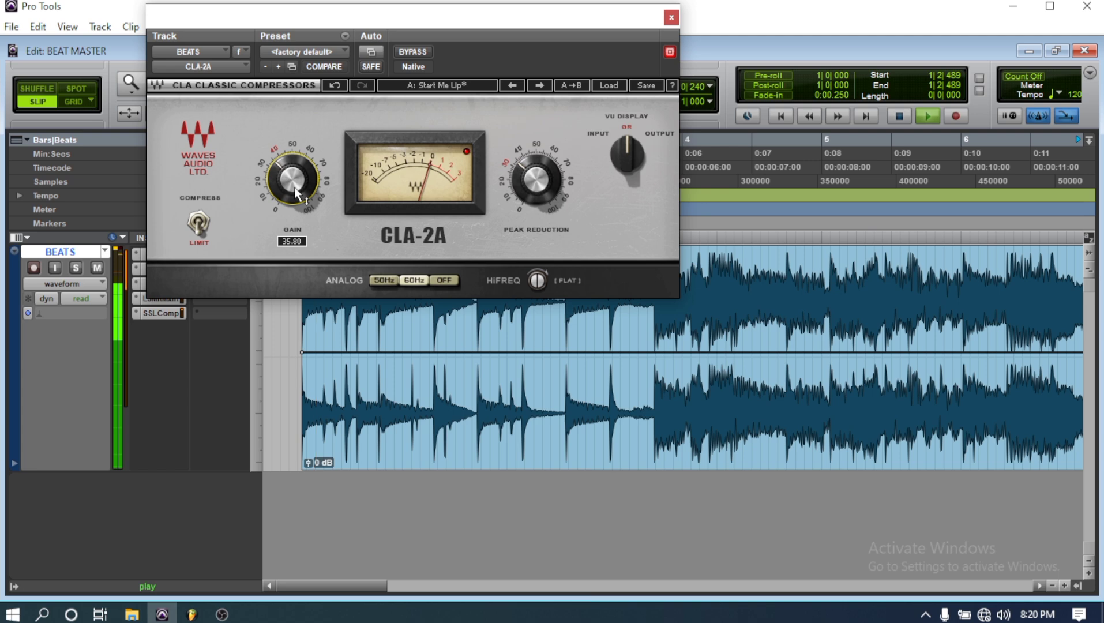
scroll(294, 190, down, 2)
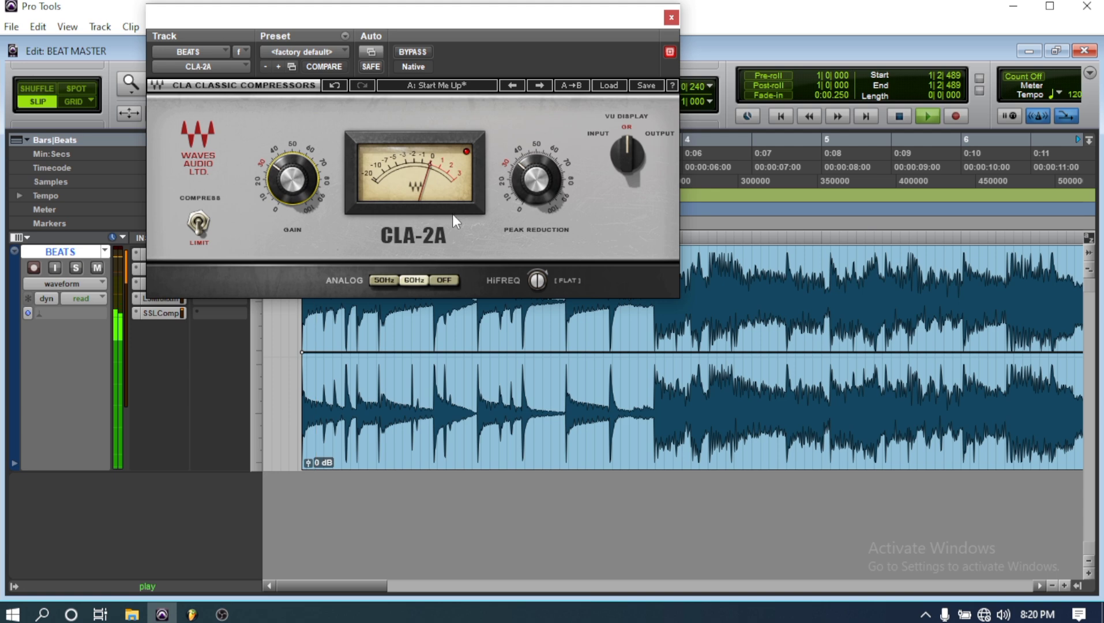
mouse_move(545, 178)
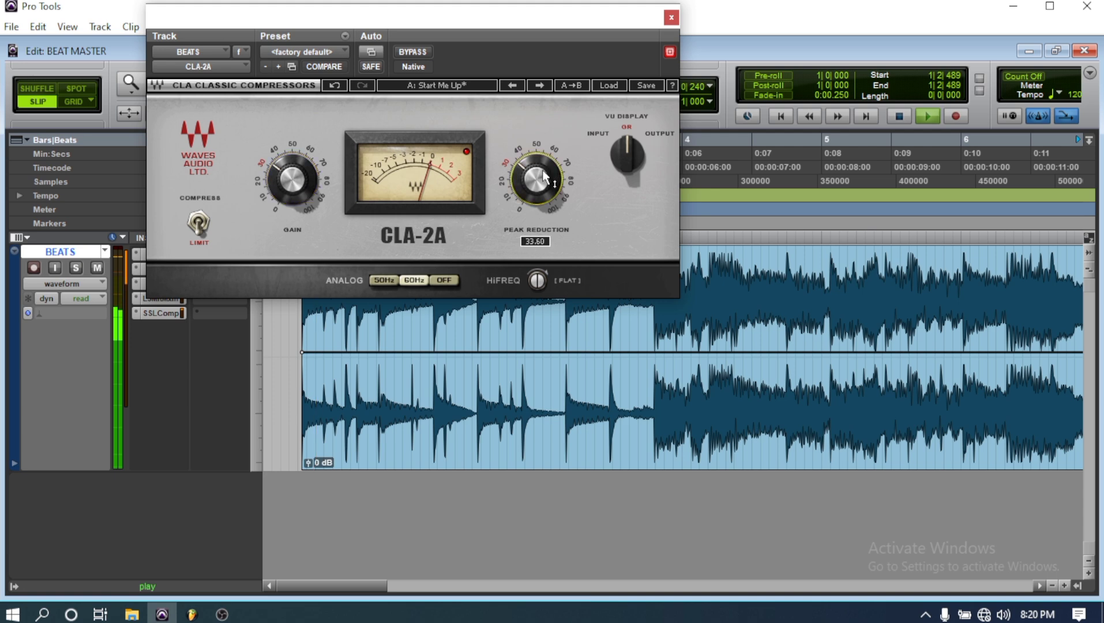
Close the CLA-2A, stop playback and save the session.
click(670, 18)
key(space)
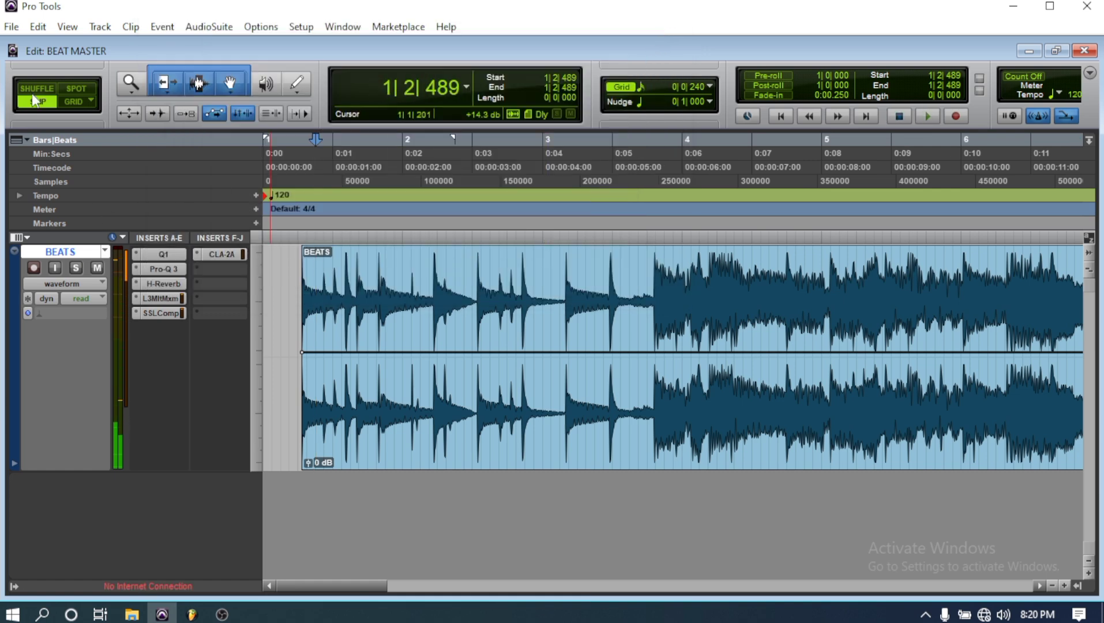
click(11, 27)
click(44, 129)
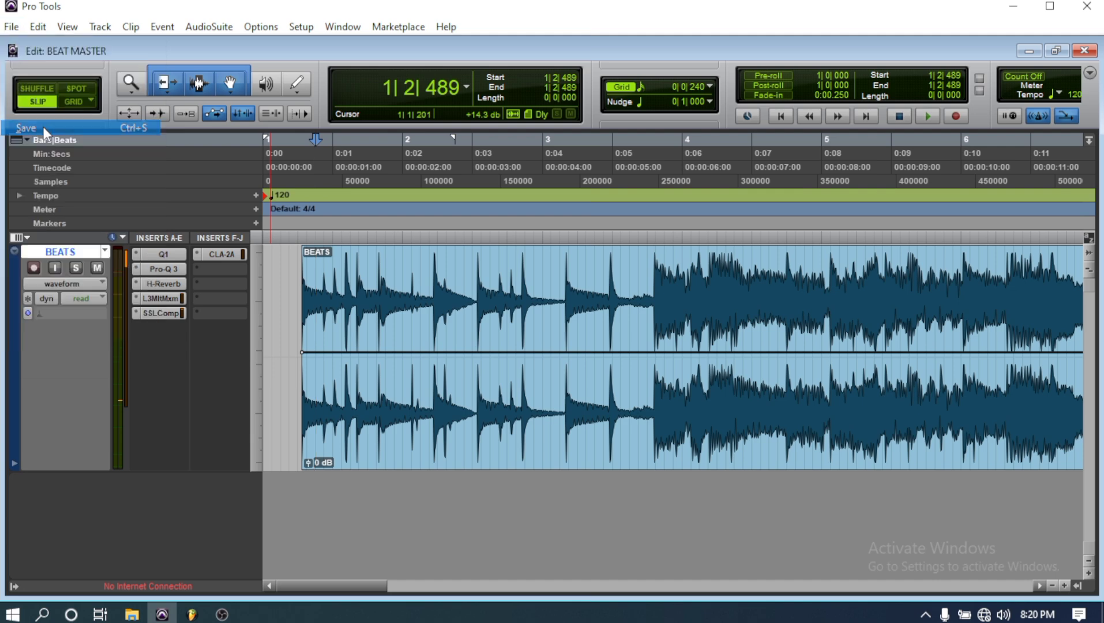
Load the multichannel L2 (stereo) limiter in the BEATS track's seventh insert slot and play the track through it.
click(221, 273)
mouse_move(299, 297)
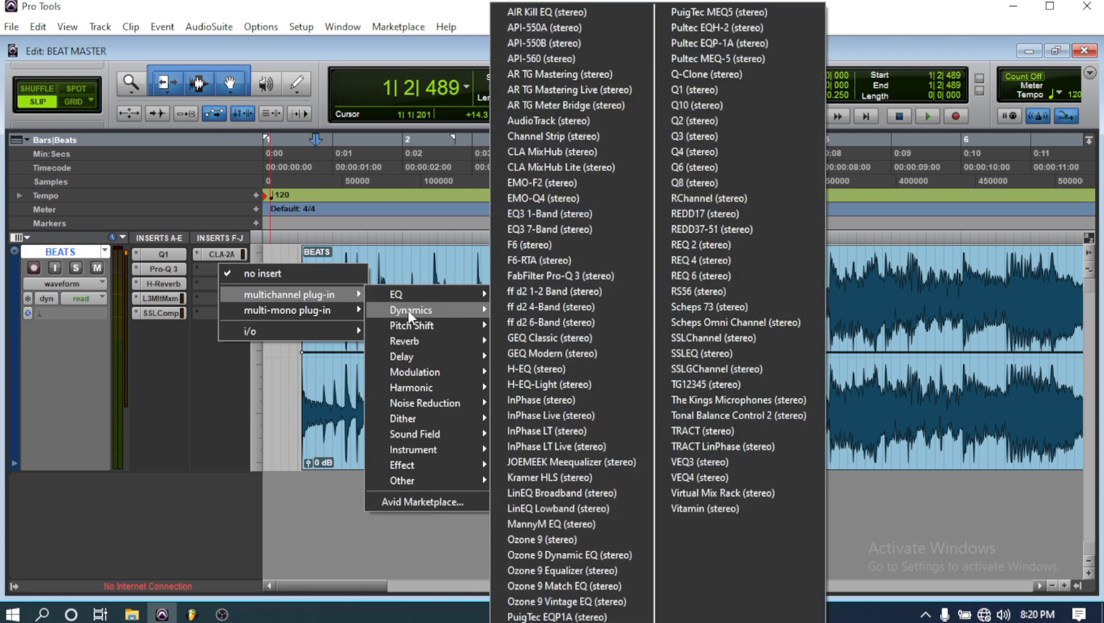
mouse_move(411, 316)
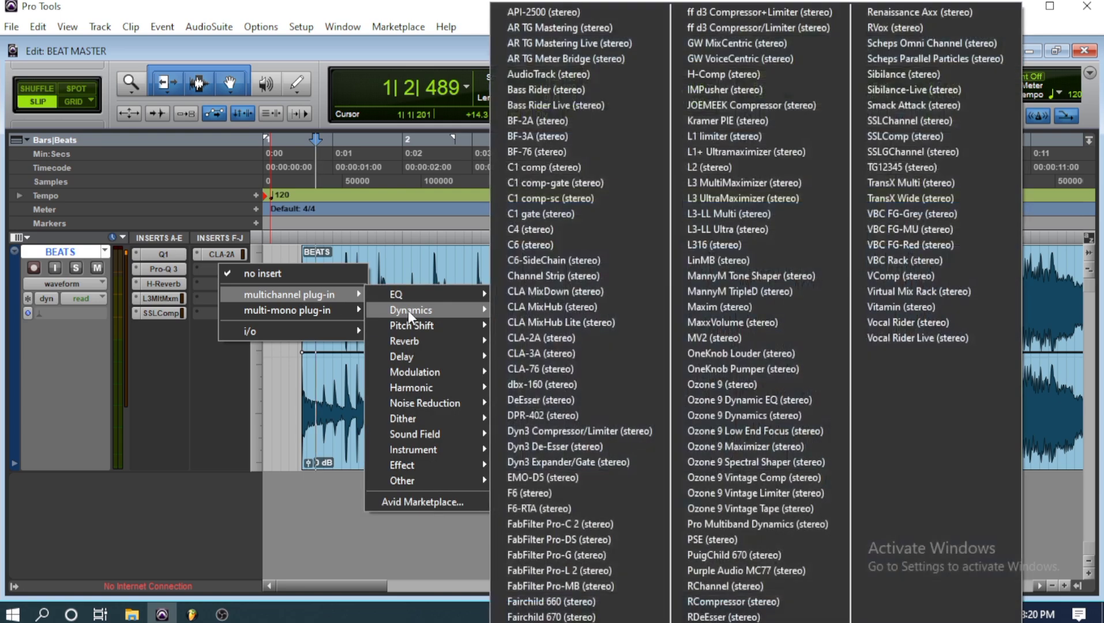
click(726, 168)
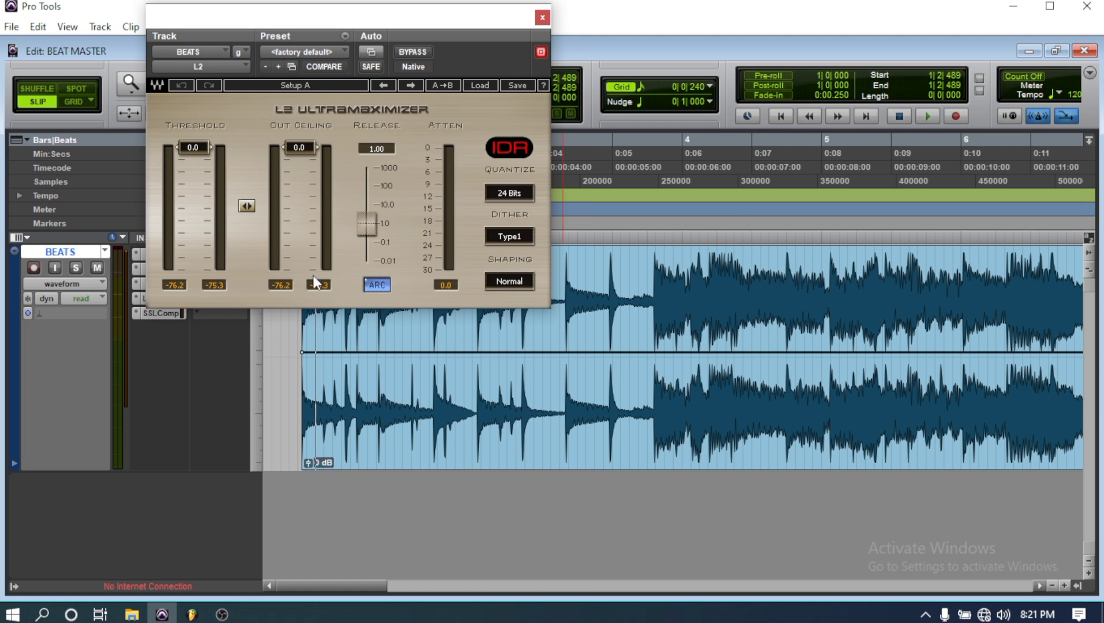
key(space)
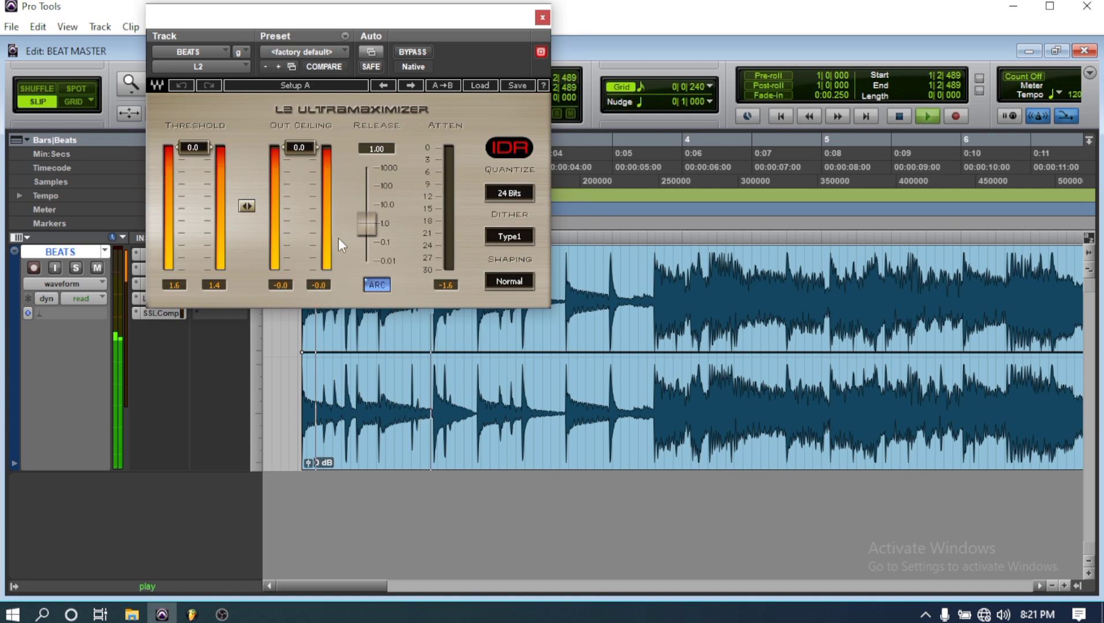
Lower the L2's threshold and output ceiling together to -6.0.
click(481, 85)
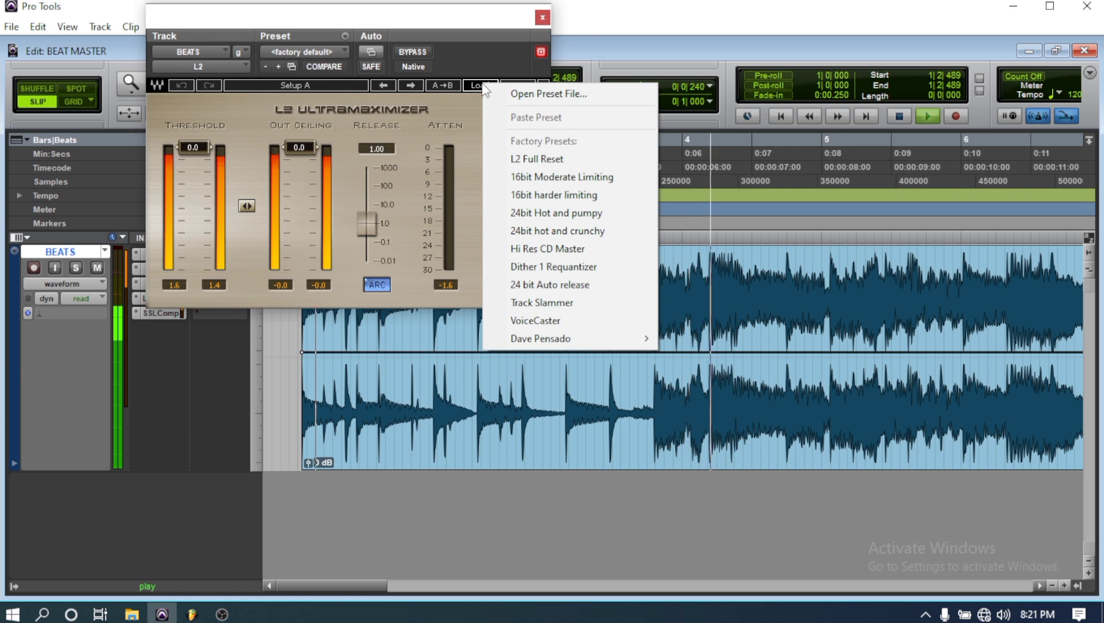
click(476, 61)
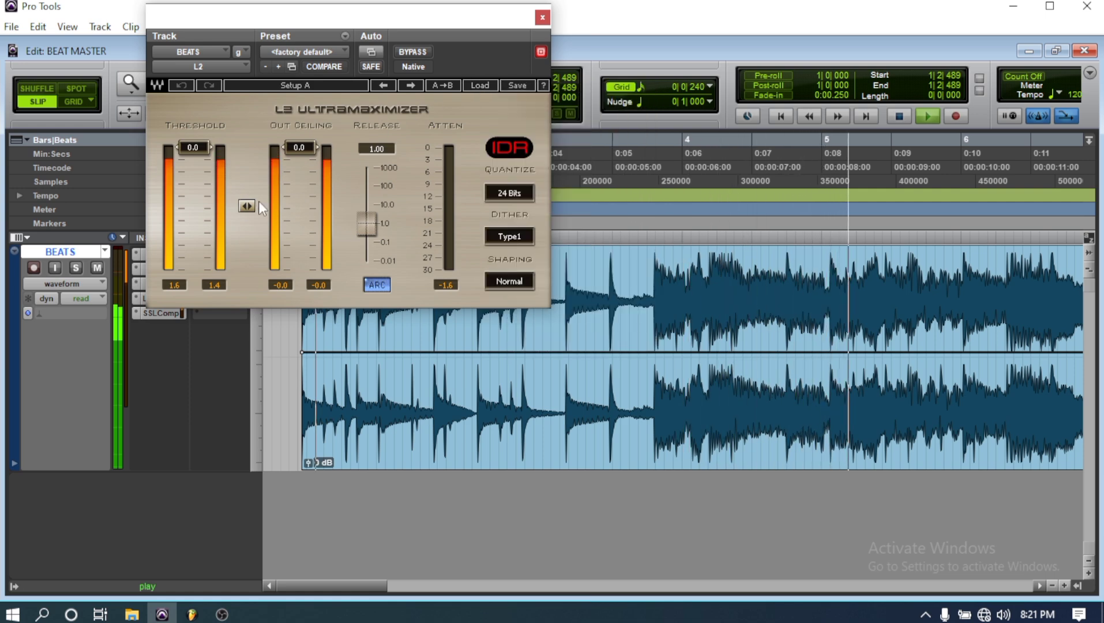
drag(245, 204, 245, 230)
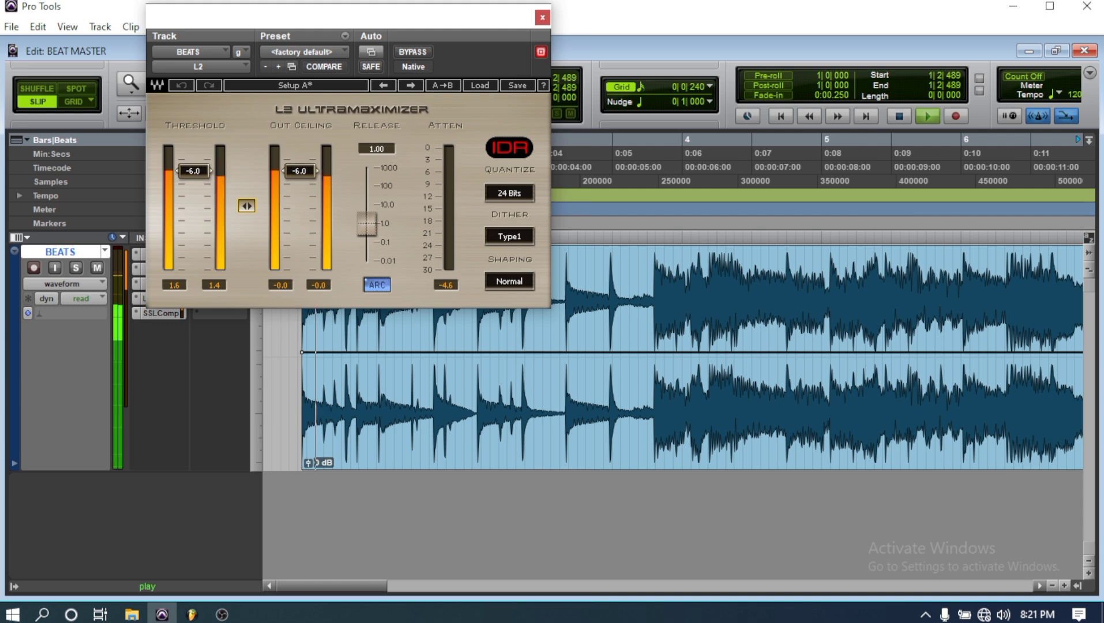
Raise only the L2's output ceiling to -0.2.
click(298, 169)
scroll(298, 169, up, 5)
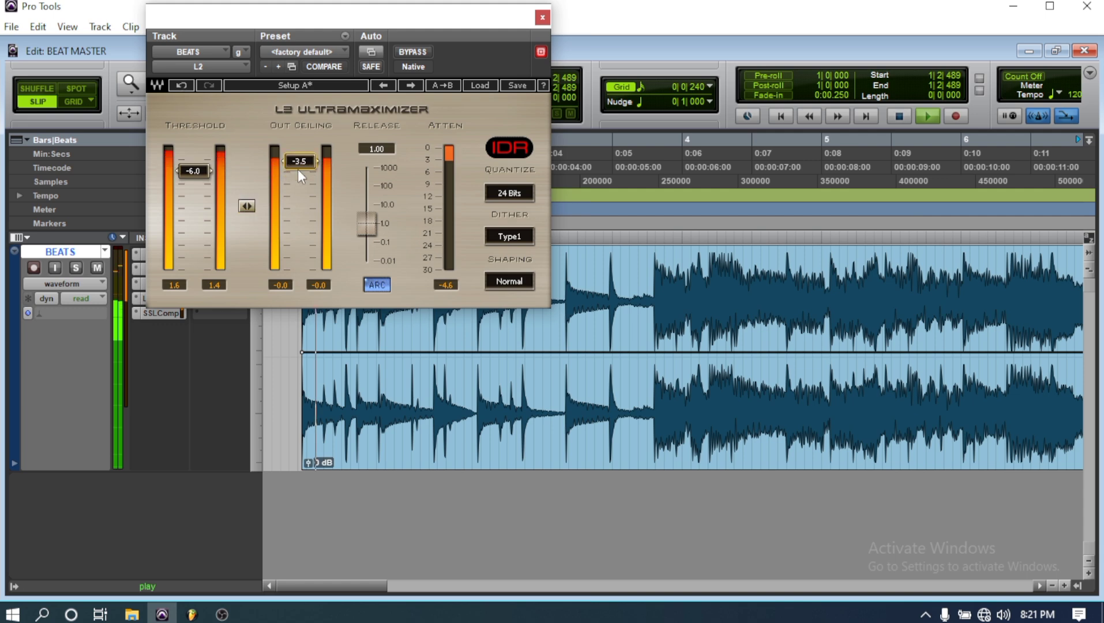
scroll(297, 169, up, 6)
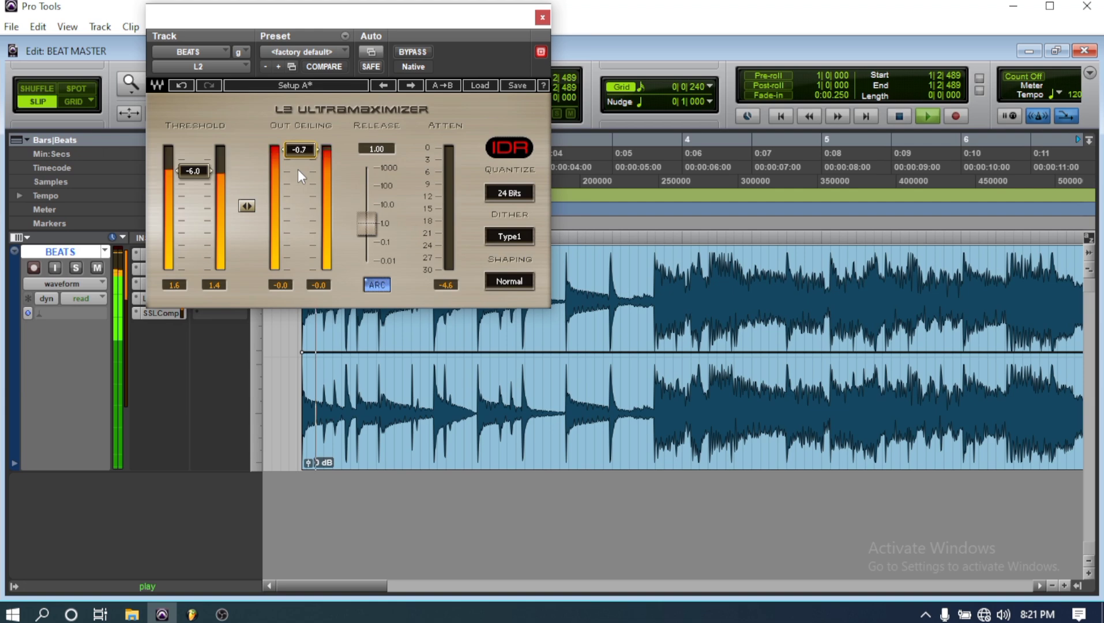
scroll(298, 169, up, 1)
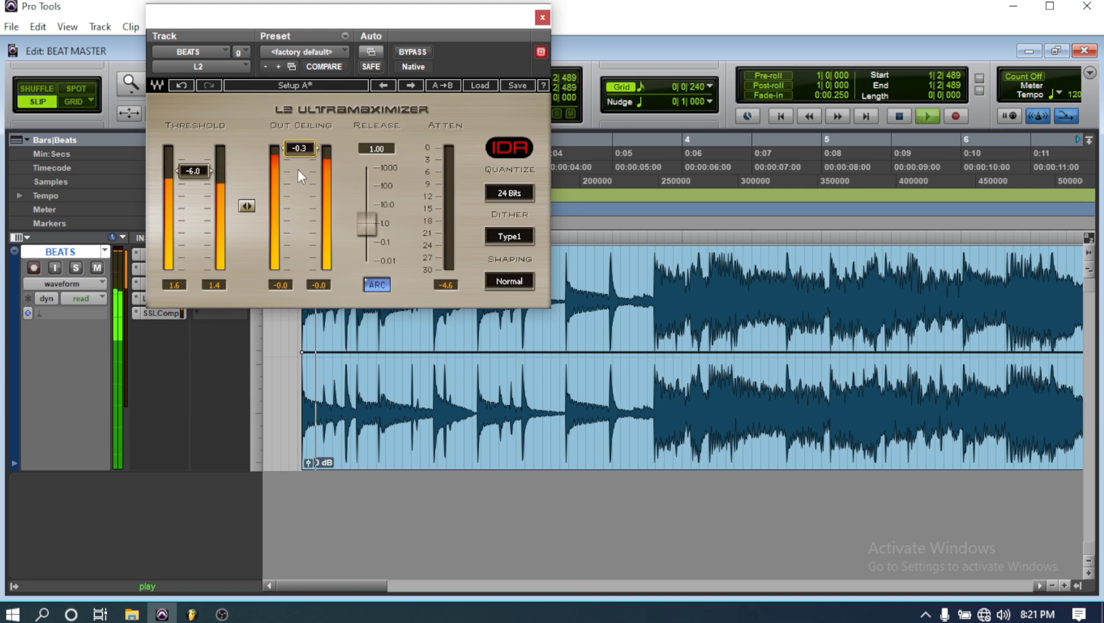
scroll(299, 169, up, 1)
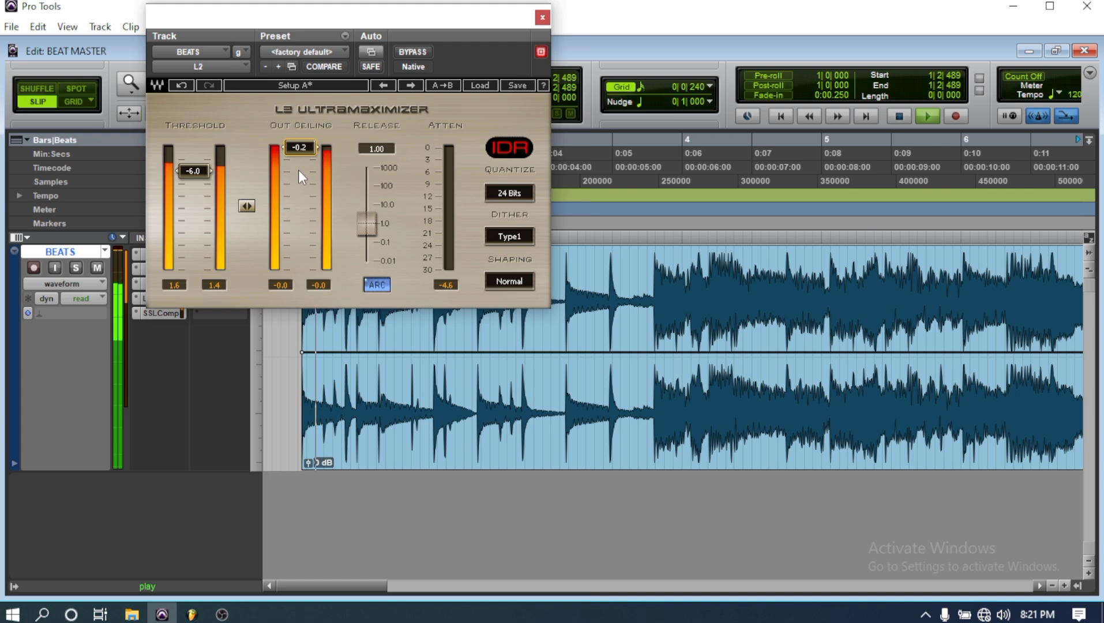
Raise the L2's threshold to about -3.9 while the track plays.
scroll(208, 172, up, 3)
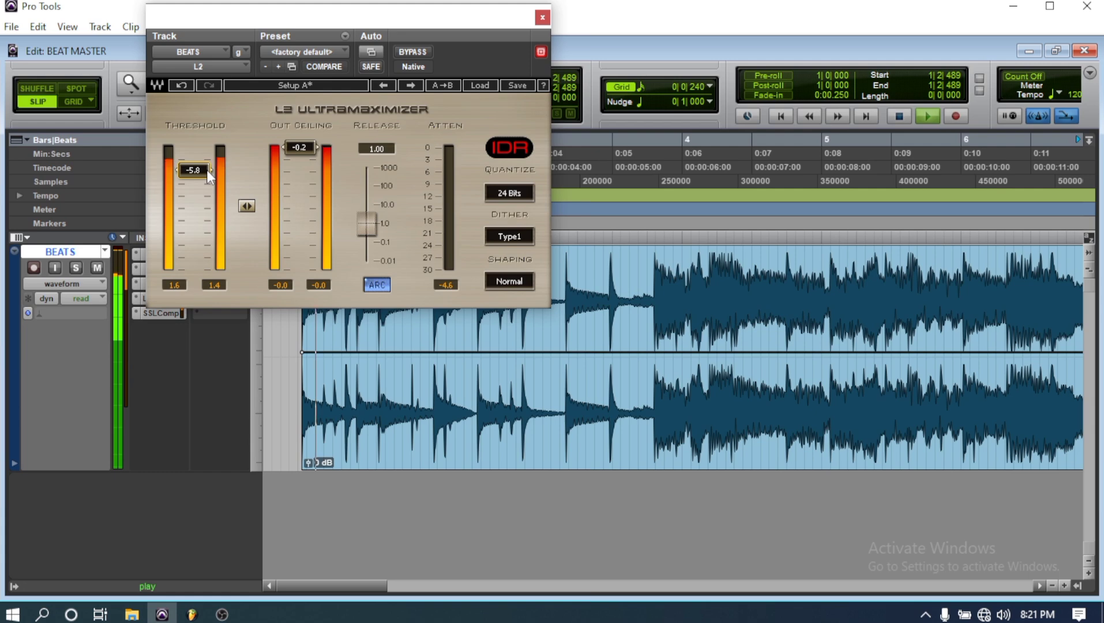
scroll(206, 171, up, 19)
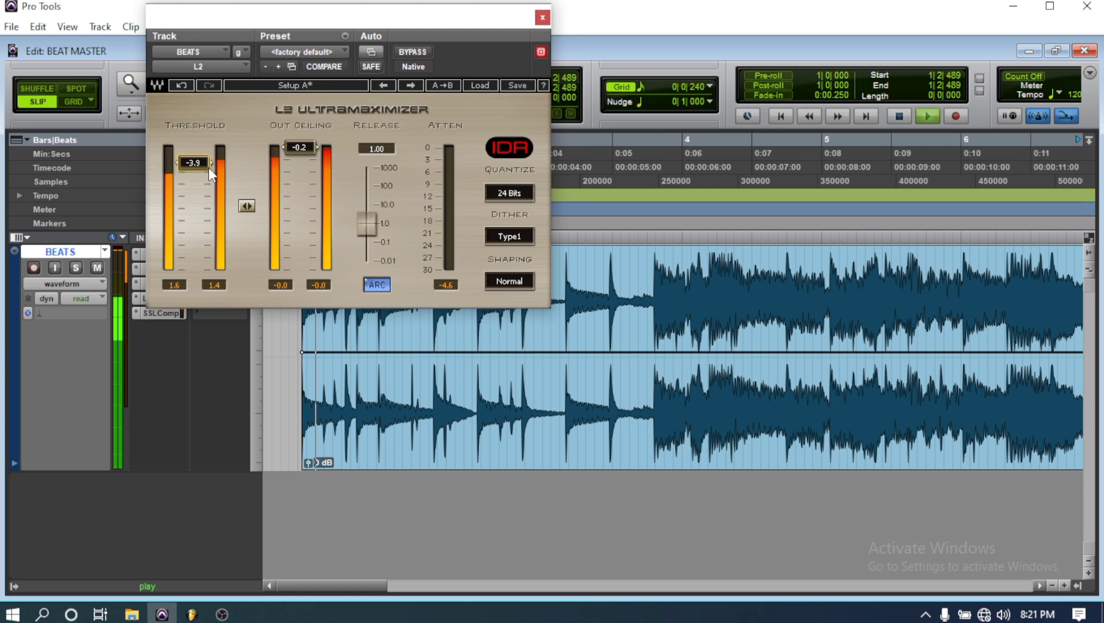
scroll(208, 167, down, 1)
scroll(207, 167, up, 2)
Close the L2 plug-in, stop playback and save the session with the new limiter.
click(543, 19)
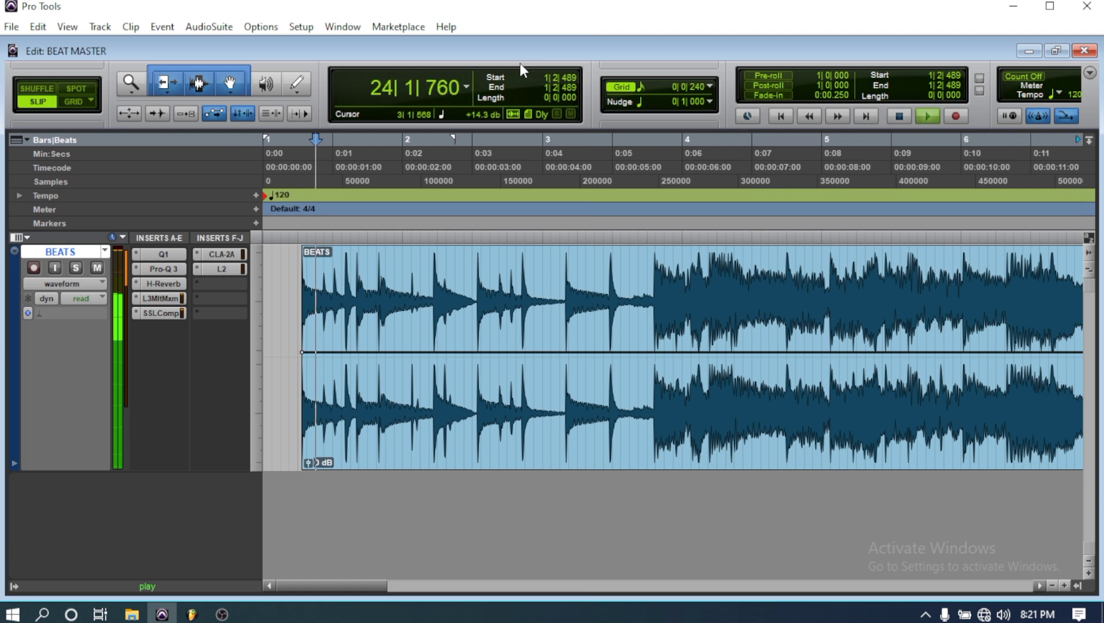
key(space)
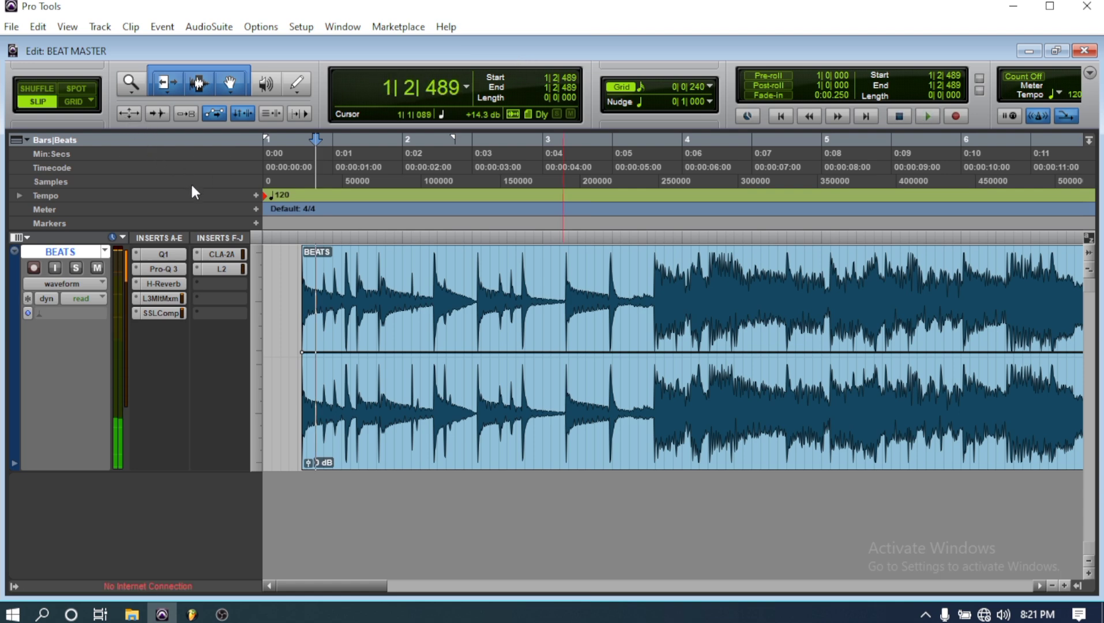
click(10, 27)
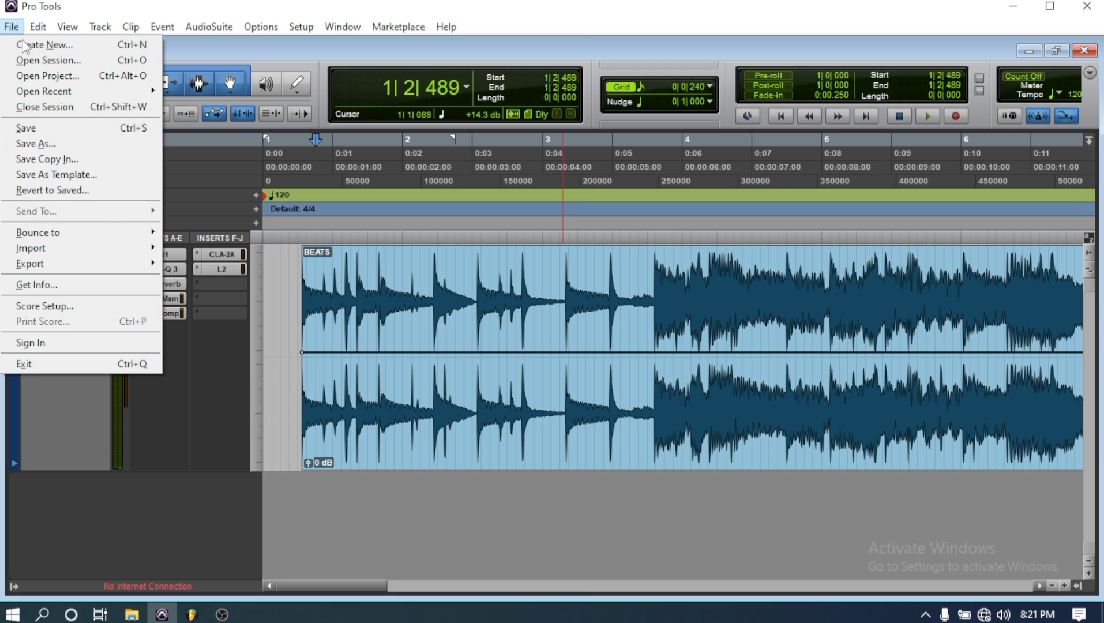
click(54, 128)
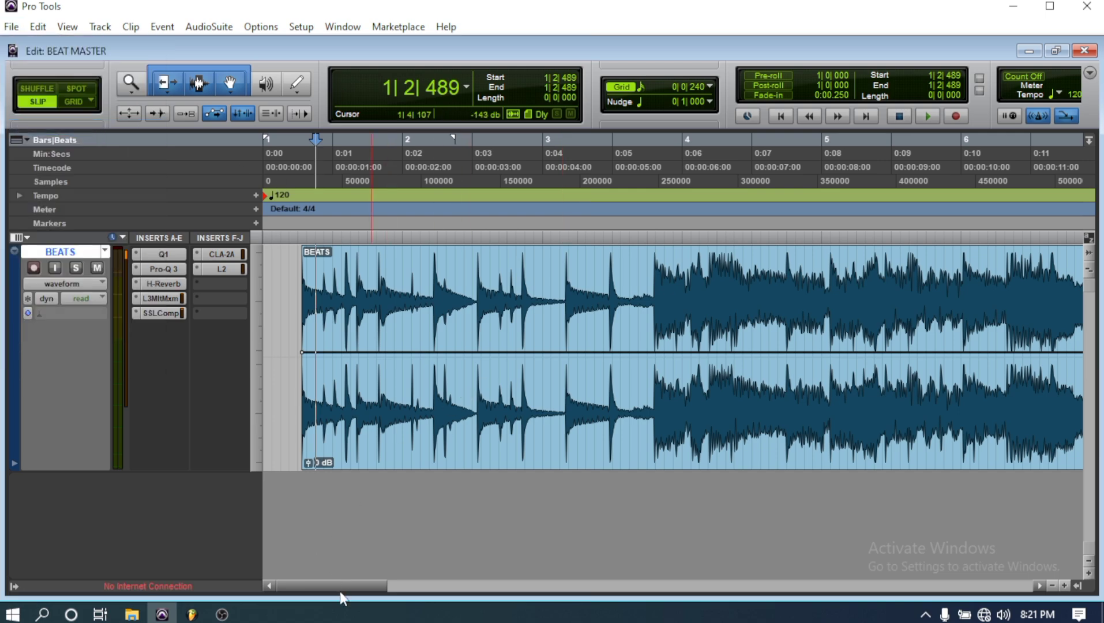
Audition the beat's ending and create a fade-out from about the start of bar 35 to the end of the clip.
drag(341, 588, 980, 619)
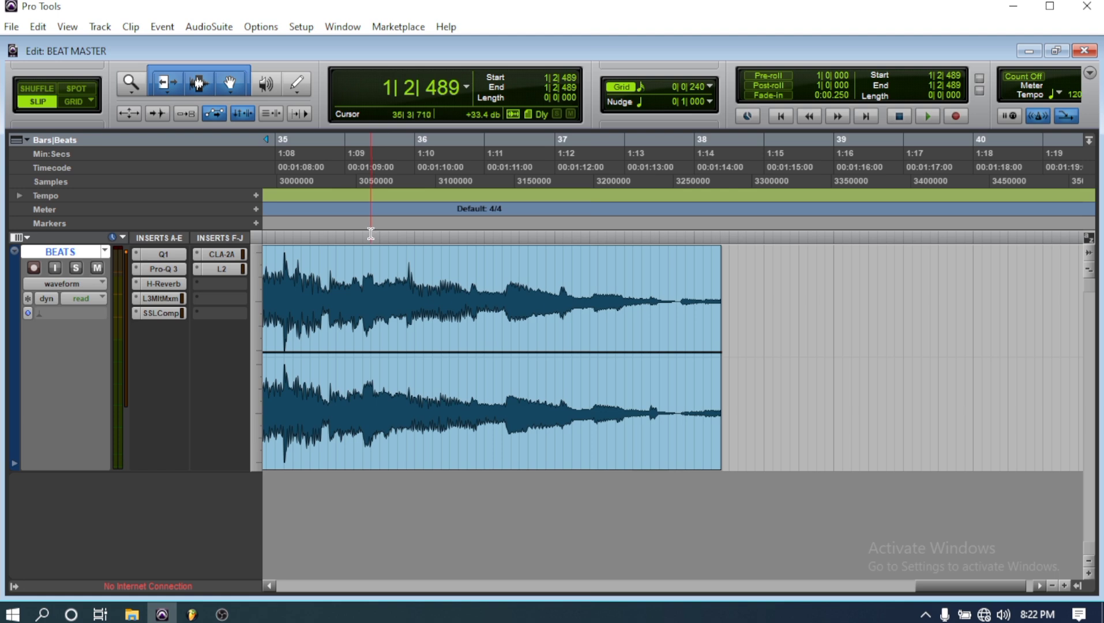
click(365, 236)
key(space)
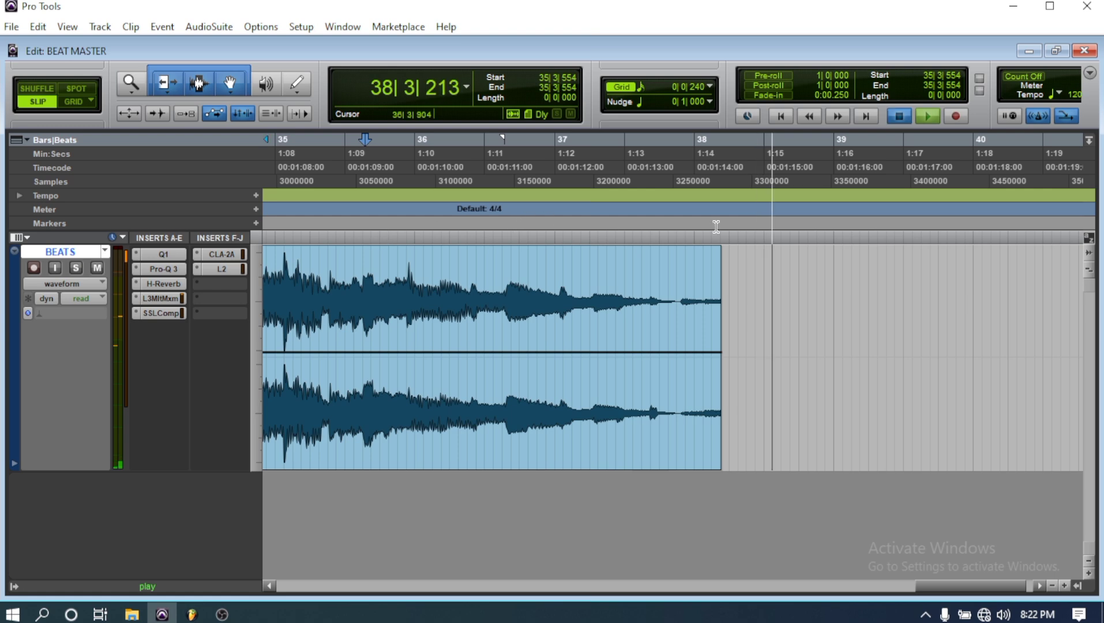
key(space)
drag(719, 259, 279, 265)
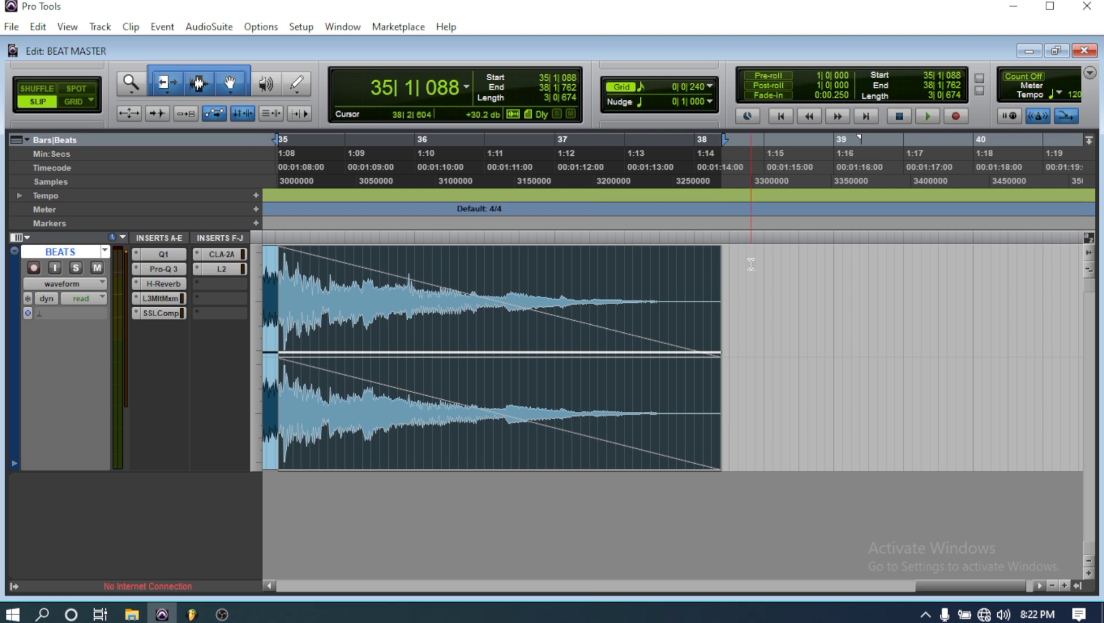
click(751, 264)
Play the track from about bar 34 through the fade-out to check the ending, and stop at the clip's end.
drag(952, 587, 877, 596)
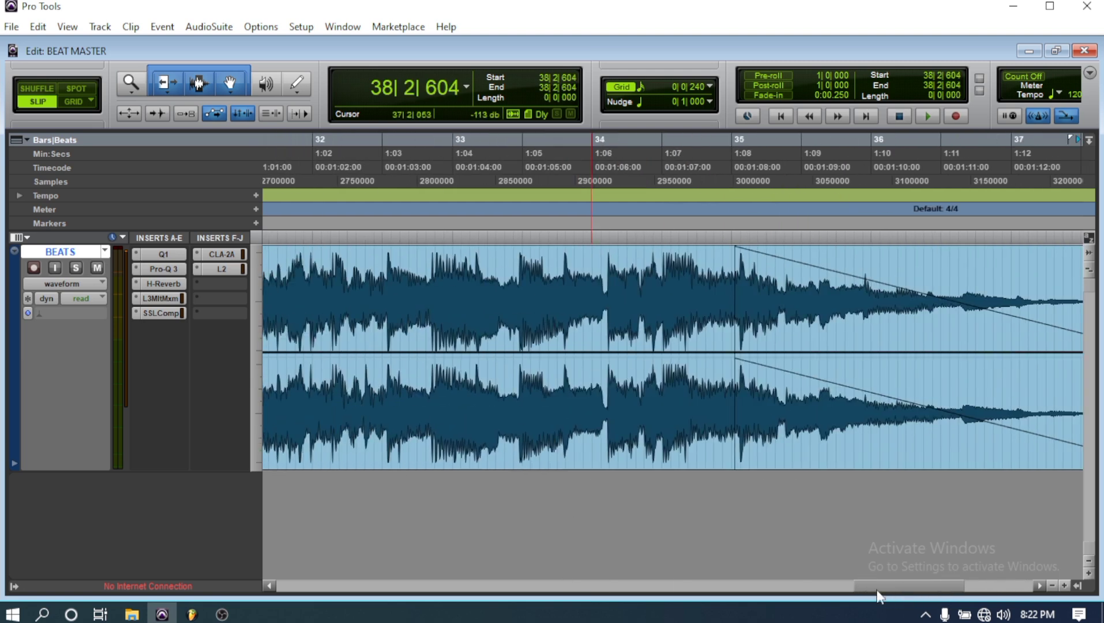
click(603, 243)
key(space)
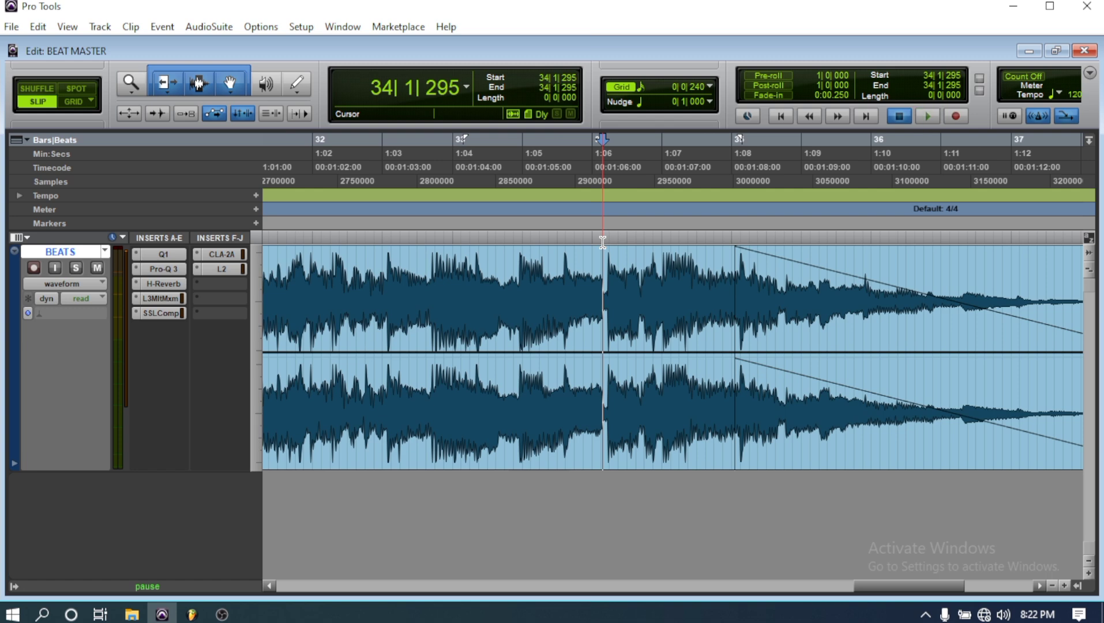
key(space)
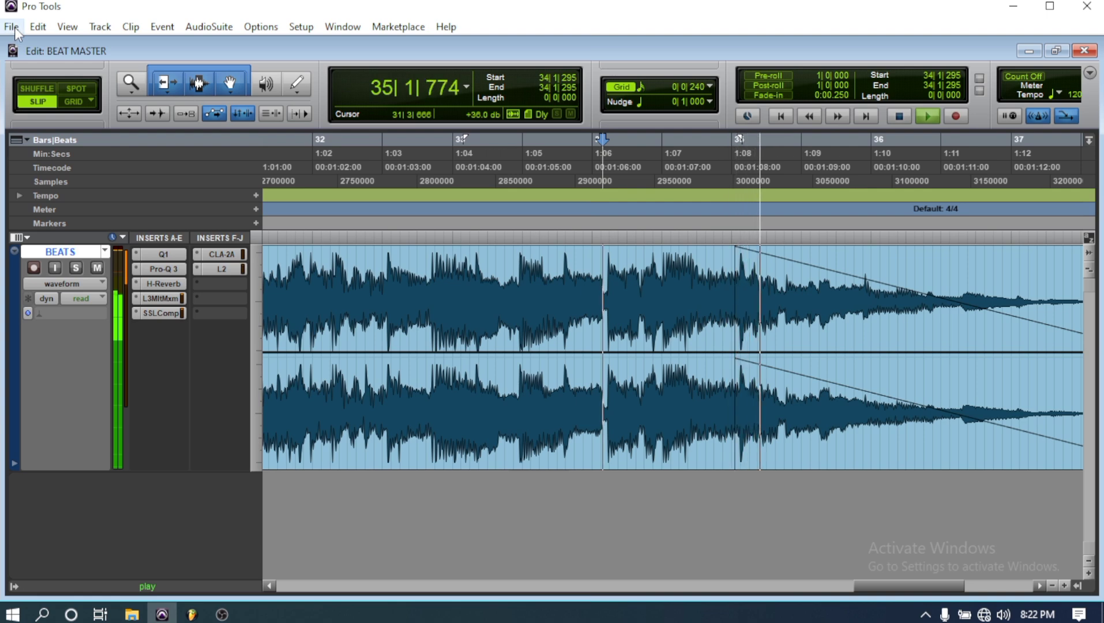
drag(873, 589, 888, 592)
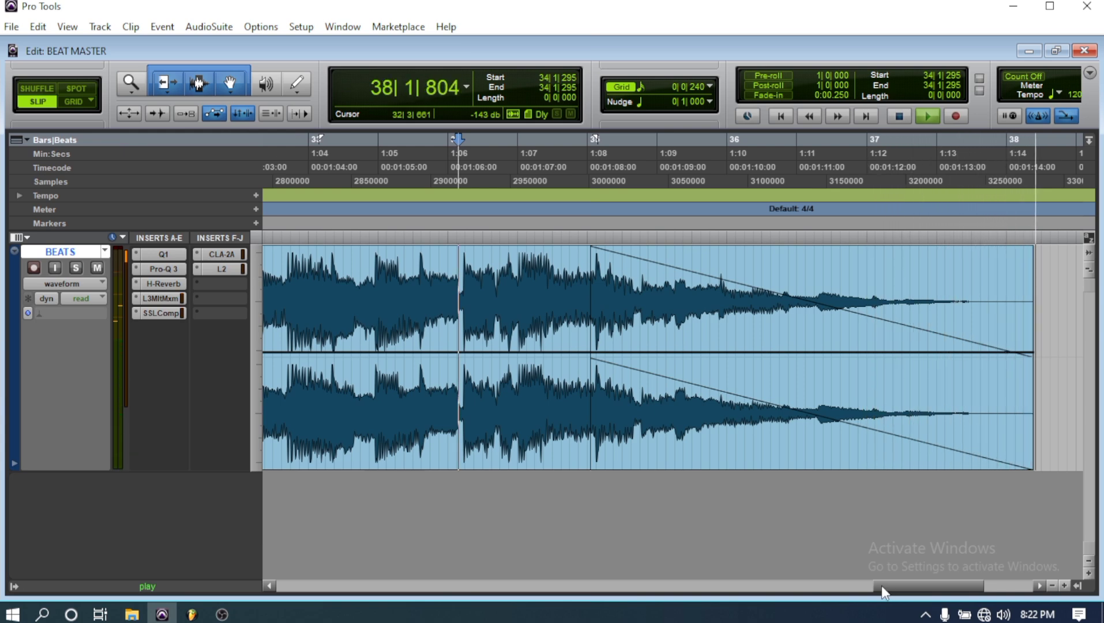
key(space)
Play the middle of the beat from about bar 16 to check the full mastering chain.
drag(896, 589, 552, 594)
click(534, 236)
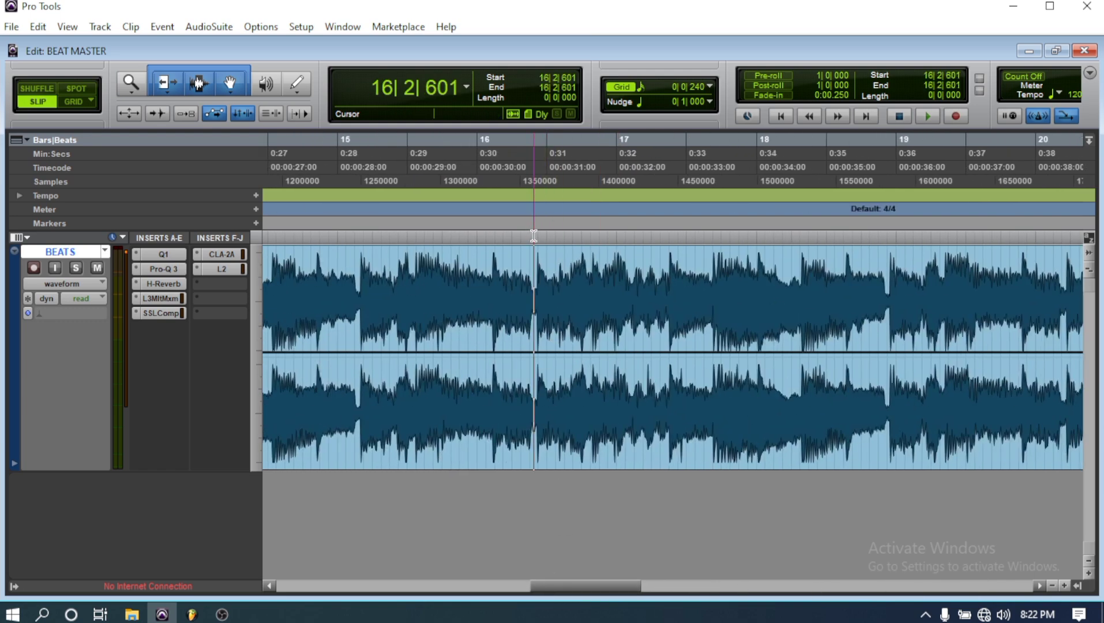
key(space)
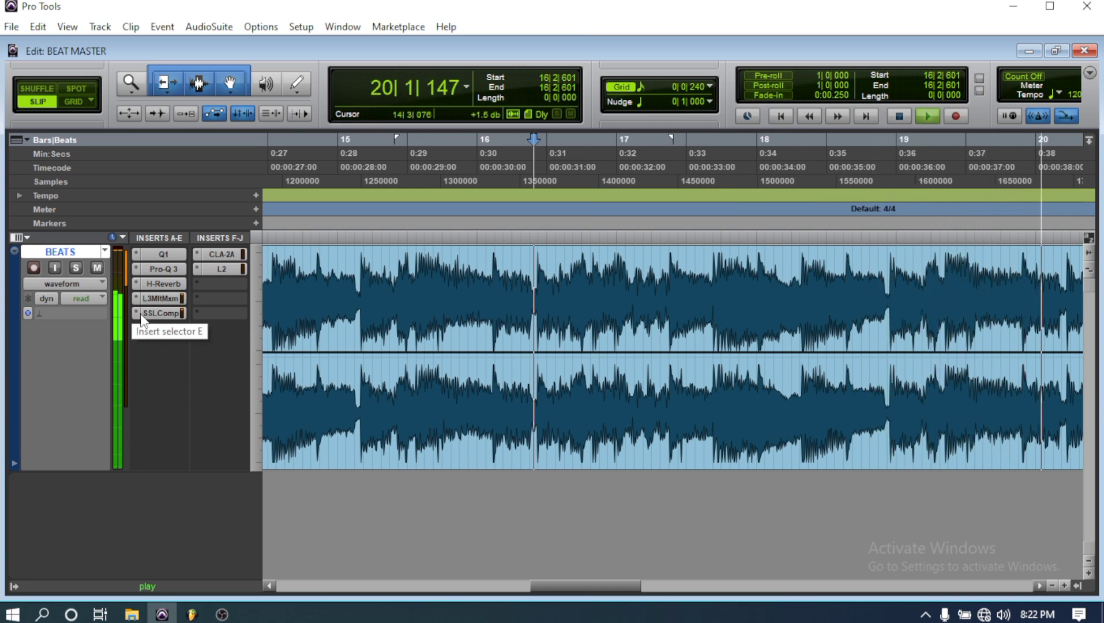
Bypass the L2 limiter and insert the stereo L1 limiter in the slot below it, with the beat playing.
key(space)
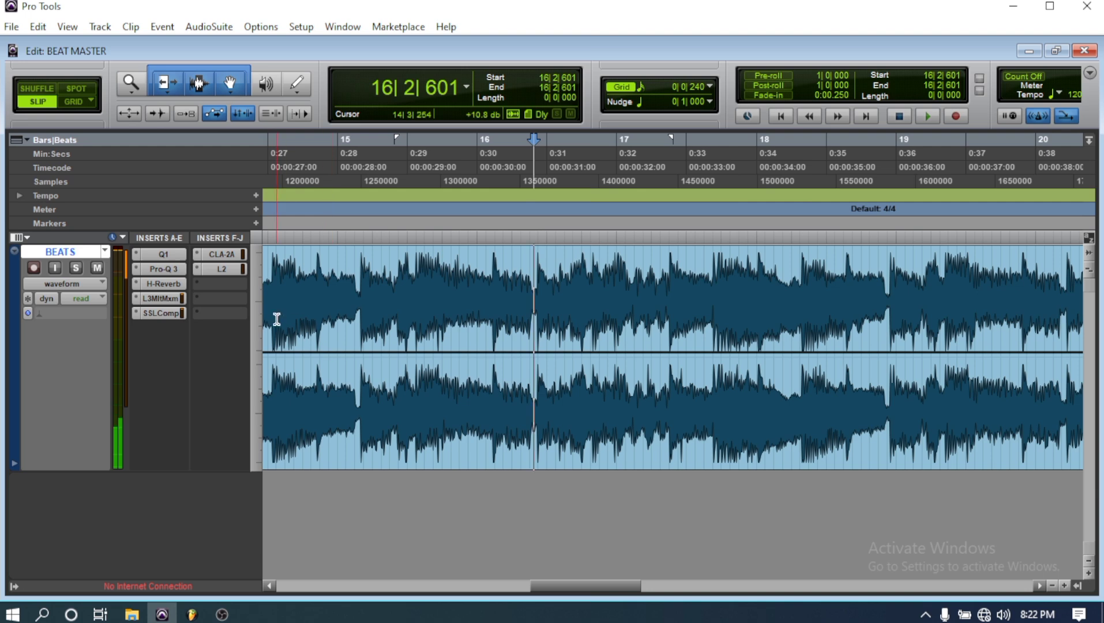
right_click(223, 269)
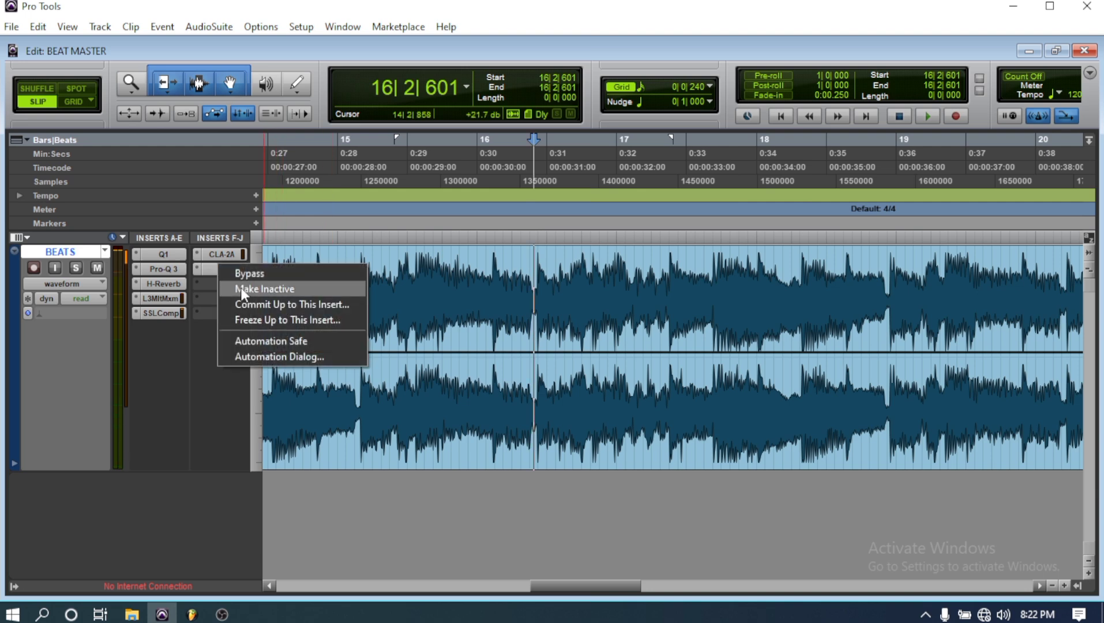
click(238, 274)
click(230, 285)
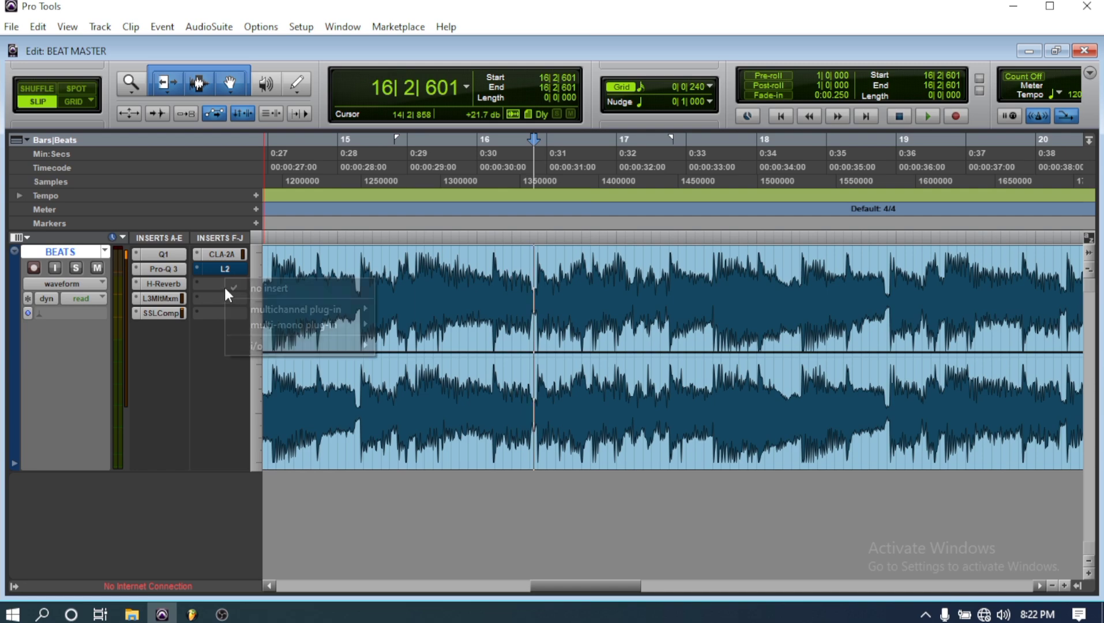
mouse_move(267, 311)
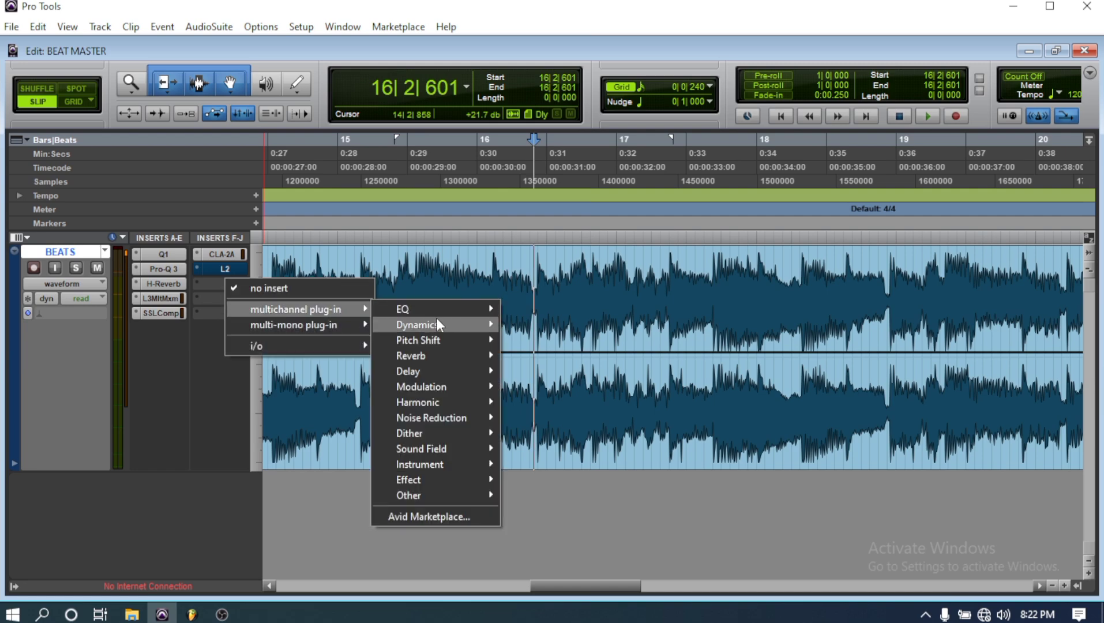
mouse_move(439, 326)
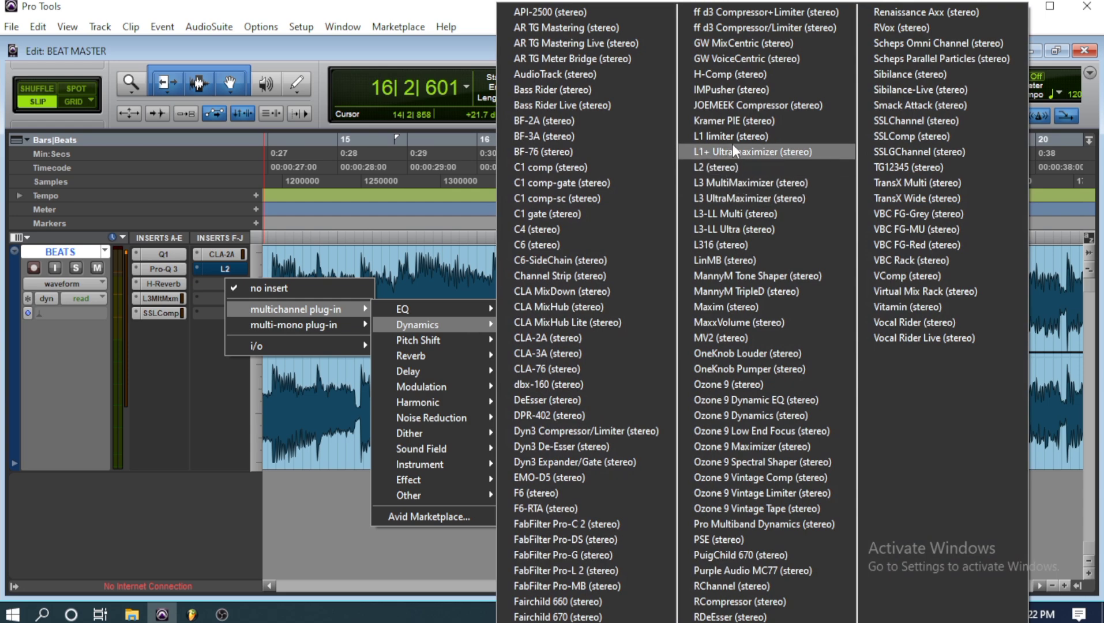
click(733, 140)
key(space)
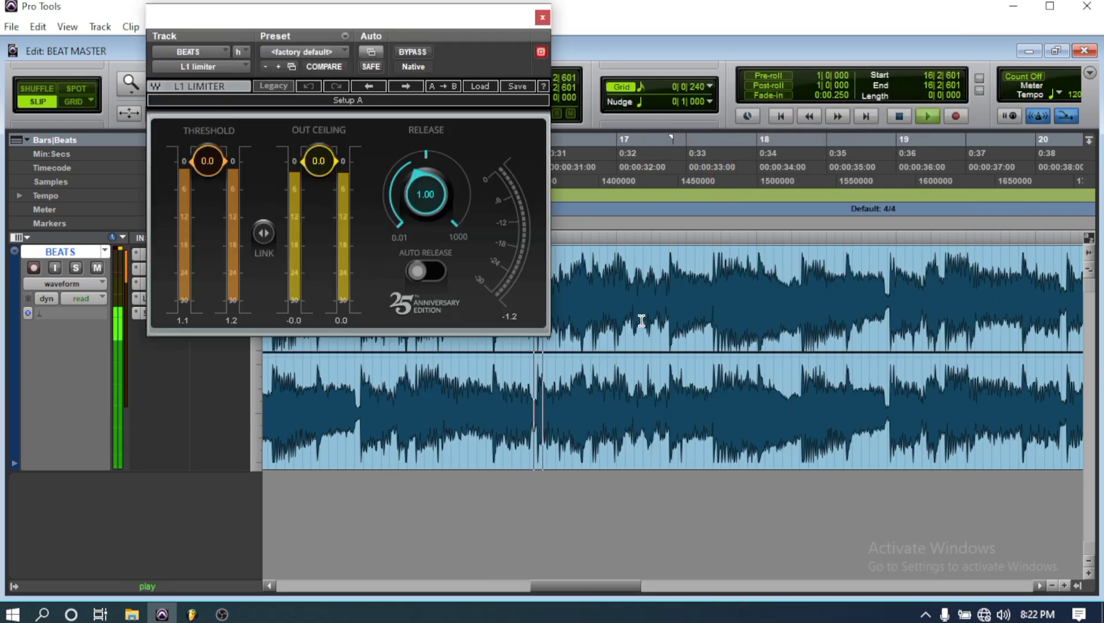
Load the L1 limiter's Mastering preset and set its threshold to -3.8 while listening to the beat.
key(space)
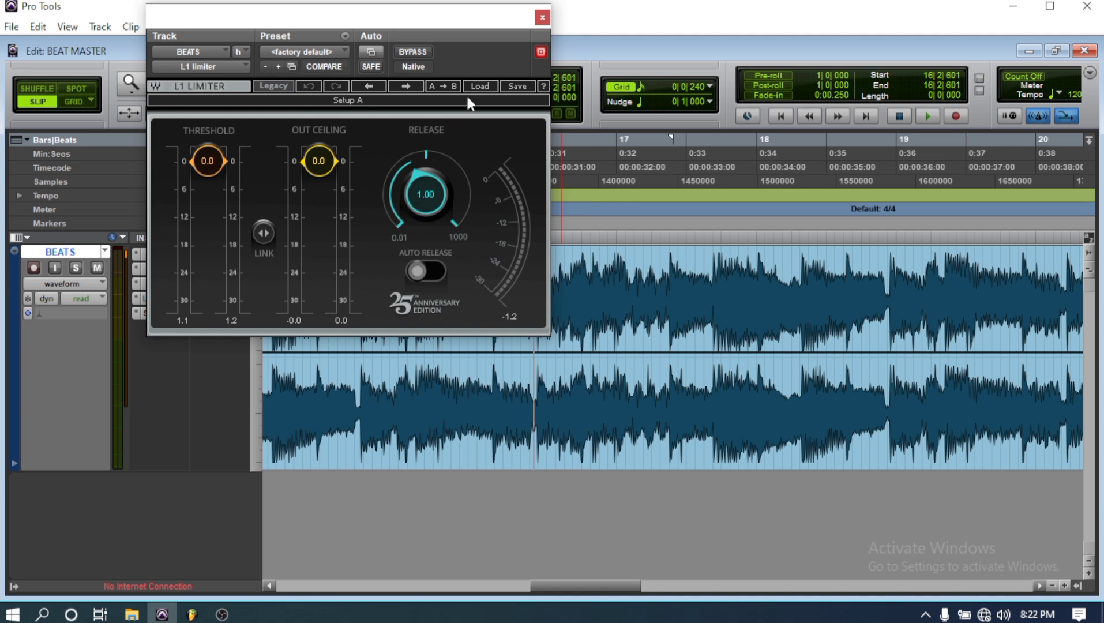
click(479, 87)
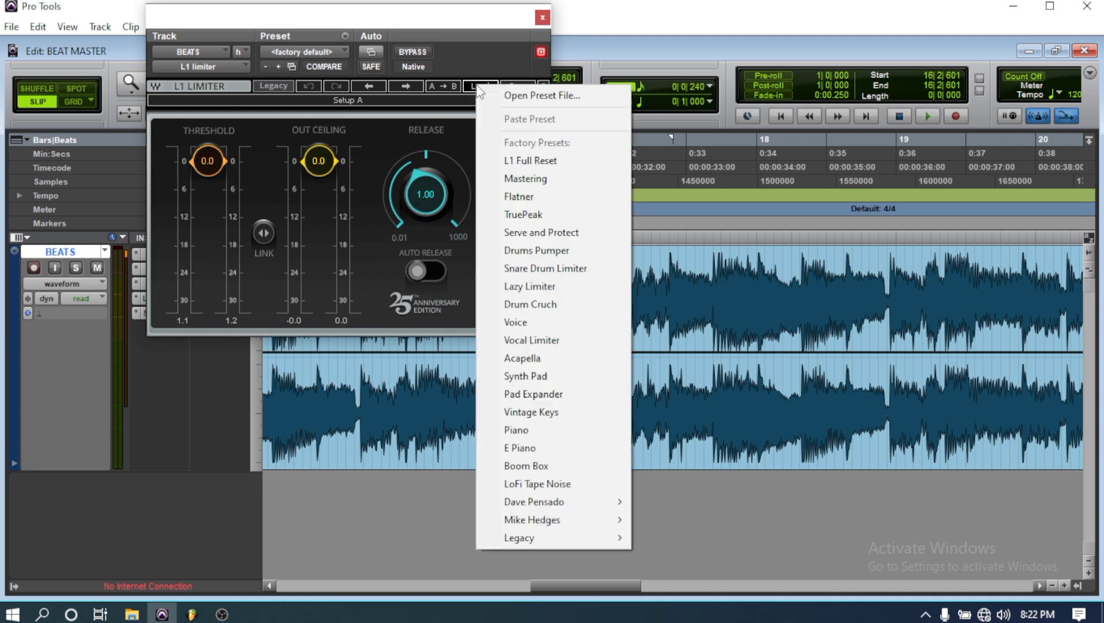
click(525, 179)
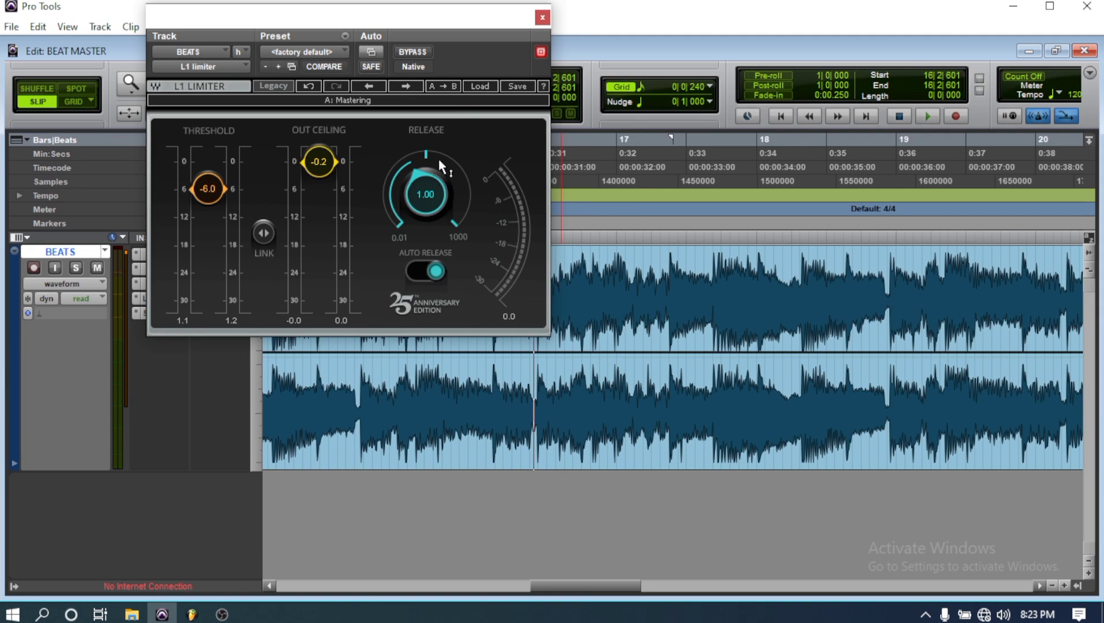
key(space)
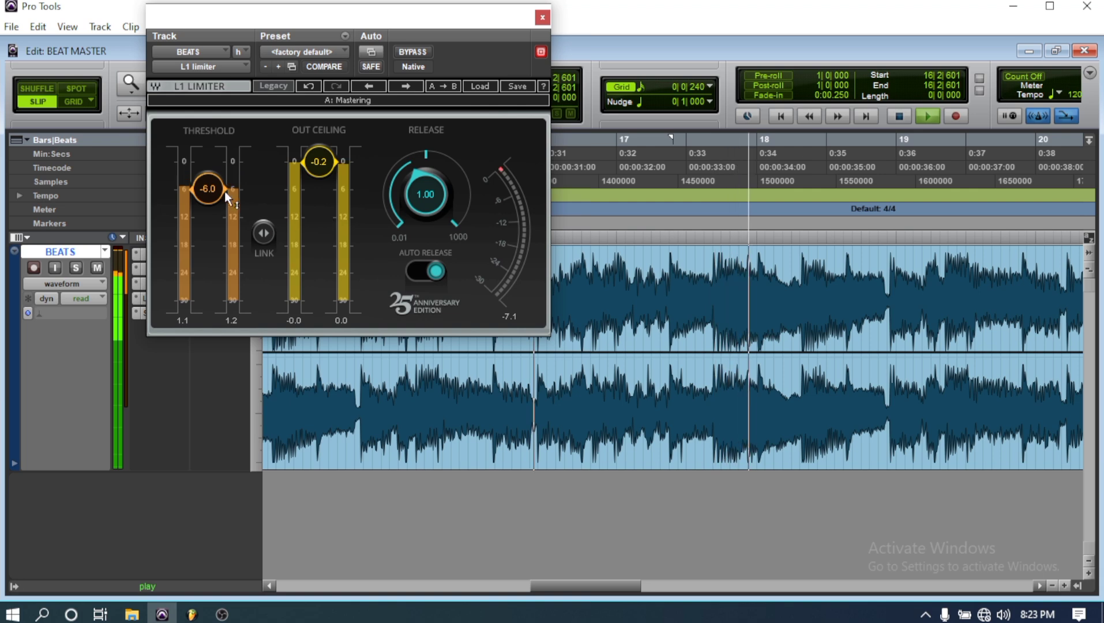
drag(207, 189, 216, 183)
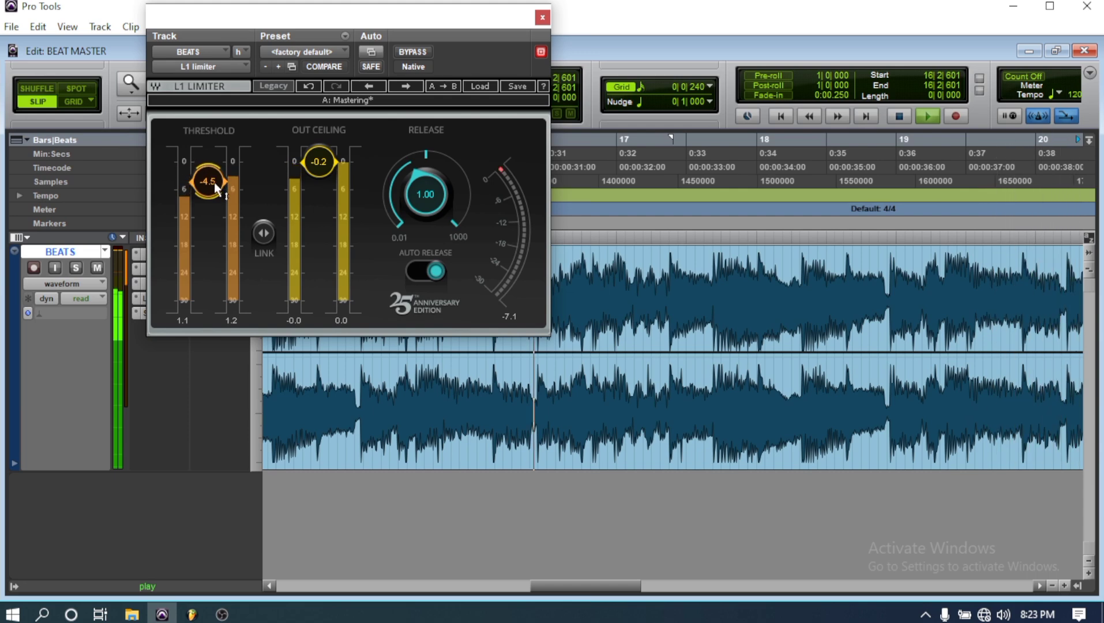
drag(216, 186, 216, 181)
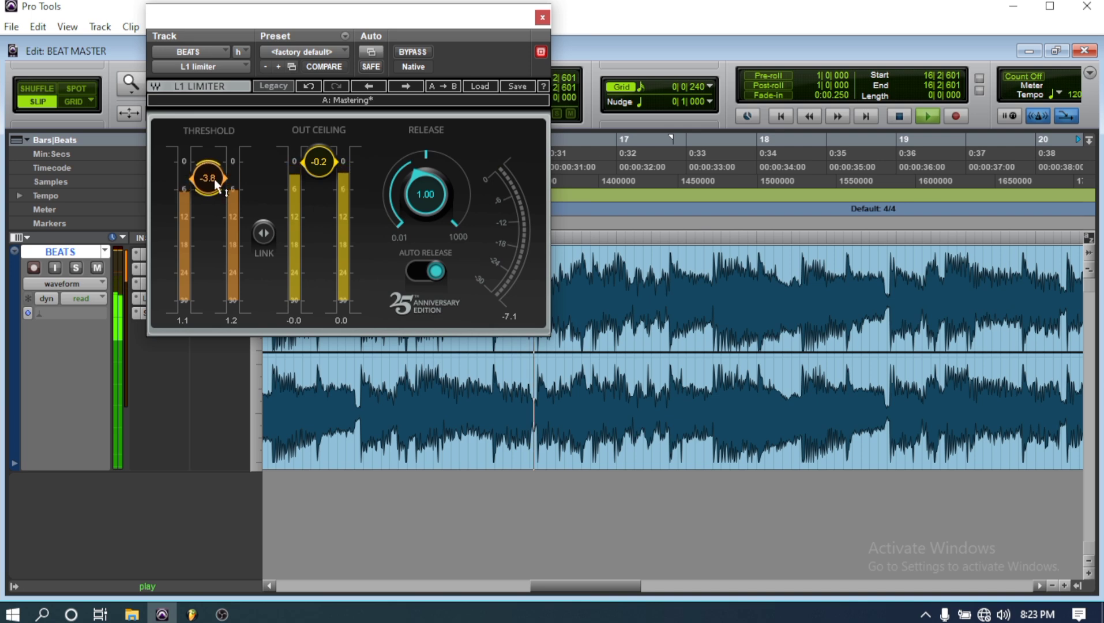
Open the L2 and L1 limiter windows side by side to compare their settings during playback.
drag(376, 22, 630, 16)
click(224, 269)
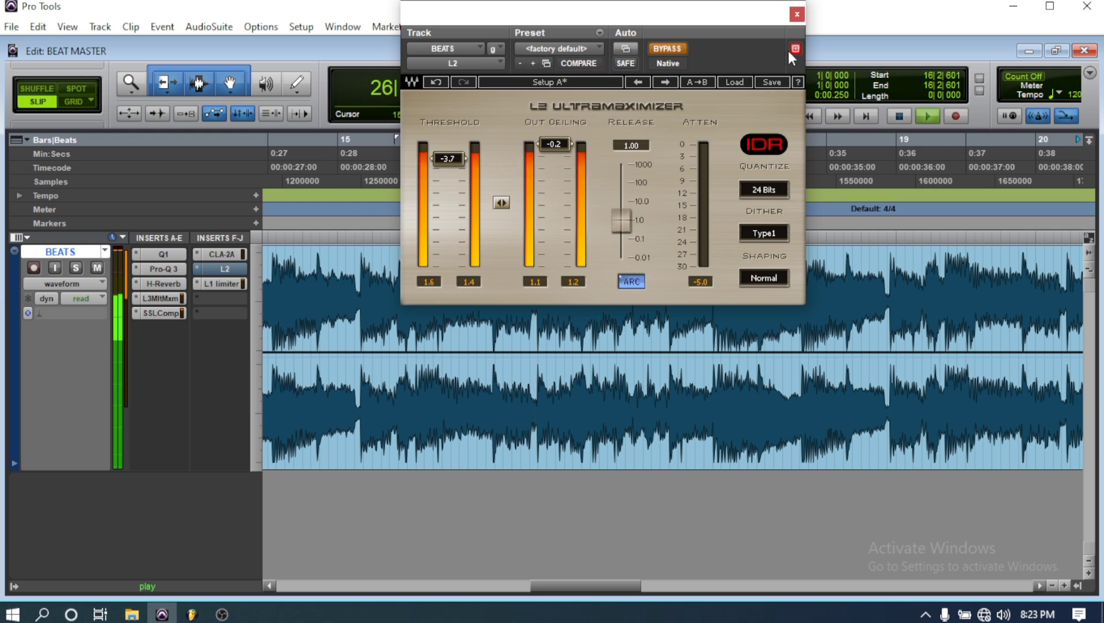
click(221, 284)
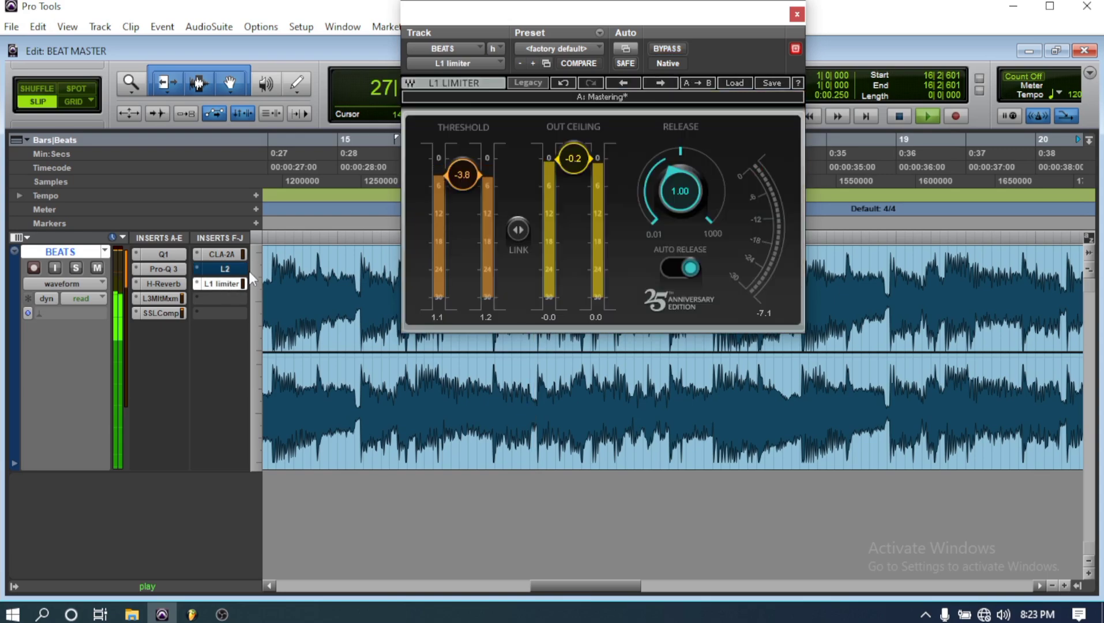
drag(619, 26, 774, 118)
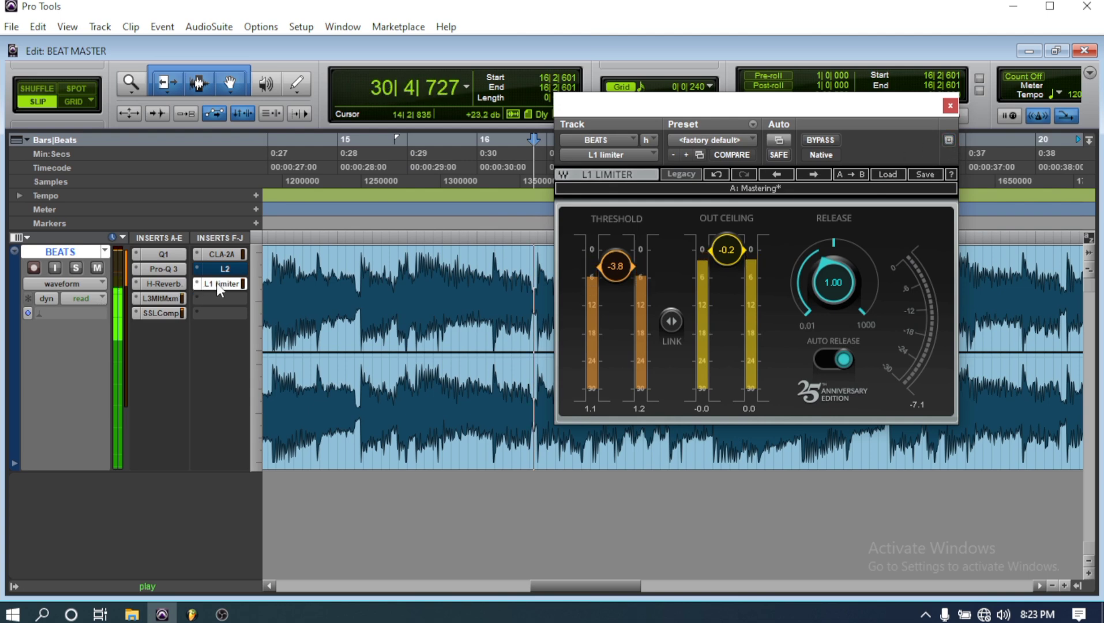
click(223, 269)
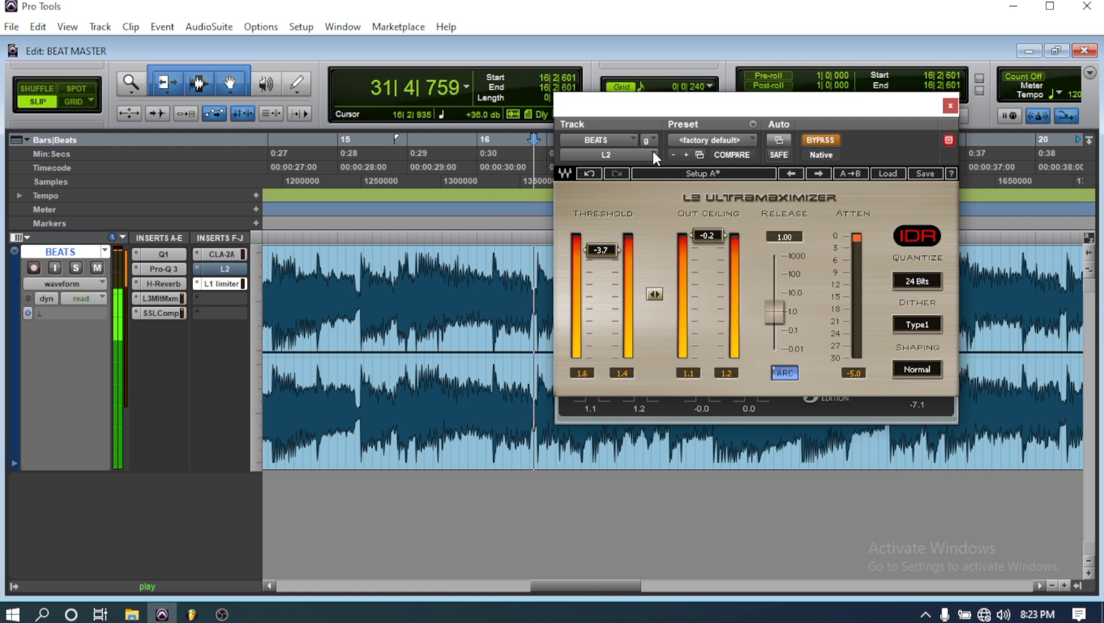
drag(664, 114, 216, 118)
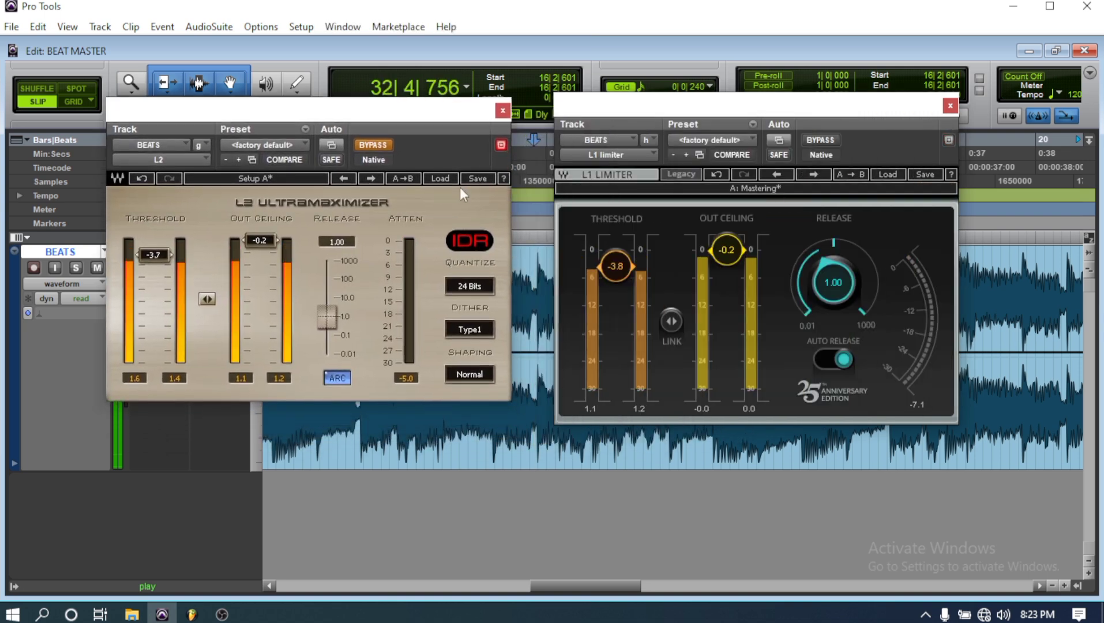
Bypass the L1 limiter and re-enable the L2, restarting playback from about bar 16 to hear the difference.
click(496, 146)
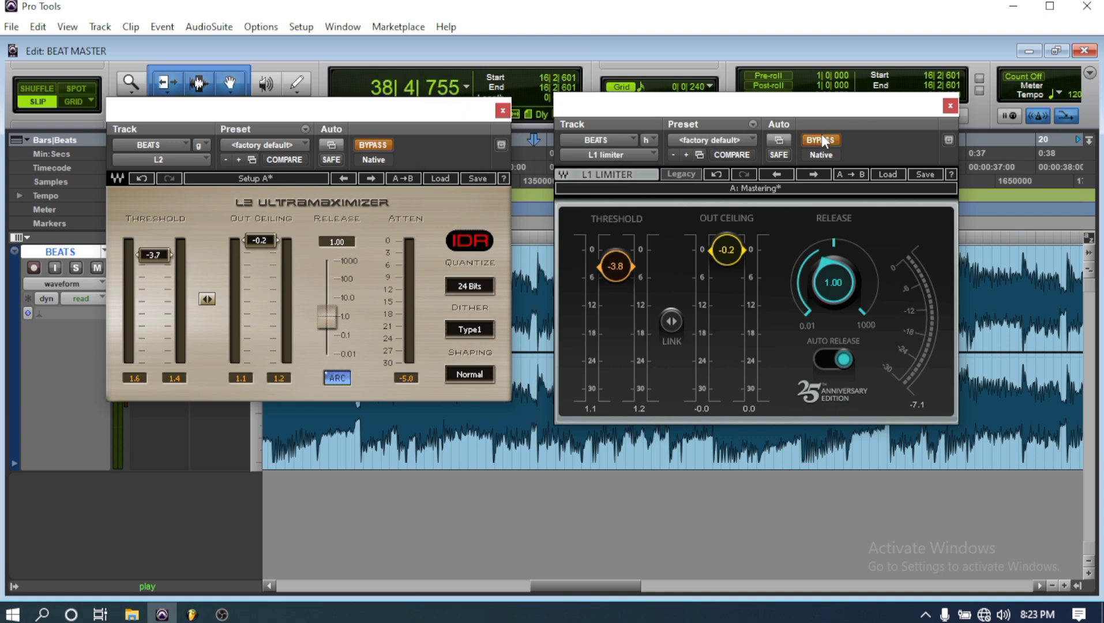
click(378, 148)
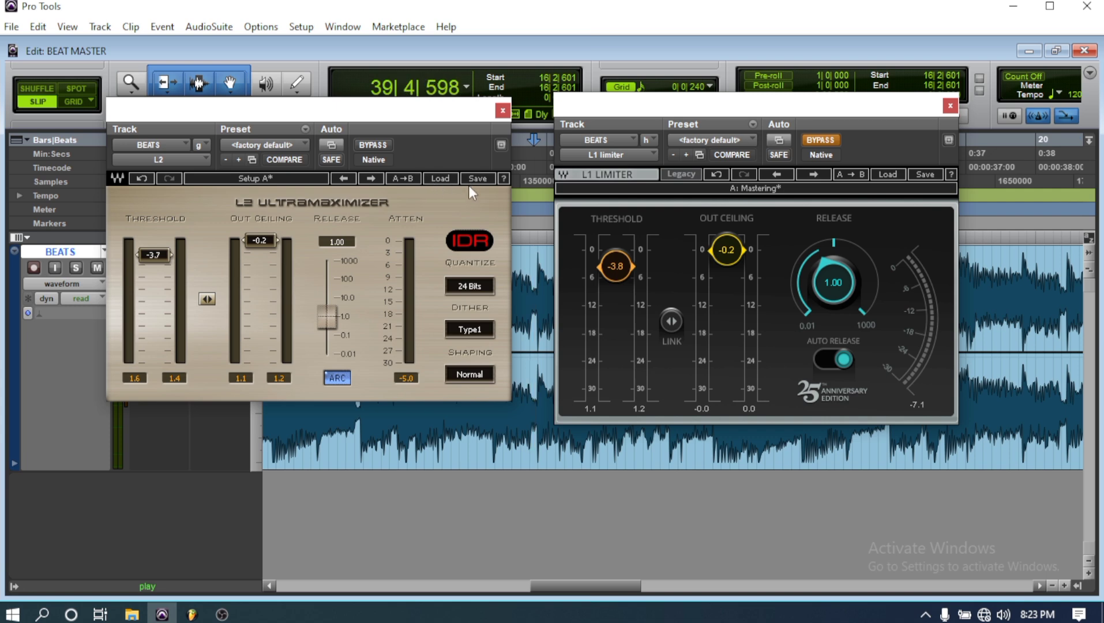
key(space)
key(space)
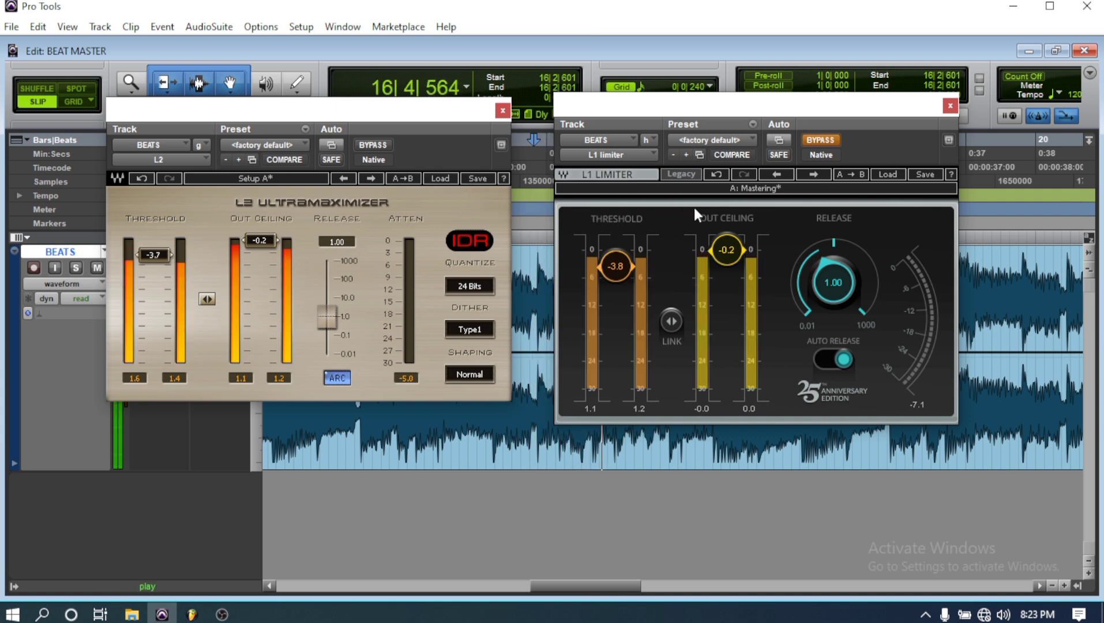
Remove the L1 limiter from the BEATS track and close both plug-in windows.
click(616, 153)
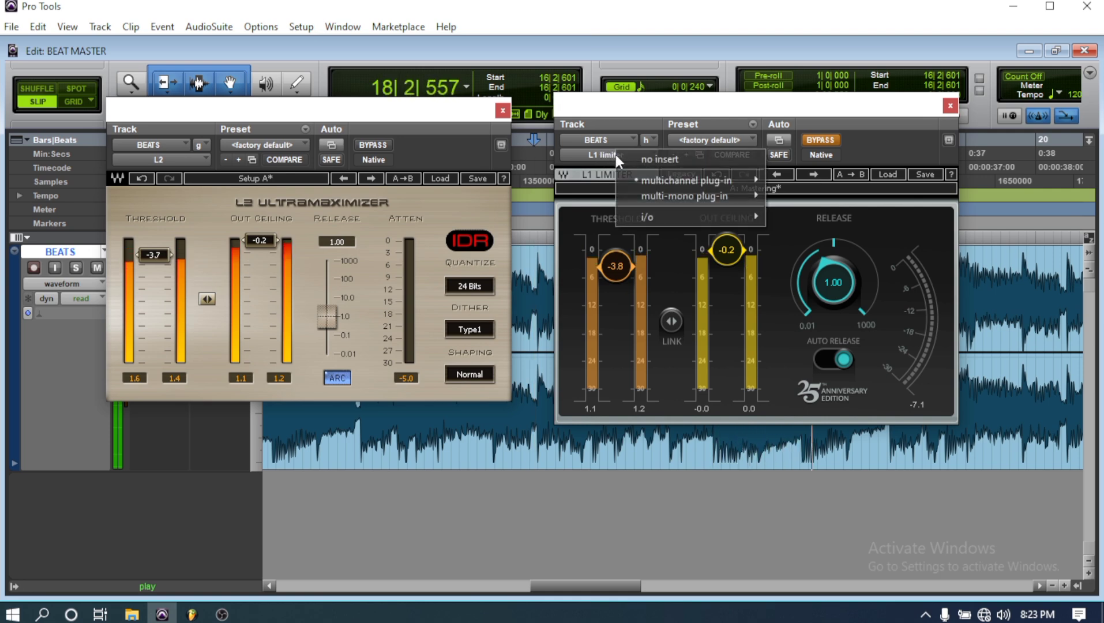
click(673, 160)
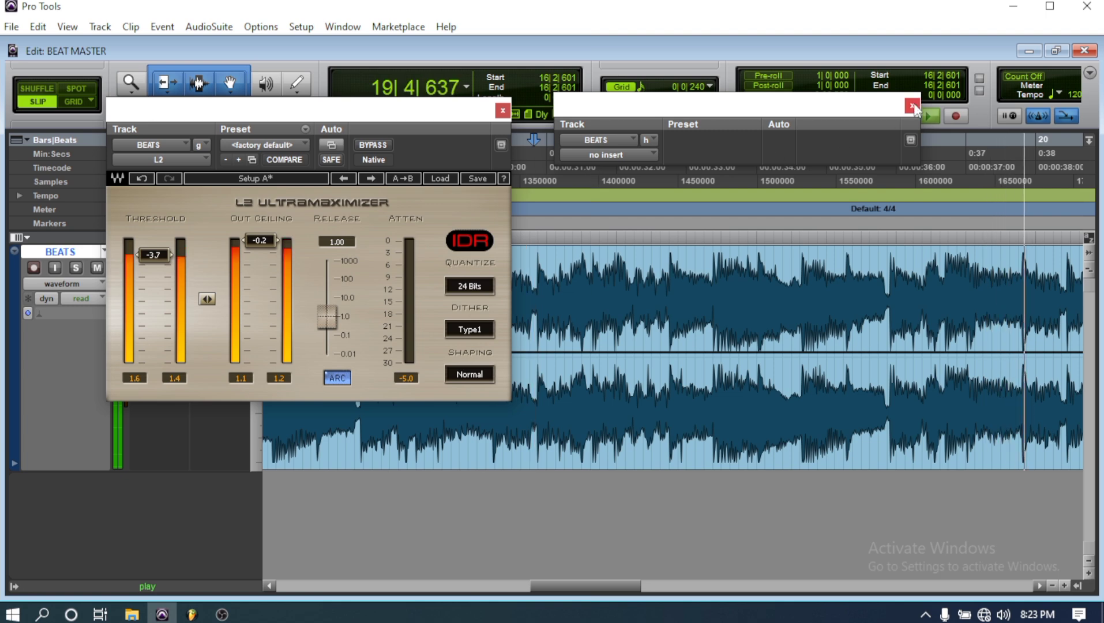
click(503, 111)
Save the session with the L2 as the final limiter and stop playback.
click(11, 27)
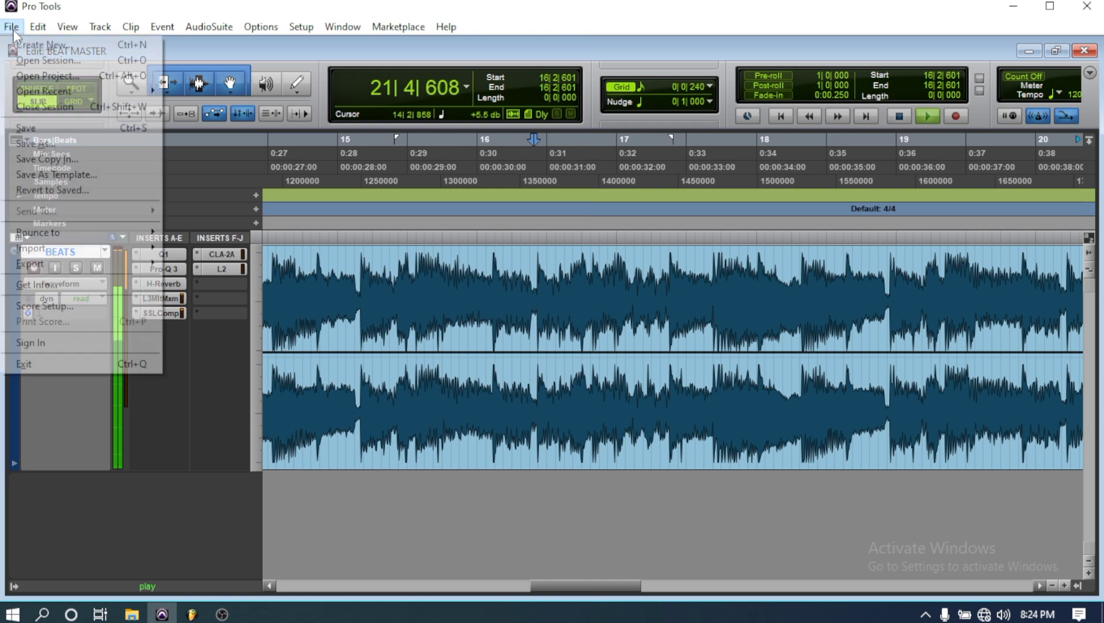
click(38, 125)
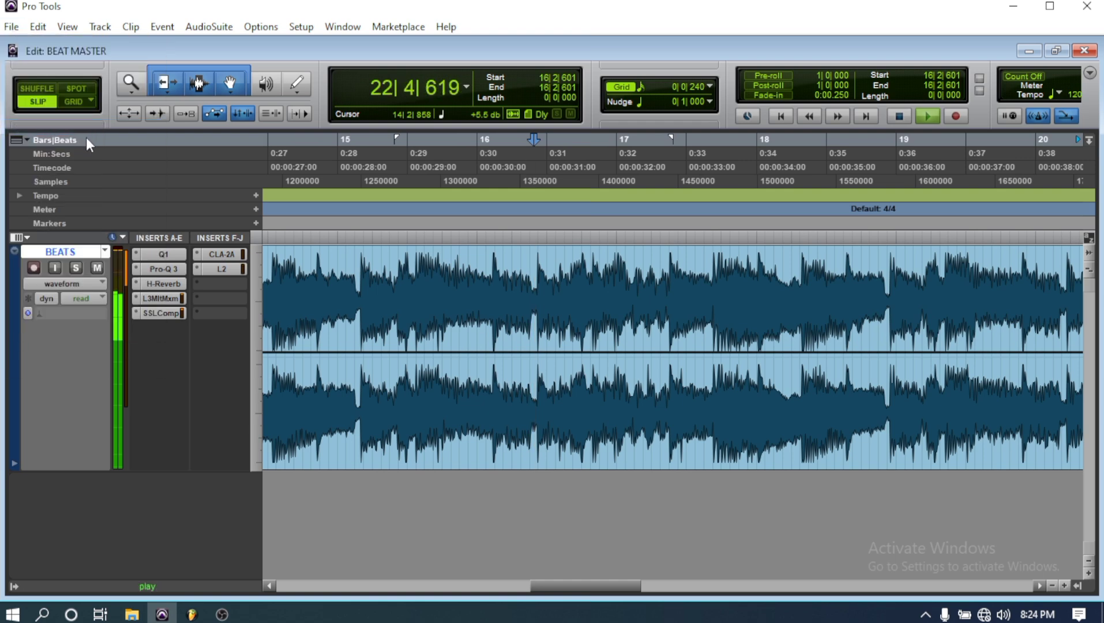
key(space)
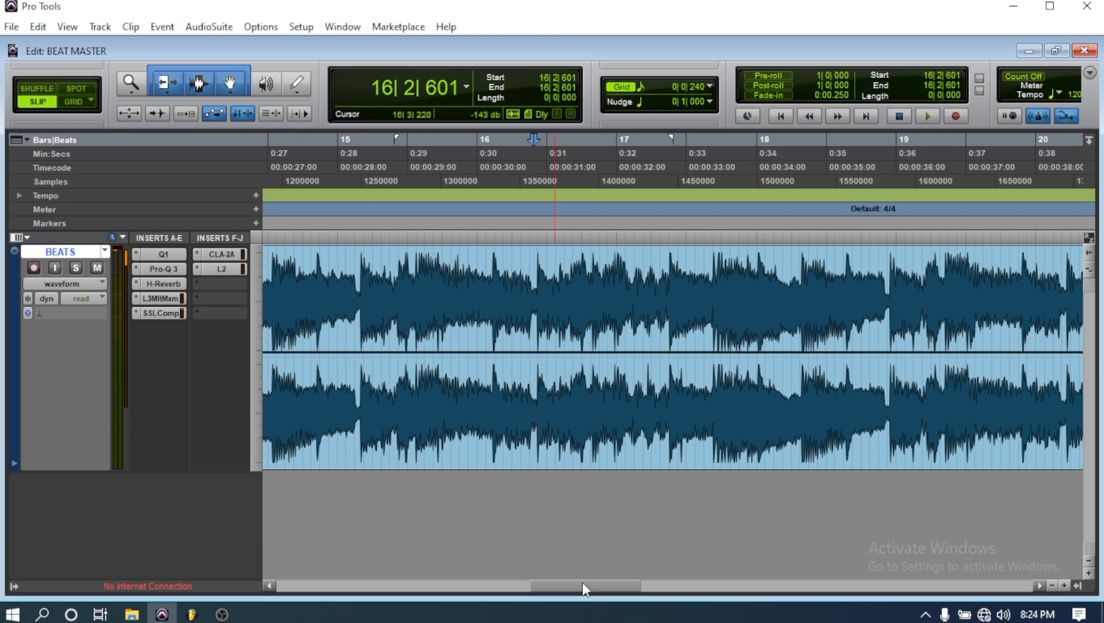
Examine the fade-out at the end of the beat and check whether the session is saved.
drag(584, 586, 928, 587)
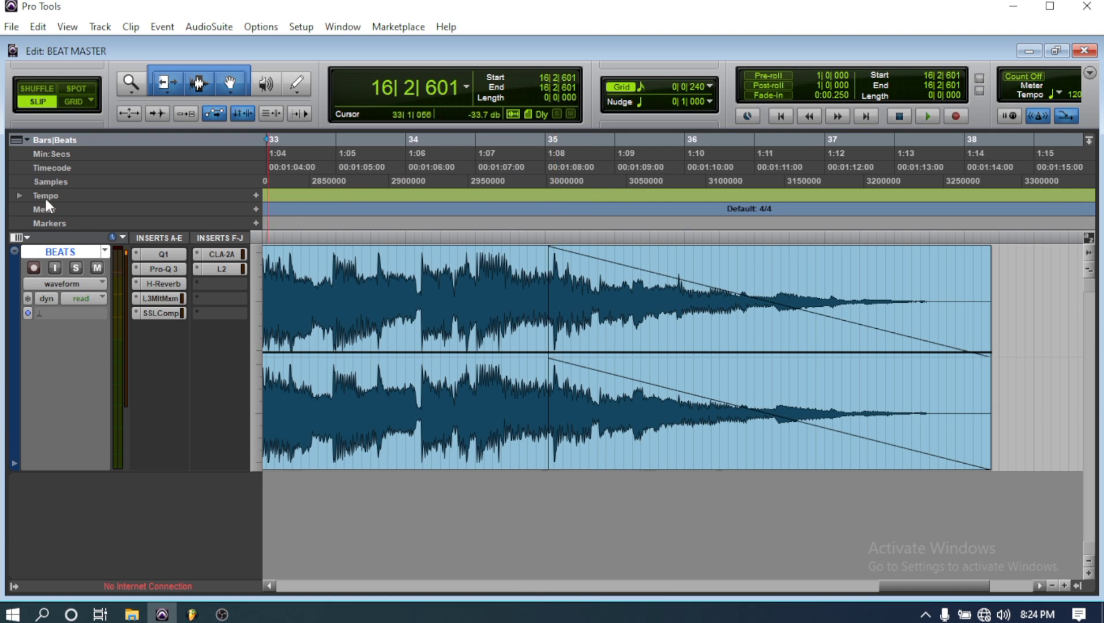
click(11, 27)
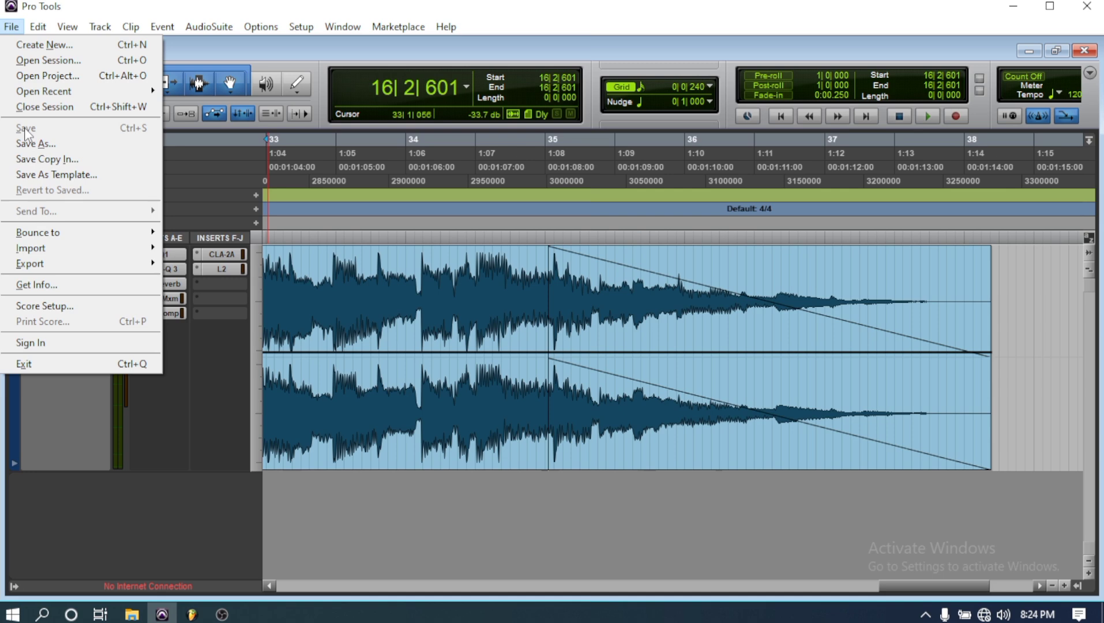
click(200, 52)
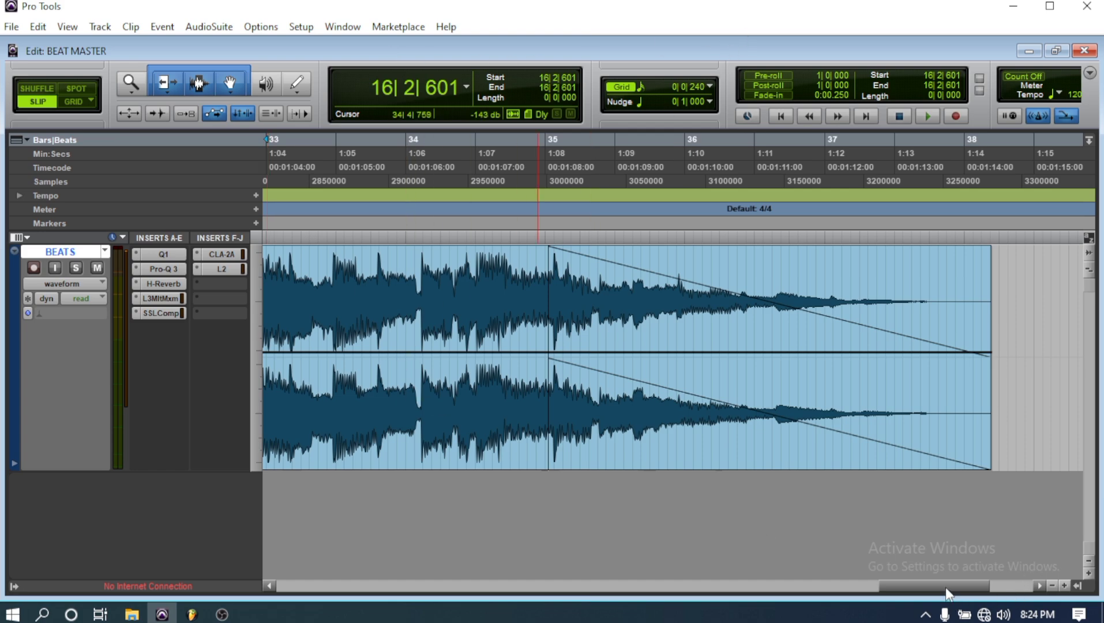
Try a short fade-in from the clip's start to about beat 4 of bar 1, and undo it after listening.
drag(946, 587, 310, 578)
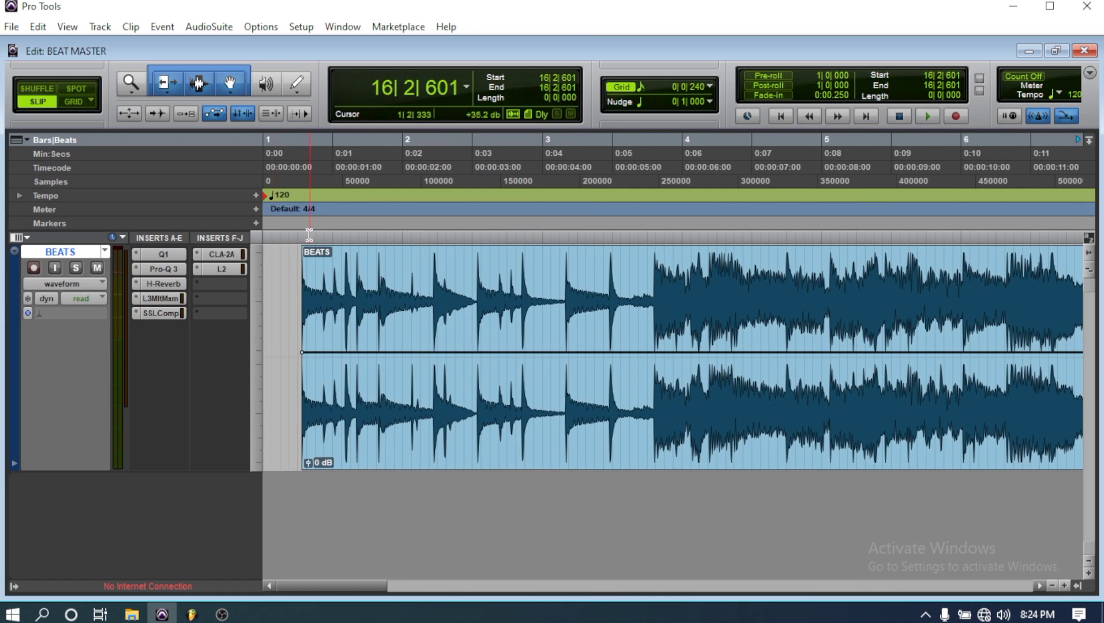
drag(306, 253, 379, 255)
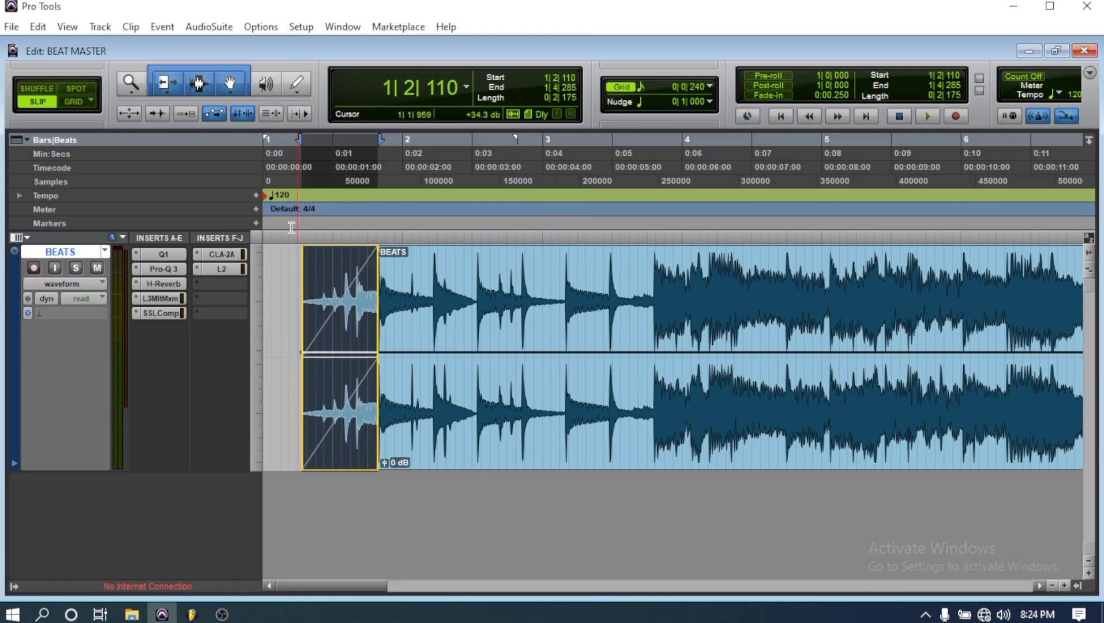
click(272, 238)
key(space)
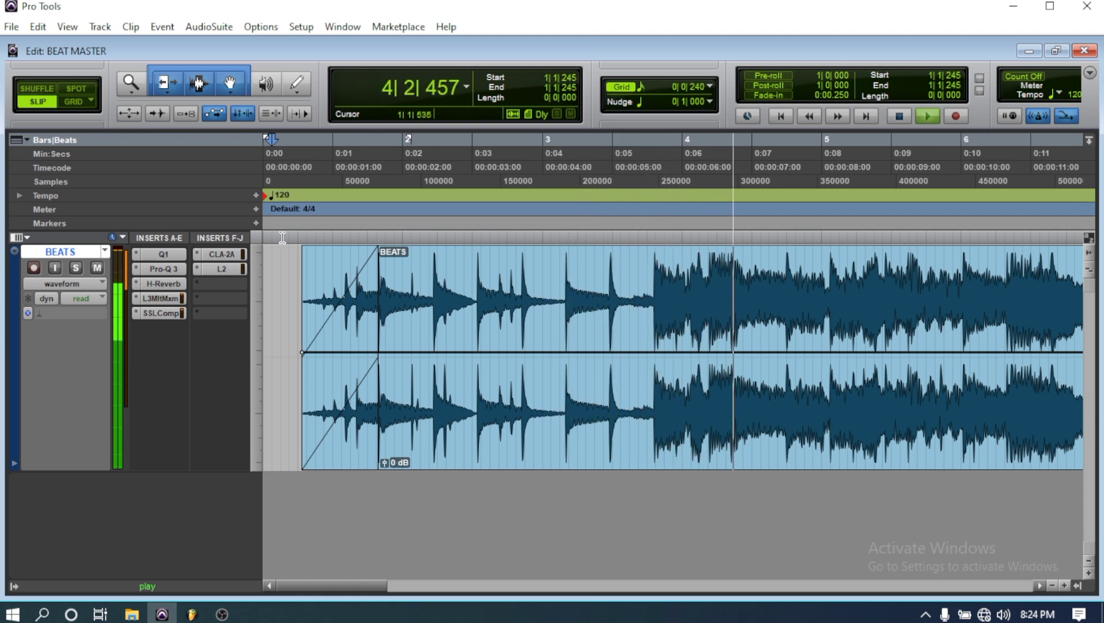
key(space)
key(ctrl+z)
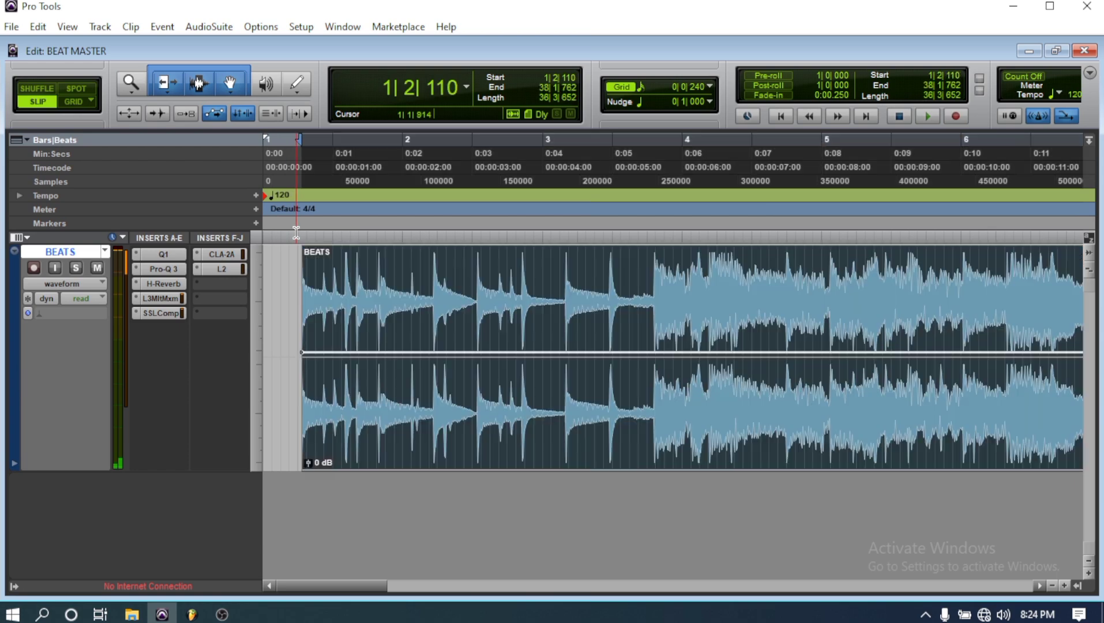
Create a longer fade-in from the clip's start to about the middle of bar 3 and save the session.
drag(273, 270, 618, 242)
click(282, 286)
key(space)
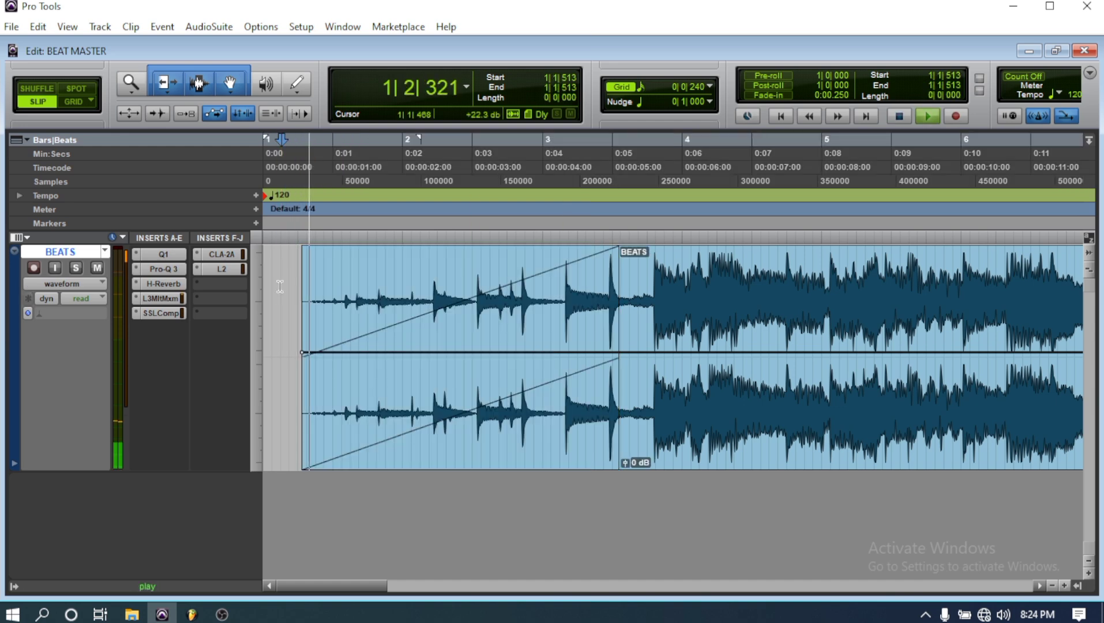
click(11, 27)
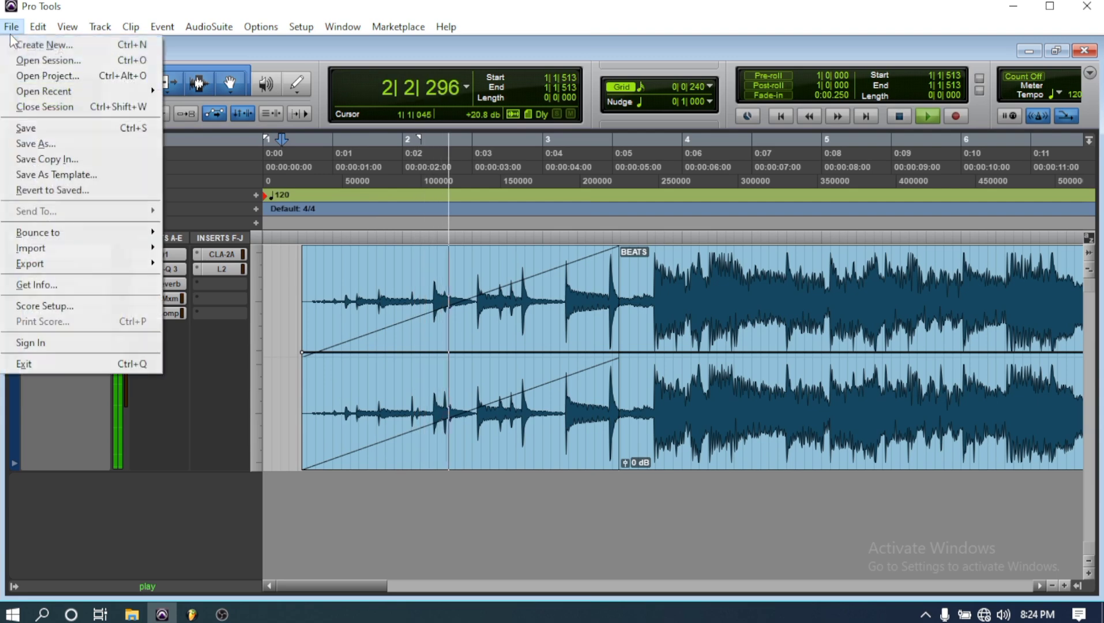
click(26, 128)
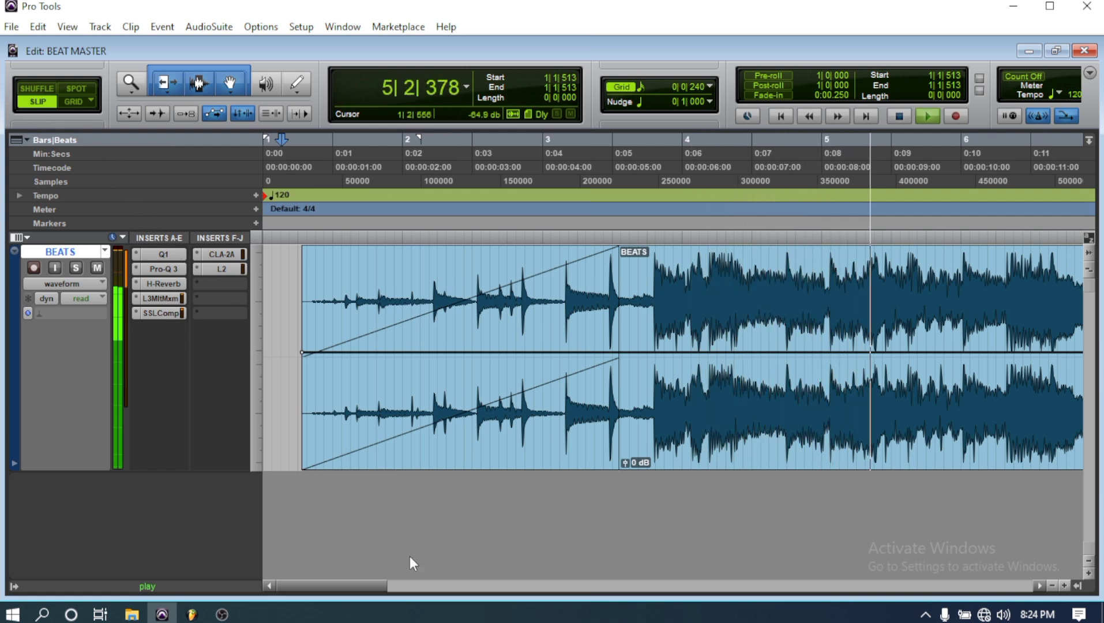
Show the whole beat with its fade-in and fade-out, and stop playback.
click(1054, 586)
click(1053, 586)
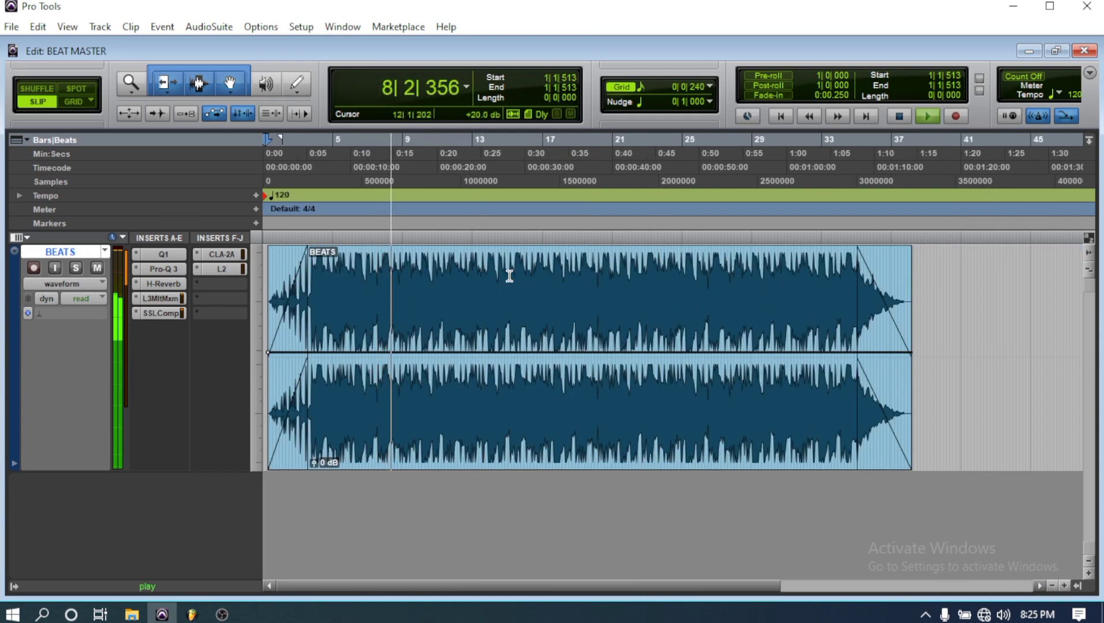
click(898, 116)
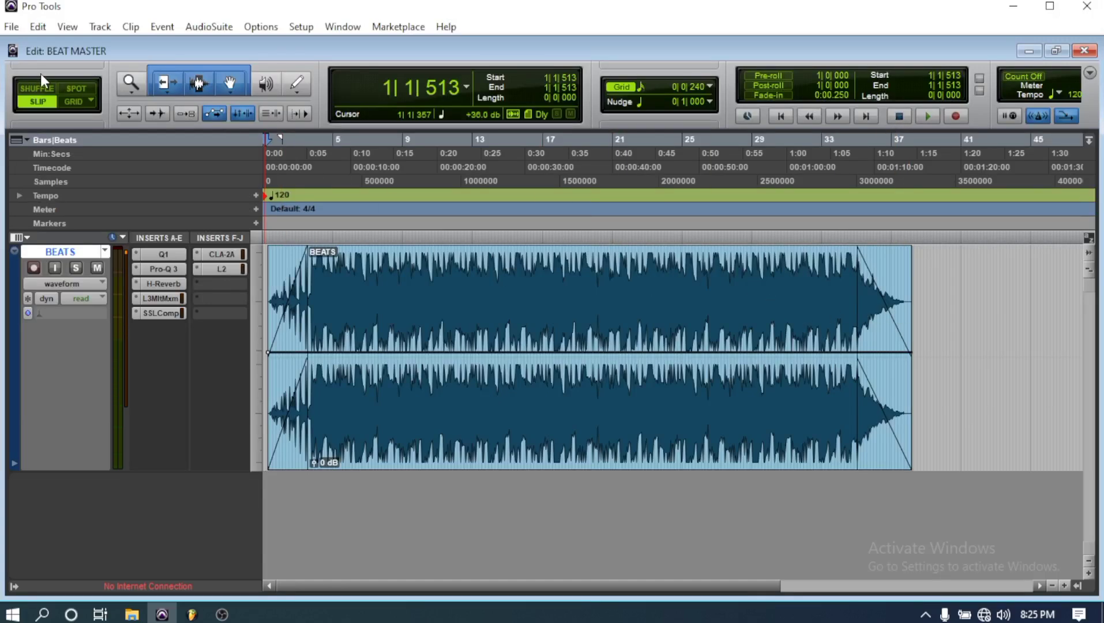
click(11, 27)
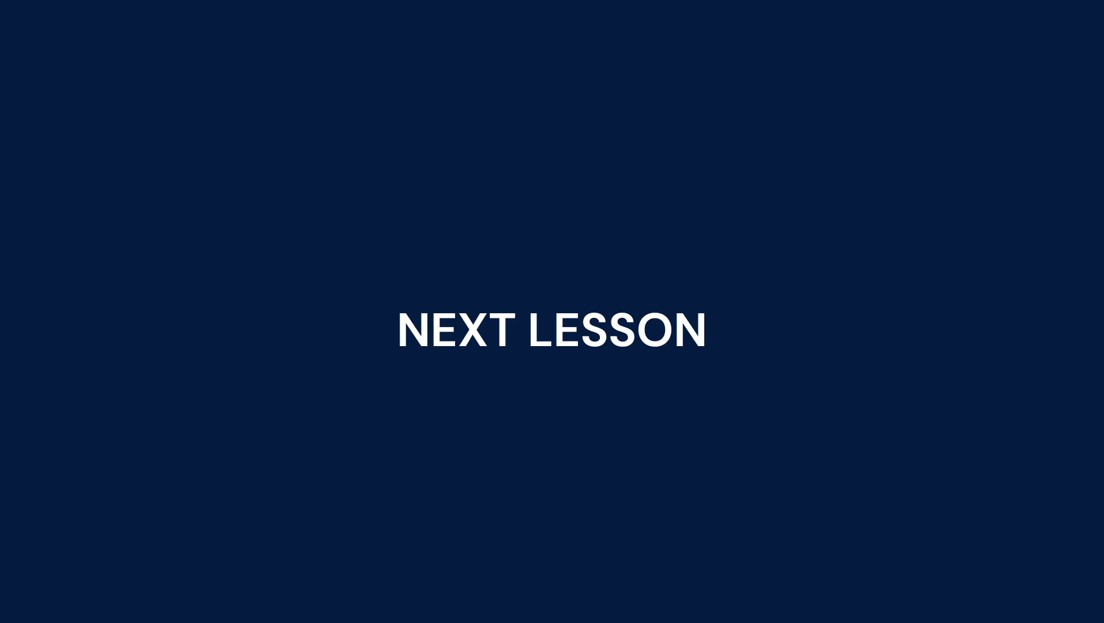